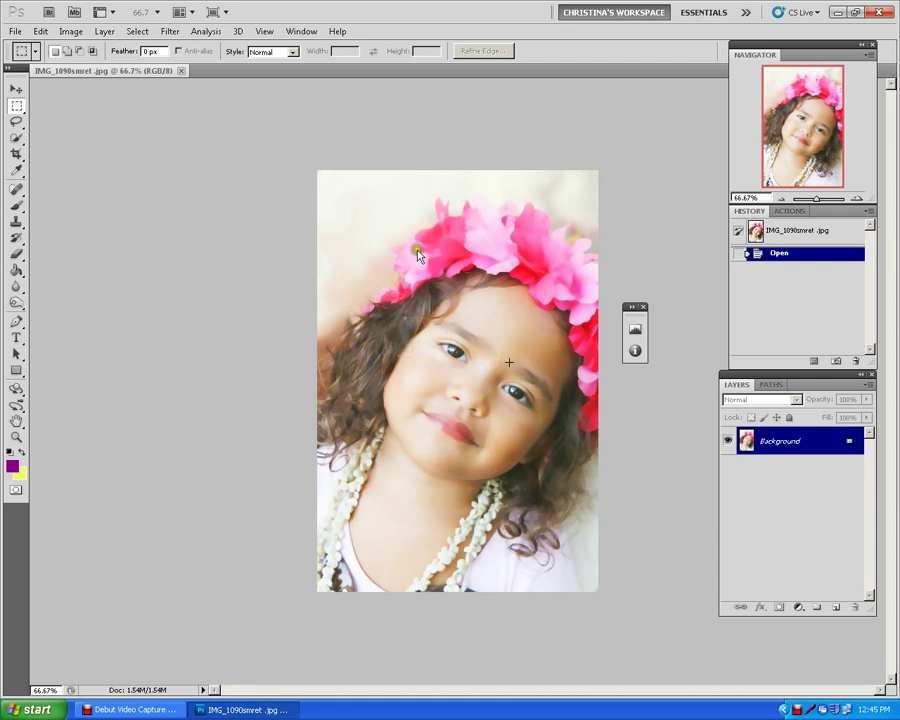
# Step: Duplicate the Background layer to create a Background copy
pyautogui.rightClick(802, 443)
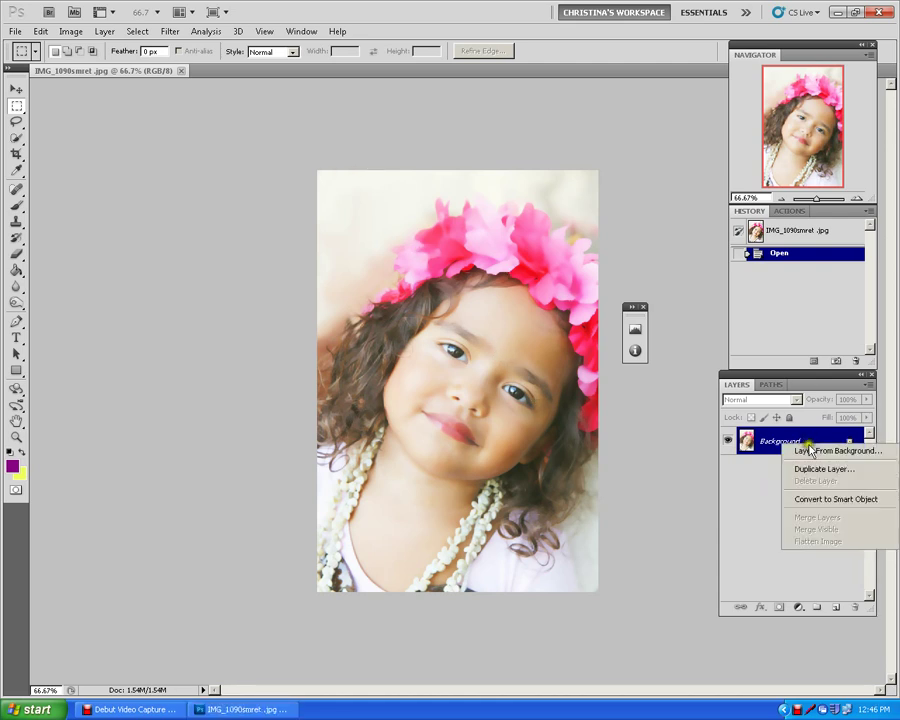
pyautogui.click(810, 470)
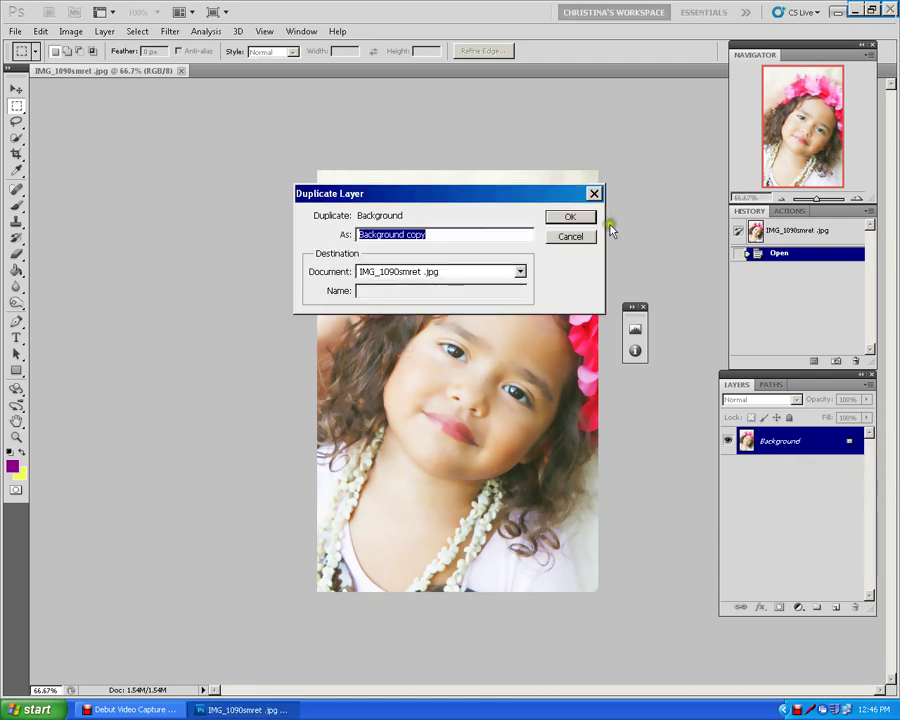
pyautogui.click(580, 219)
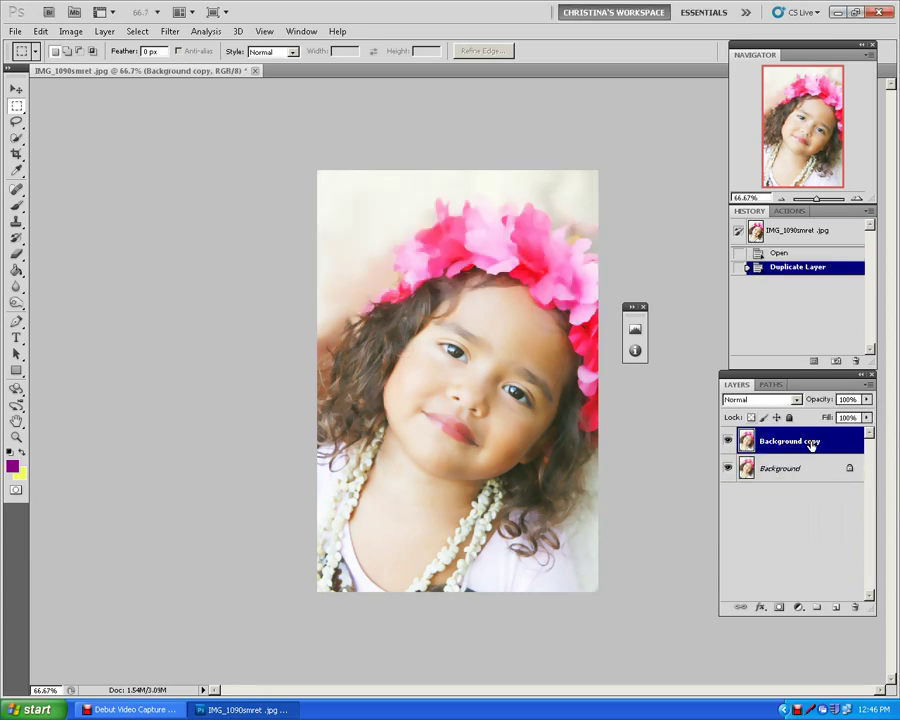
# Step: Invert the Background copy's colours with Image > Adjustments > Invert
pyautogui.click(64, 31)
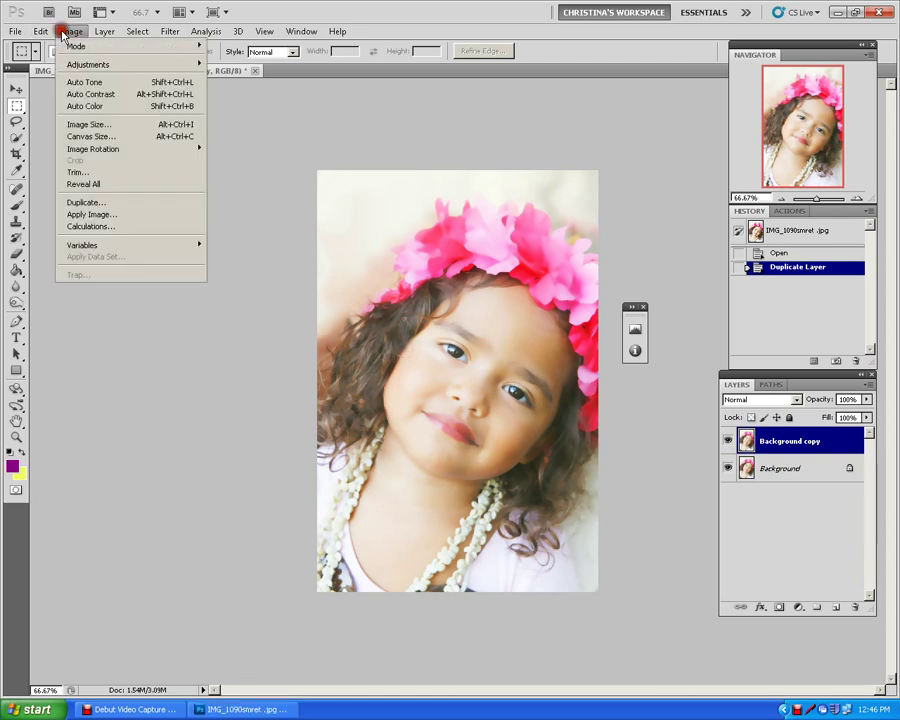
pyautogui.moveTo(77, 66)
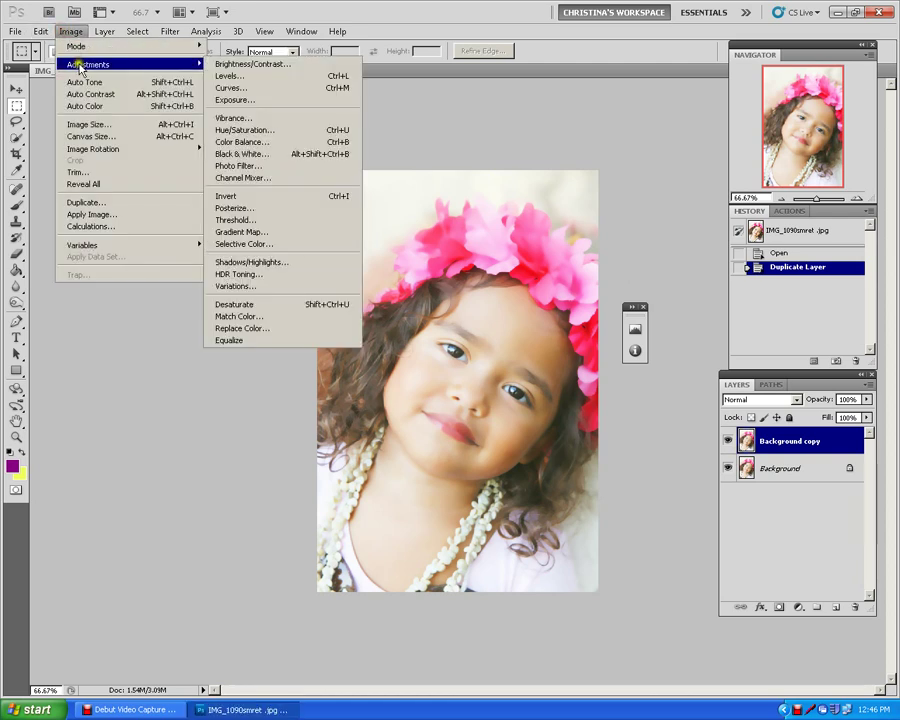
pyautogui.click(240, 196)
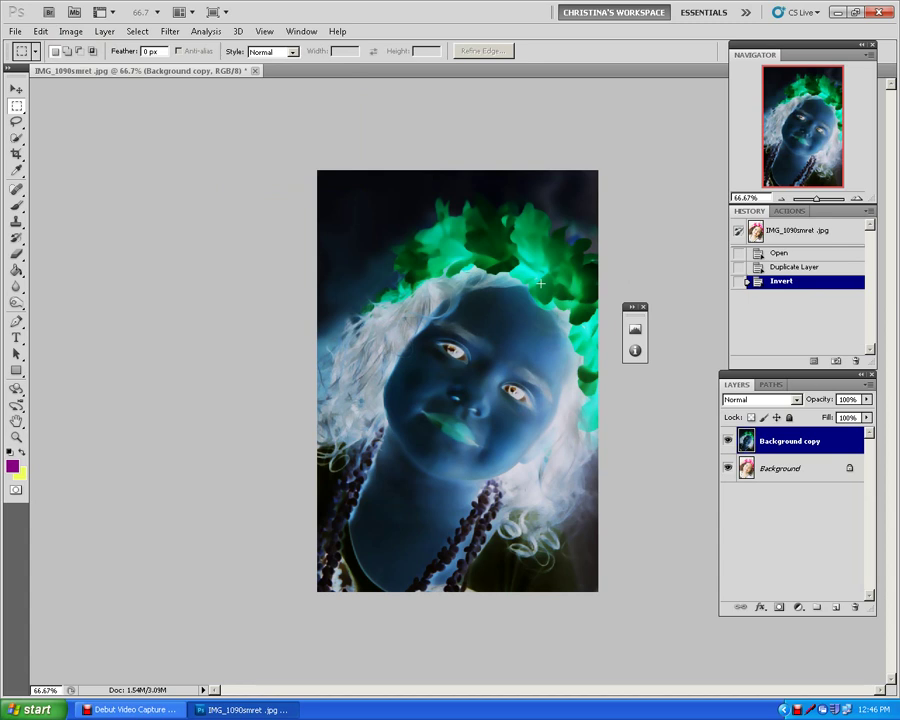
# Step: Apply a Gaussian Blur with a 7-pixel radius to the inverted Background copy
pyautogui.click(170, 31)
pyautogui.moveTo(170, 155)
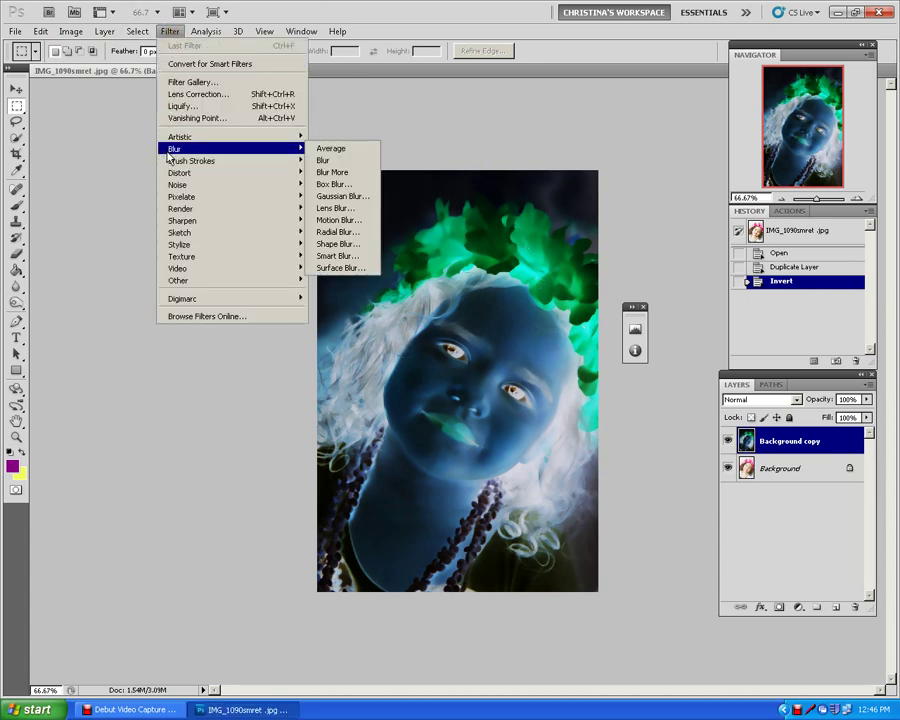
pyautogui.click(349, 195)
pyautogui.click(625, 370)
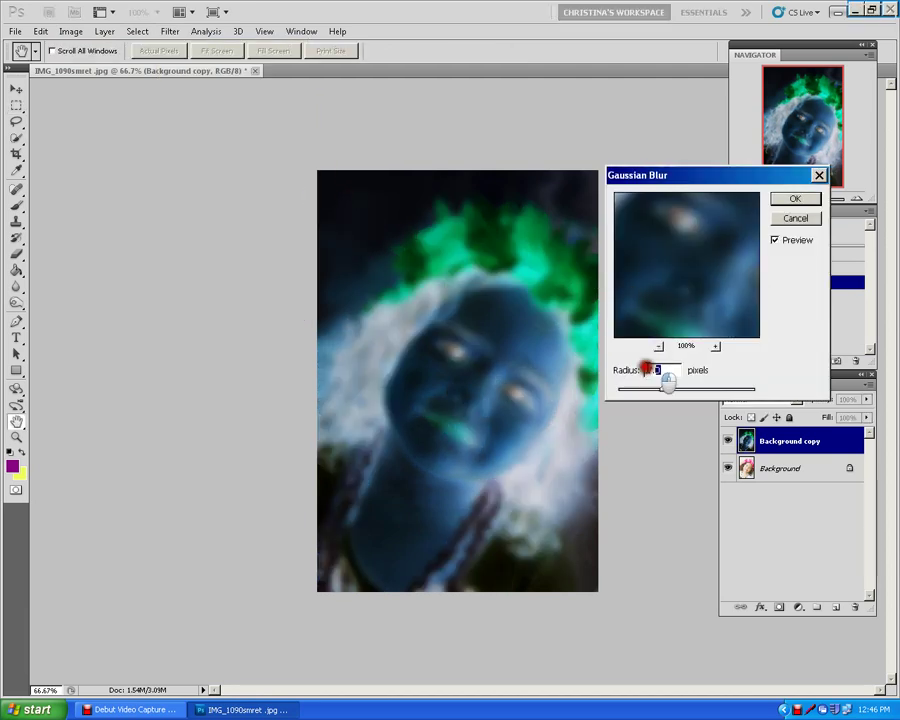
pyautogui.click(796, 200)
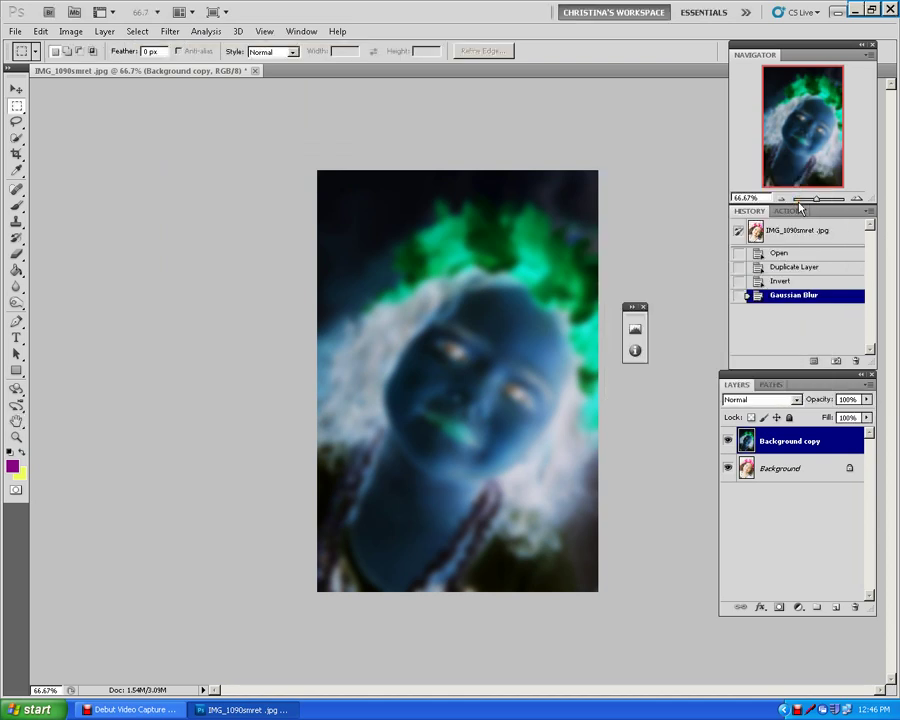
pyautogui.click(797, 400)
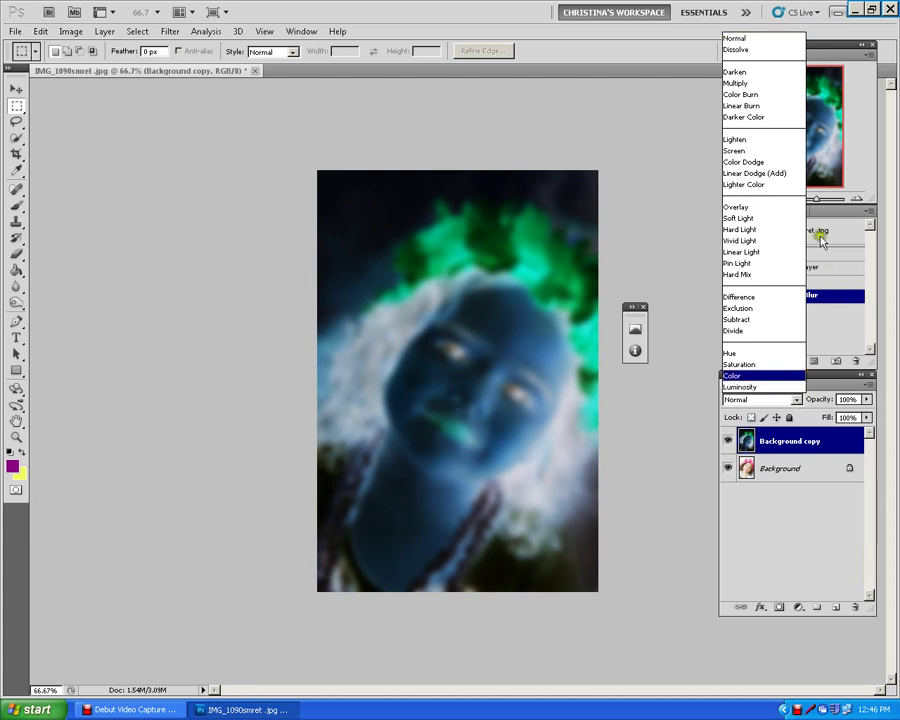
# Step: Set the Background copy's blend mode to Color Dodge, leaving Layer Style unchanged
pyautogui.click(768, 163)
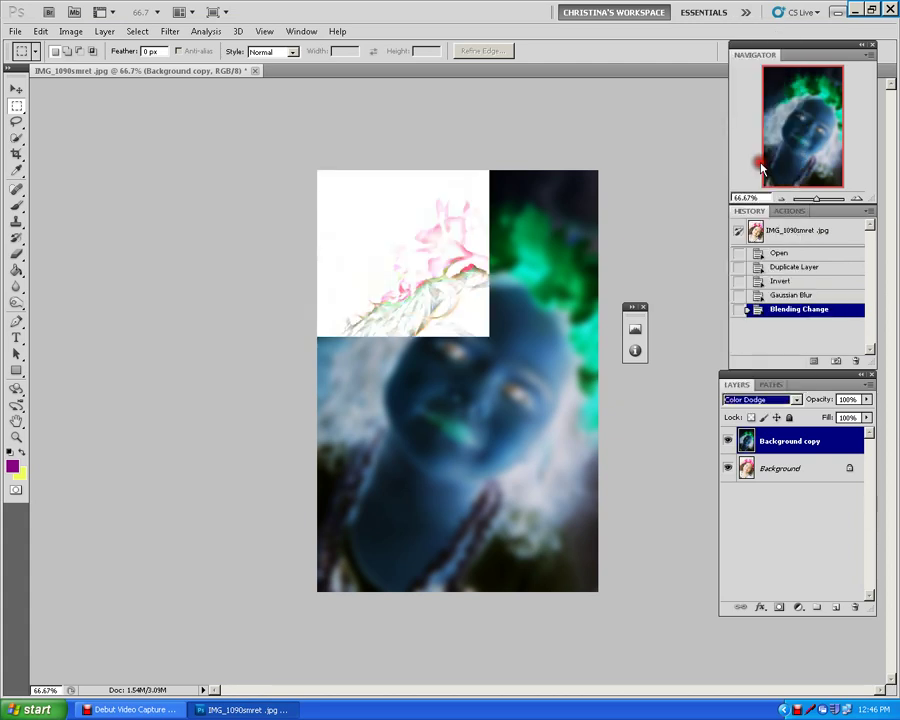
pyautogui.doubleClick(842, 441)
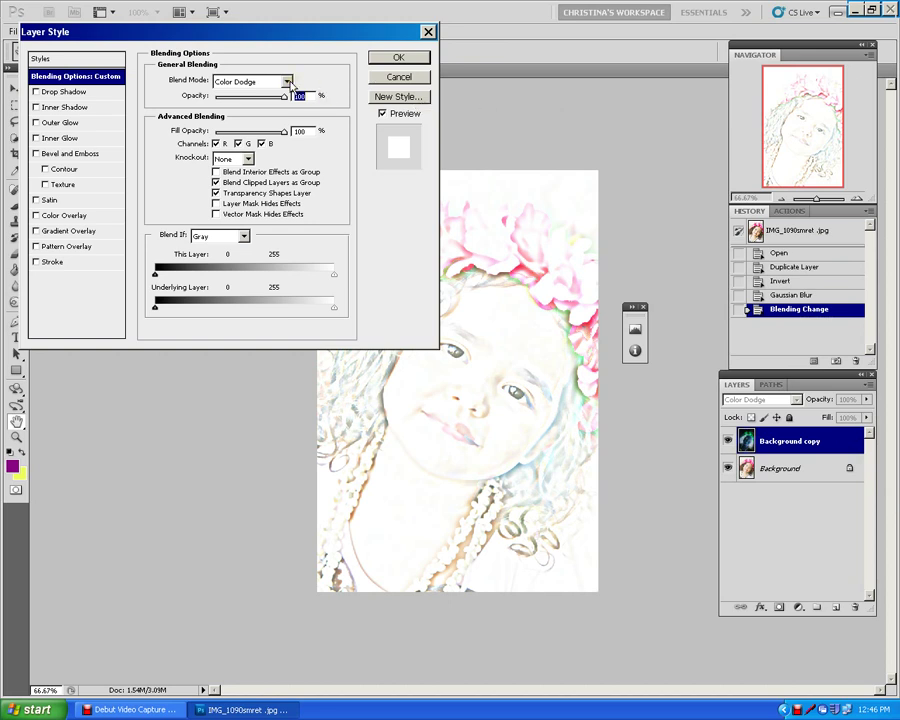
pyautogui.click(393, 79)
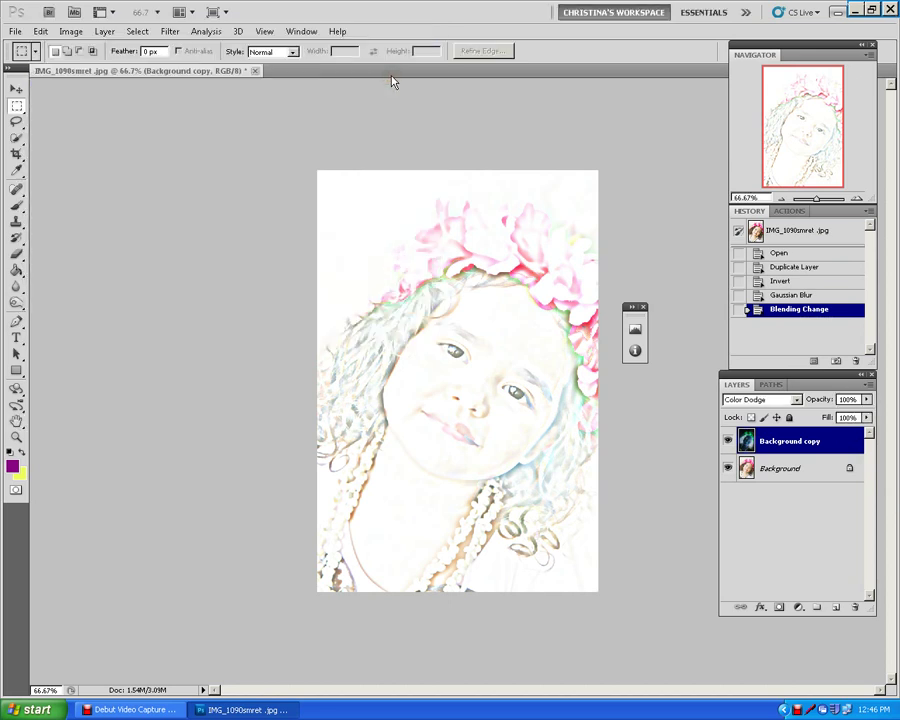
# Step: Add a Threshold adjustment layer at level 252, then close the Adjustments panel
pyautogui.click(800, 607)
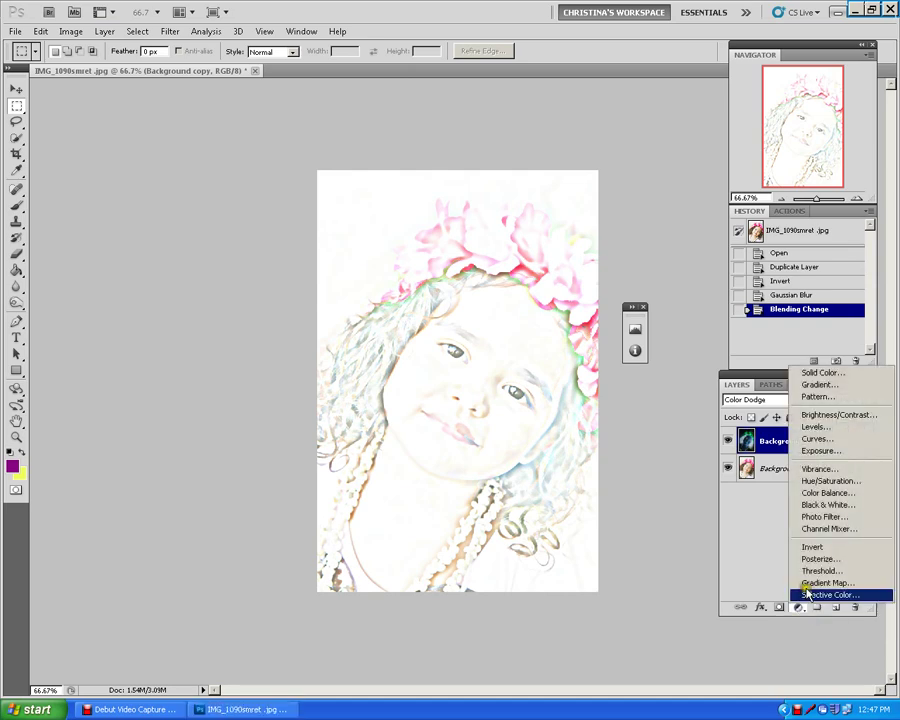
pyautogui.click(815, 572)
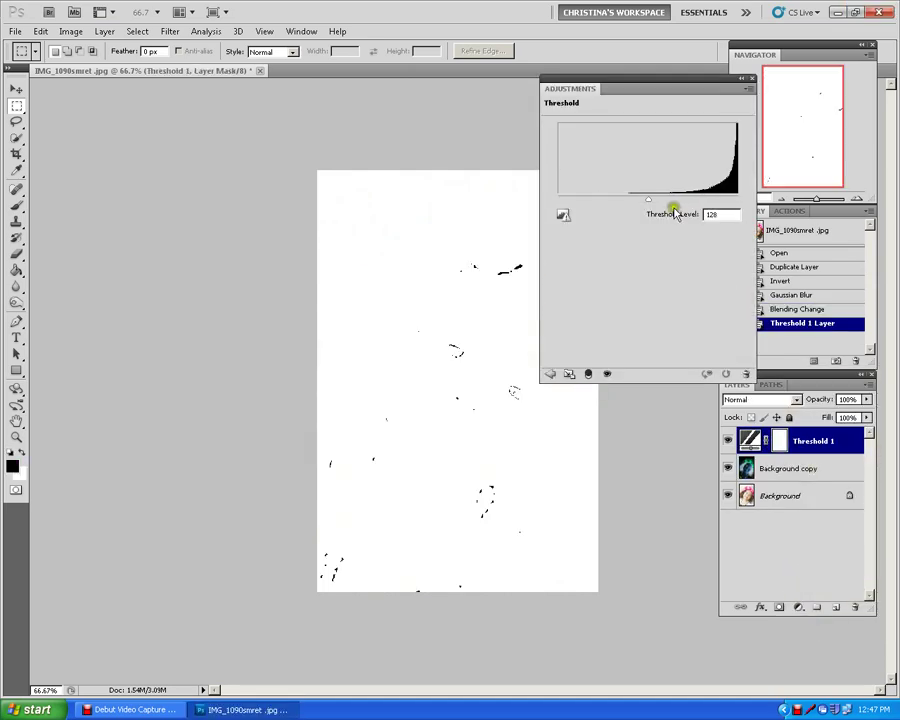
pyautogui.moveTo(650, 203); pyautogui.dragTo(738, 203)
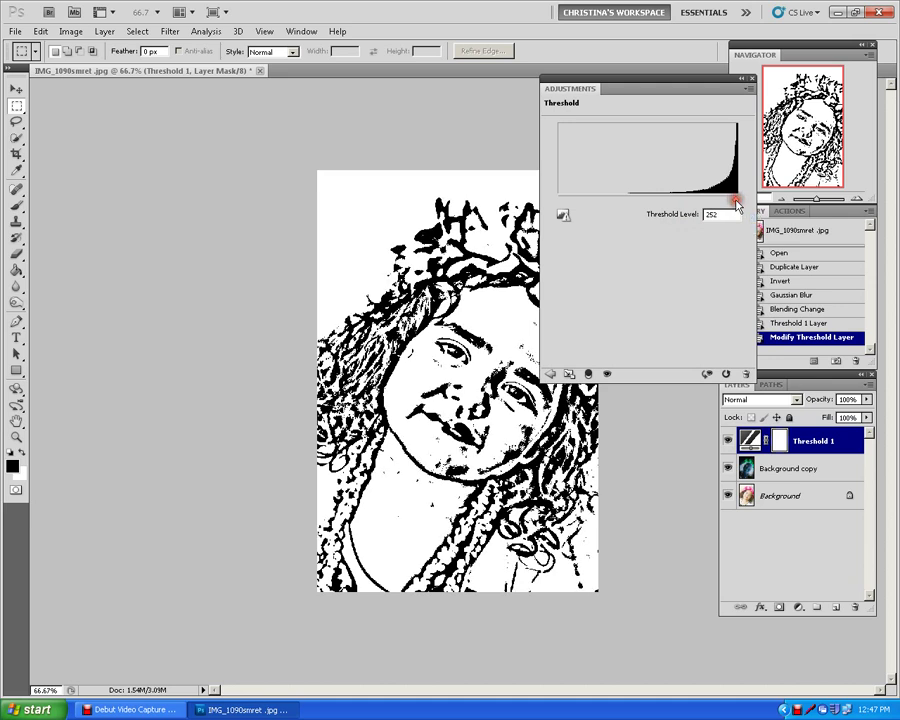
pyautogui.click(750, 88)
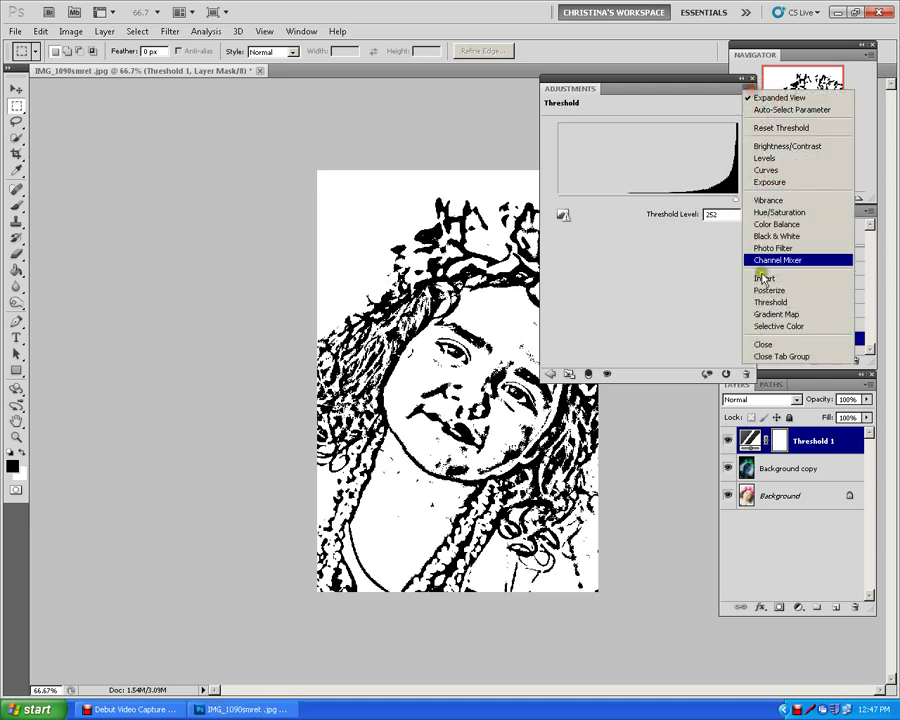
pyautogui.click(761, 345)
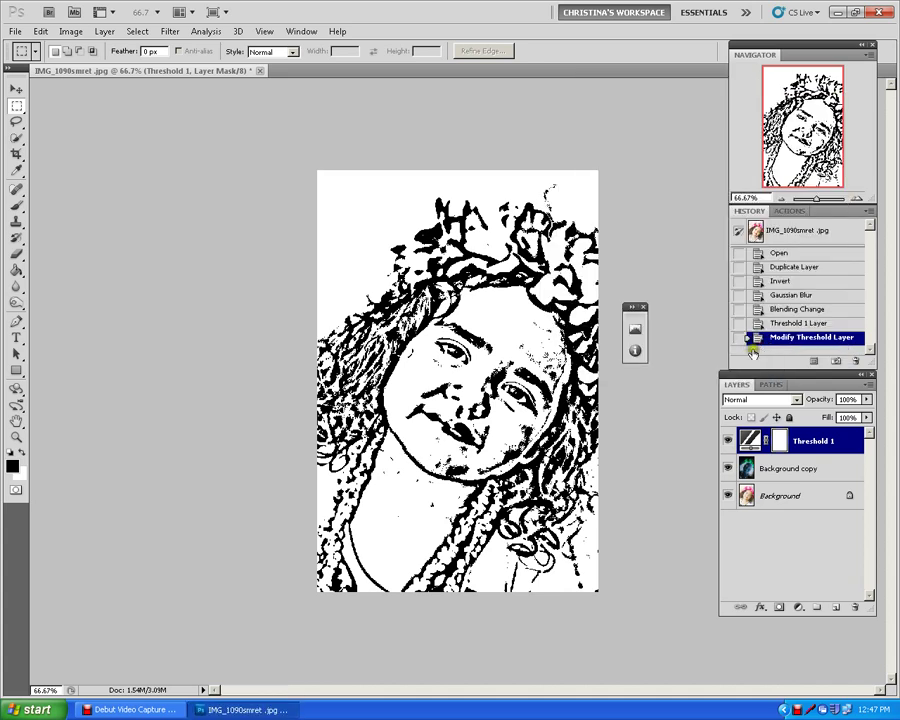
# Step: Add a new empty layer and rename it 'skin'
pyautogui.click(840, 605)
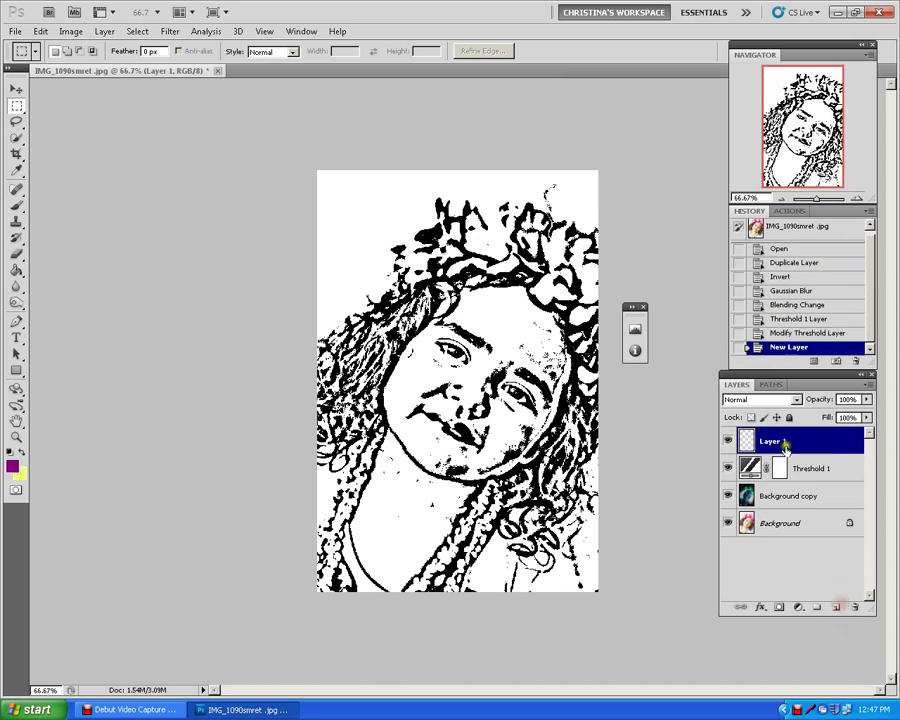
pyautogui.doubleClick(779, 440)
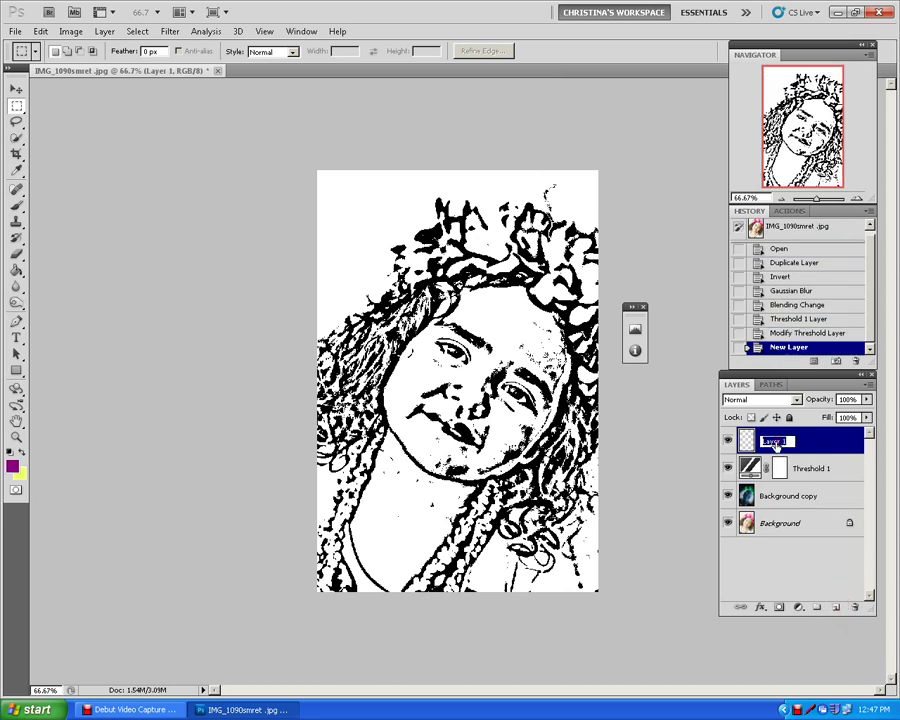
pyautogui.write('skin')
pyautogui.click(16, 273)
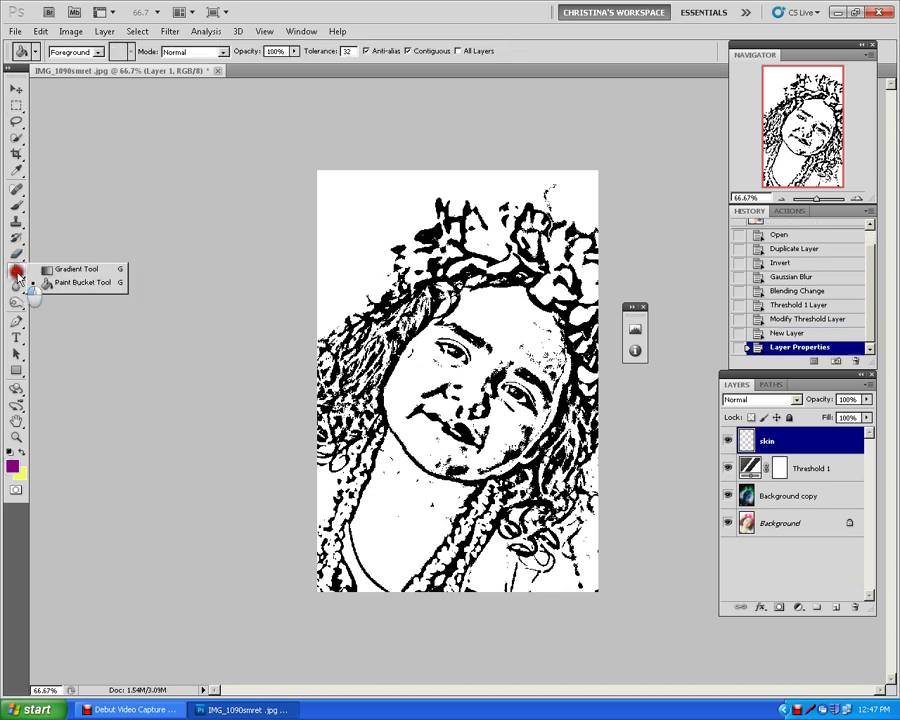
# Step: Select the Brush tool and set the foreground colour to pale peach f9e4b2
pyautogui.click(18, 207)
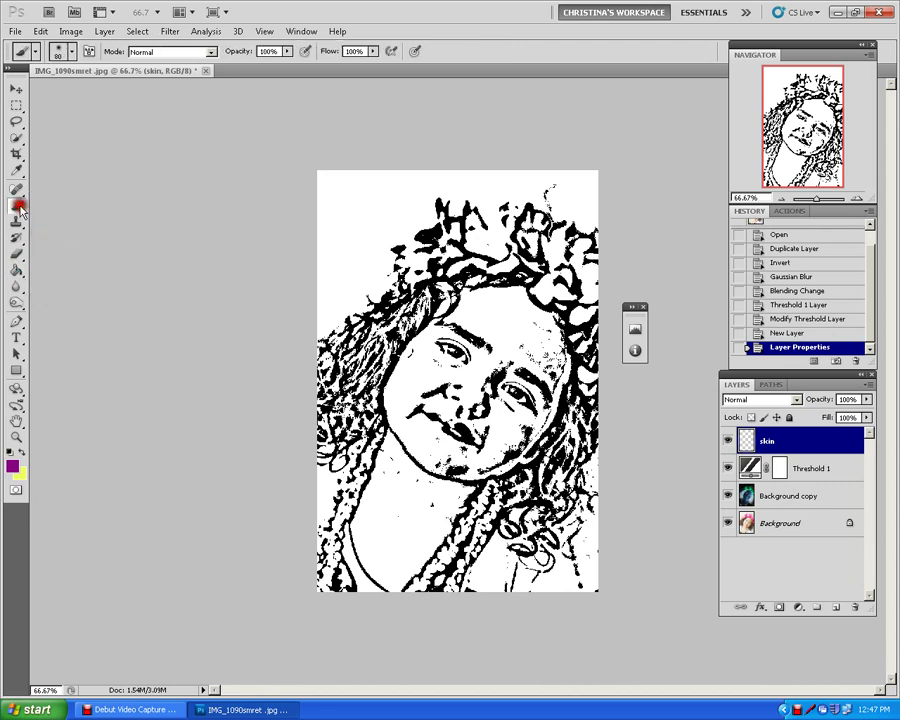
pyautogui.click(12, 461)
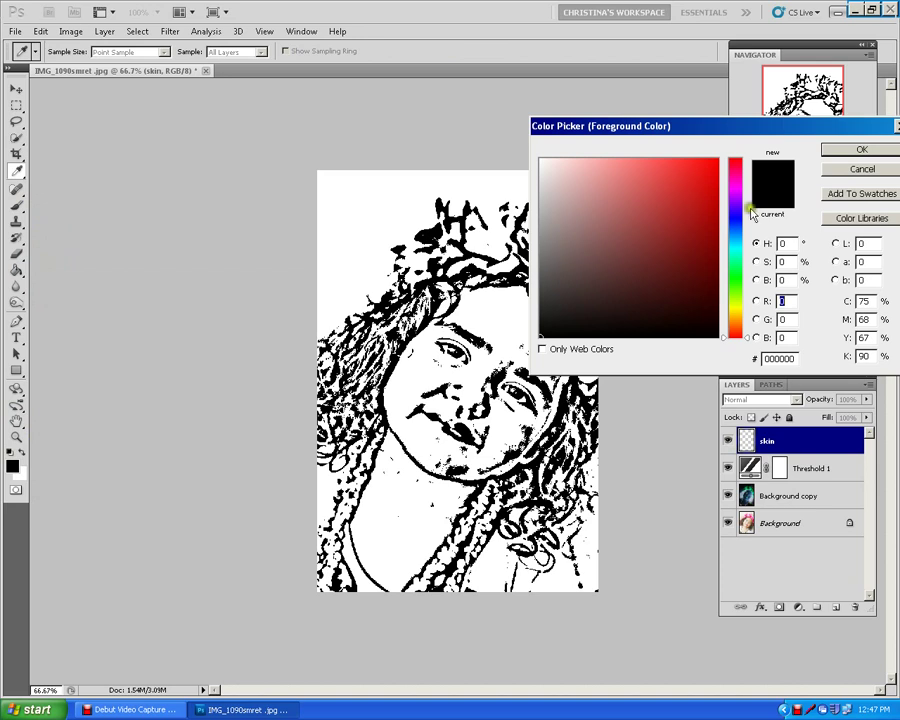
pyautogui.moveTo(734, 318)
pyautogui.mouseDown()
pyautogui.moveTo(734, 310)
pyautogui.moveTo(735, 325)
pyautogui.mouseUp()
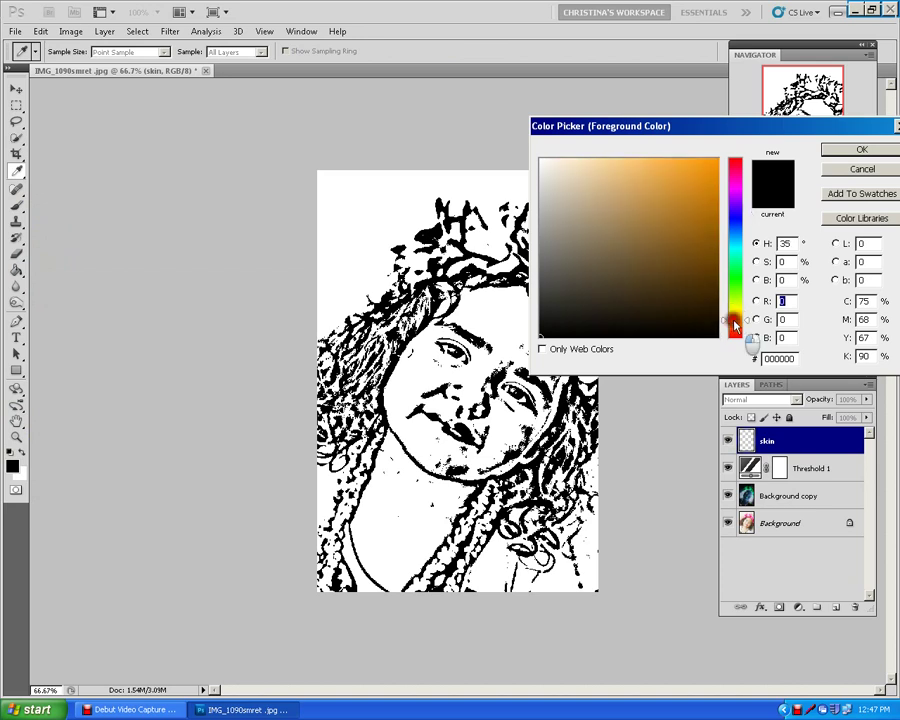
pyautogui.click(591, 162)
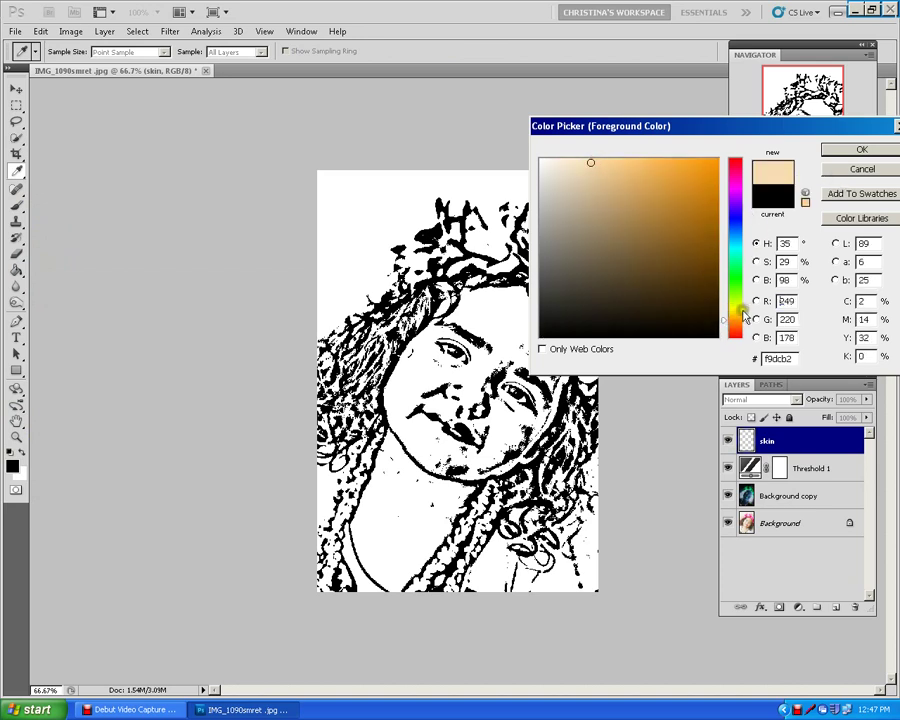
pyautogui.moveTo(743, 316); pyautogui.dragTo(741, 317)
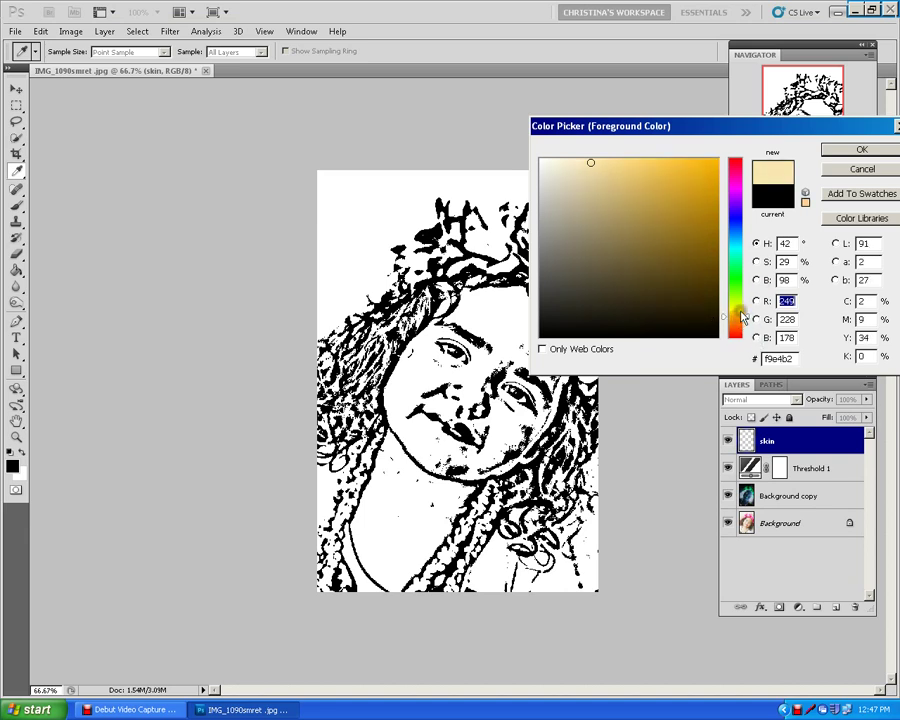
pyautogui.click(859, 149)
pyautogui.press('b')
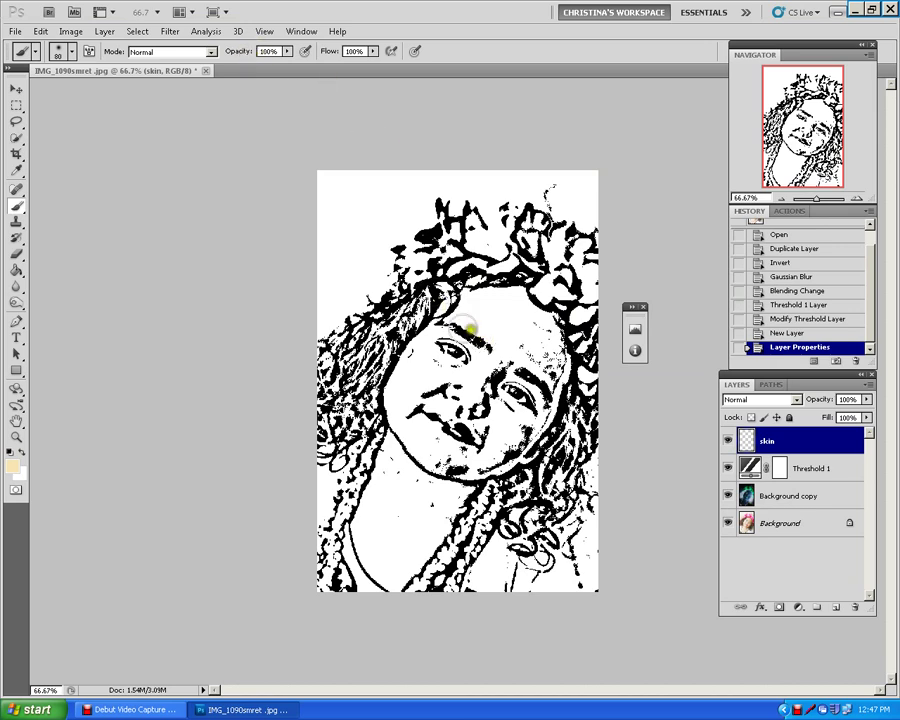
# Step: With a smaller brush, paint peach over the forehead and right cheek, setting the skin layer to Multiply
pyautogui.press('[')
pyautogui.press('[')
pyautogui.press('[')
pyautogui.moveTo(486, 320)
pyautogui.mouseDown()
pyautogui.moveTo(468, 298)
pyautogui.moveTo(513, 294)
pyautogui.moveTo(540, 314)
pyautogui.moveTo(510, 314)
pyautogui.mouseUp()
pyautogui.click(778, 400)
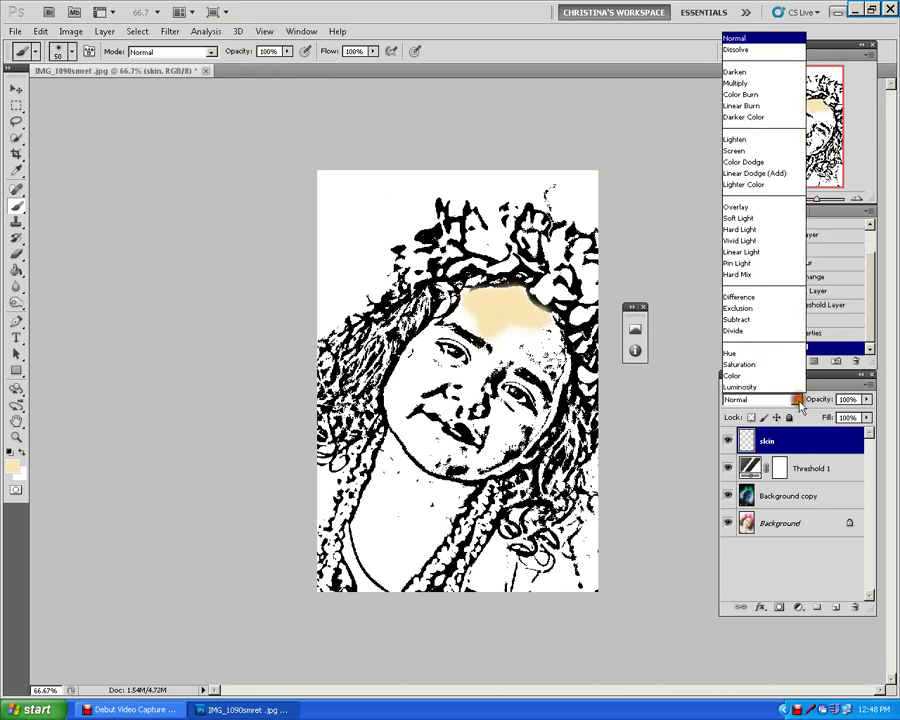
pyautogui.click(748, 83)
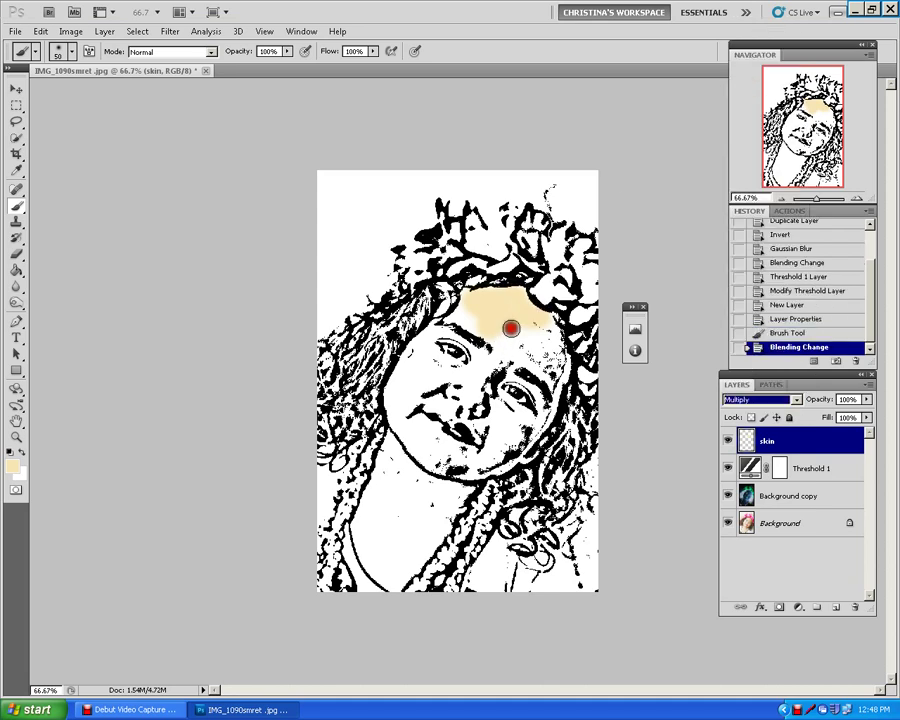
pyautogui.moveTo(514, 354)
pyautogui.mouseDown()
pyautogui.moveTo(542, 366)
pyautogui.moveTo(552, 385)
pyautogui.mouseUp()
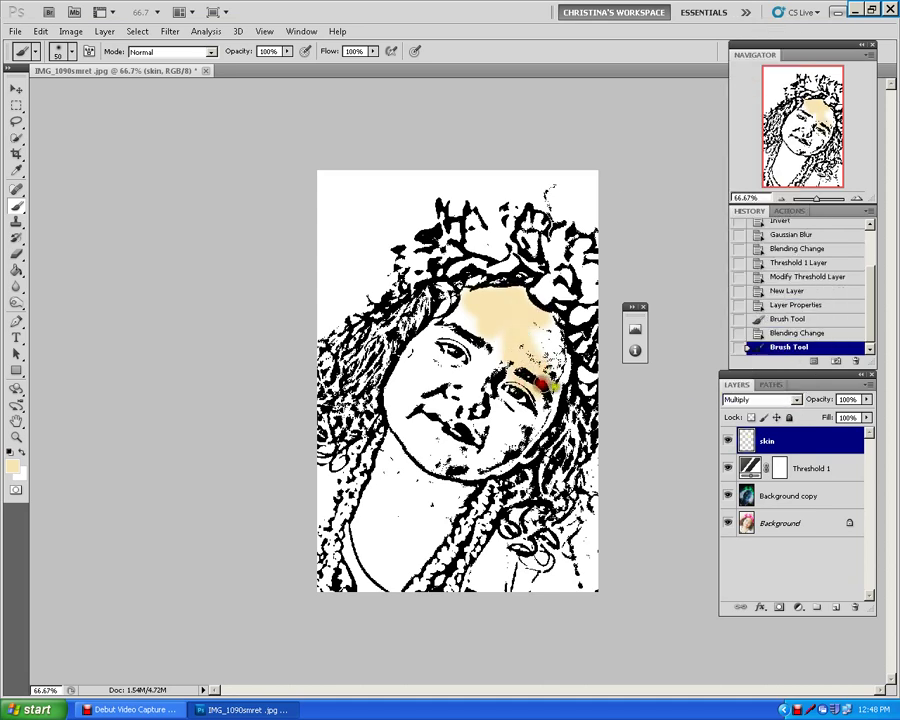
# Step: Try Normal blending, return the skin layer to Multiply, and keep painting the forehead at 100%
pyautogui.click(798, 400)
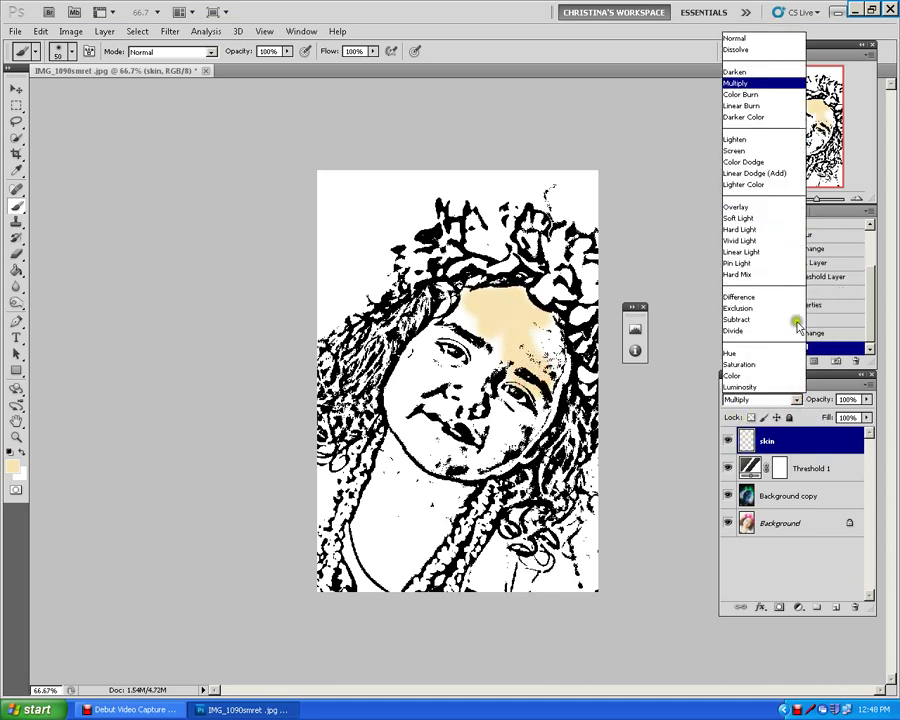
pyautogui.click(739, 40)
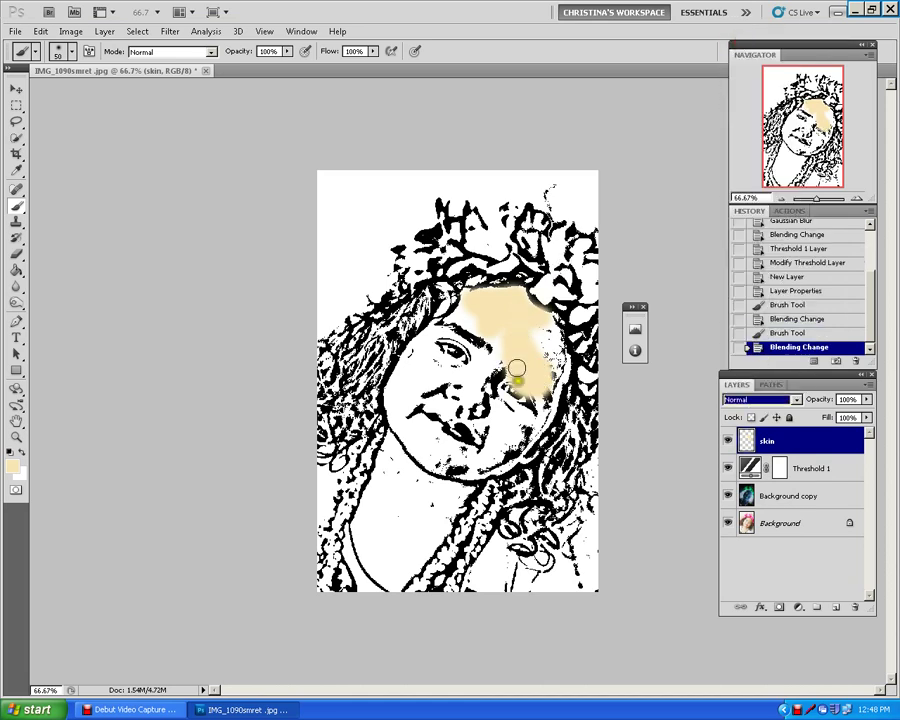
pyautogui.click(797, 400)
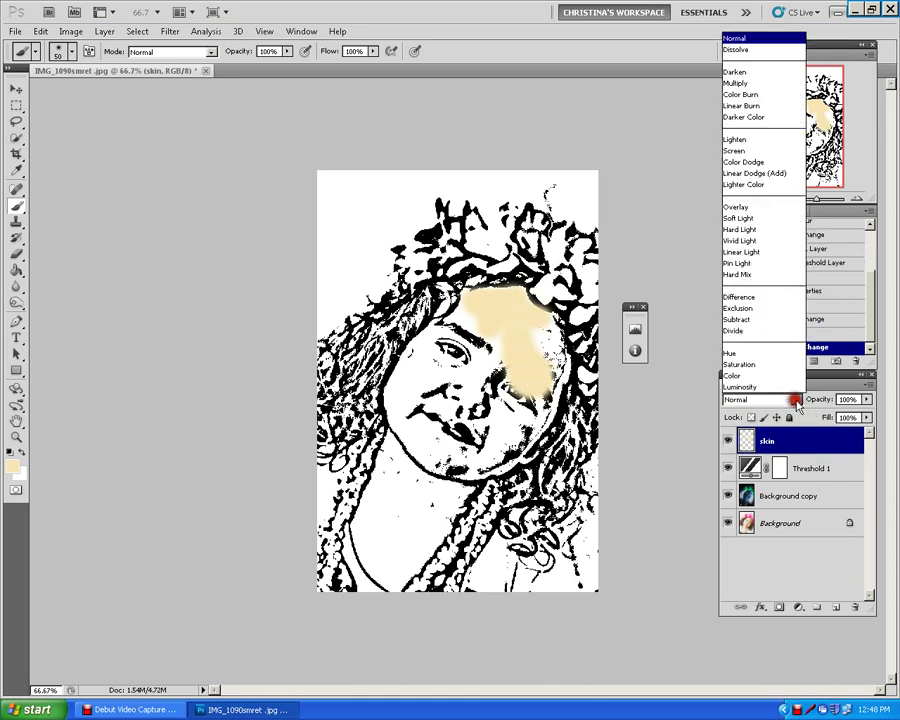
pyautogui.click(736, 83)
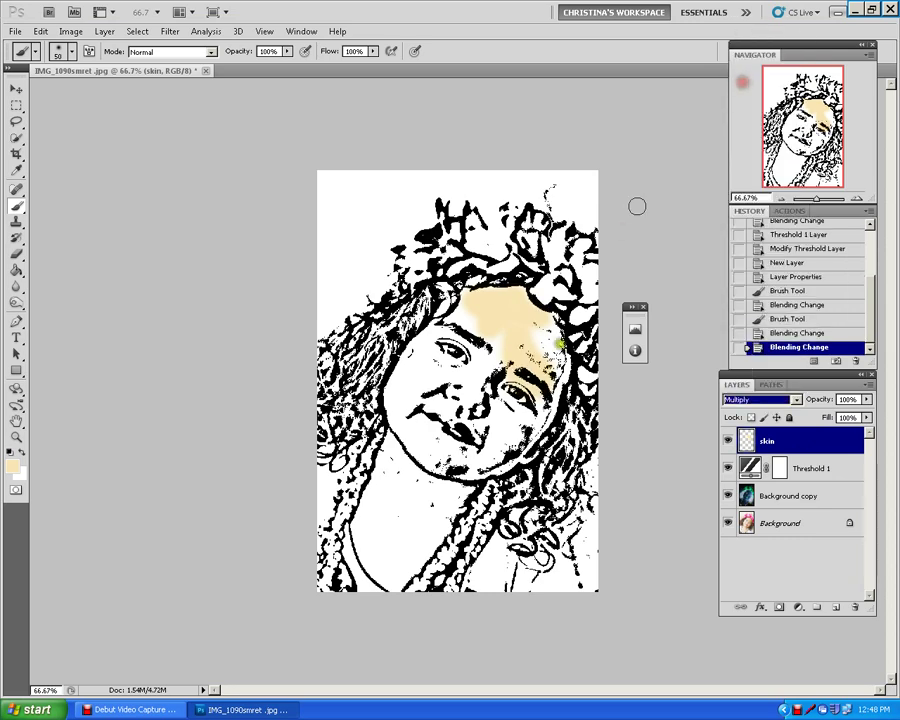
pyautogui.click(541, 333)
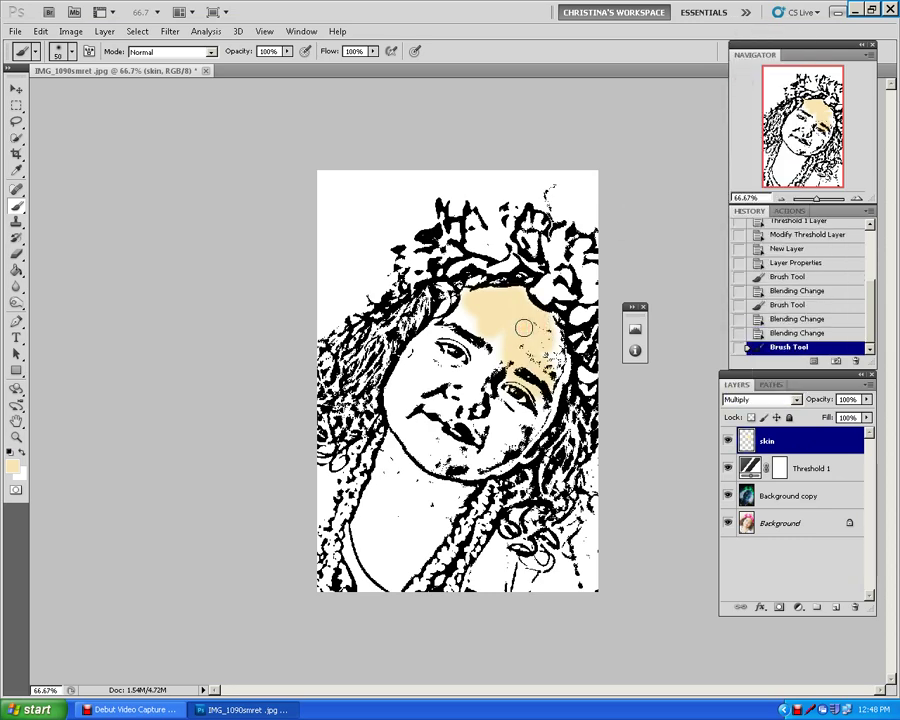
pyautogui.hotkey('ctrl', '+')
pyautogui.moveTo(533, 337)
pyautogui.mouseDown()
pyautogui.moveTo(587, 361)
pyautogui.moveTo(589, 294)
pyautogui.moveTo(598, 293)
pyautogui.moveTo(608, 379)
pyautogui.moveTo(596, 302)
pyautogui.moveTo(639, 307)
pyautogui.moveTo(708, 282)
pyautogui.mouseUp()
# Step: Paint peach skin tone around the right eye, temple, neck, forehead and cheek
pyautogui.moveTo(592, 380)
pyautogui.mouseDown()
pyautogui.moveTo(581, 428)
pyautogui.moveTo(555, 412)
pyautogui.moveTo(528, 412)
pyautogui.moveTo(531, 363)
pyautogui.moveTo(517, 358)
pyautogui.moveTo(514, 323)
pyautogui.moveTo(492, 320)
pyautogui.moveTo(483, 269)
pyautogui.moveTo(472, 293)
pyautogui.moveTo(479, 261)
pyautogui.moveTo(452, 265)
pyautogui.moveTo(402, 344)
pyautogui.moveTo(420, 359)
pyautogui.moveTo(433, 349)
pyautogui.moveTo(444, 357)
pyautogui.moveTo(449, 344)
pyautogui.moveTo(456, 379)
pyautogui.moveTo(472, 384)
pyautogui.moveTo(415, 358)
pyautogui.moveTo(394, 335)
pyautogui.moveTo(383, 351)
pyautogui.moveTo(398, 334)
pyautogui.moveTo(363, 392)
pyautogui.moveTo(366, 384)
pyautogui.moveTo(373, 419)
pyautogui.moveTo(419, 359)
pyautogui.moveTo(405, 397)
pyautogui.moveTo(421, 436)
pyautogui.moveTo(438, 436)
pyautogui.moveTo(467, 409)
pyautogui.moveTo(477, 431)
pyautogui.moveTo(516, 418)
pyautogui.moveTo(549, 381)
pyautogui.moveTo(546, 428)
pyautogui.moveTo(584, 410)
pyautogui.mouseUp()
pyautogui.moveTo(601, 340)
pyautogui.mouseDown()
pyautogui.moveTo(593, 292)
pyautogui.moveTo(603, 298)
pyautogui.moveTo(610, 362)
pyautogui.moveTo(581, 467)
pyautogui.moveTo(589, 452)
pyautogui.moveTo(555, 494)
pyautogui.moveTo(526, 505)
pyautogui.moveTo(450, 512)
pyautogui.moveTo(397, 496)
pyautogui.moveTo(362, 431)
pyautogui.moveTo(368, 388)
pyautogui.moveTo(393, 458)
pyautogui.moveTo(417, 413)
pyautogui.moveTo(421, 493)
pyautogui.moveTo(437, 492)
pyautogui.moveTo(425, 476)
pyautogui.moveTo(405, 484)
pyautogui.moveTo(398, 465)
pyautogui.moveTo(467, 439)
pyautogui.moveTo(501, 450)
pyautogui.moveTo(499, 479)
pyautogui.moveTo(531, 458)
pyautogui.moveTo(534, 489)
pyautogui.moveTo(506, 499)
pyautogui.moveTo(442, 552)
pyautogui.moveTo(432, 526)
pyautogui.moveTo(424, 380)
pyautogui.moveTo(441, 275)
pyautogui.moveTo(425, 297)
pyautogui.moveTo(420, 305)
pyautogui.moveTo(444, 272)
pyautogui.moveTo(542, 249)
pyautogui.moveTo(601, 305)
pyautogui.moveTo(575, 305)
pyautogui.moveTo(572, 318)
pyautogui.moveTo(595, 303)
pyautogui.moveTo(589, 432)
pyautogui.moveTo(565, 485)
pyautogui.moveTo(508, 495)
pyautogui.moveTo(471, 538)
pyautogui.moveTo(426, 546)
pyautogui.moveTo(374, 520)
pyautogui.moveTo(374, 483)
pyautogui.moveTo(358, 488)
pyautogui.moveTo(364, 460)
pyautogui.moveTo(311, 597)
pyautogui.moveTo(356, 545)
pyautogui.moveTo(315, 589)
pyautogui.moveTo(311, 611)
pyautogui.moveTo(390, 593)
pyautogui.moveTo(440, 538)
pyautogui.moveTo(450, 571)
pyautogui.moveTo(458, 549)
pyautogui.moveTo(396, 633)
pyautogui.moveTo(373, 645)
pyautogui.moveTo(317, 639)
pyautogui.moveTo(360, 677)
pyautogui.moveTo(390, 650)
pyautogui.mouseUp()
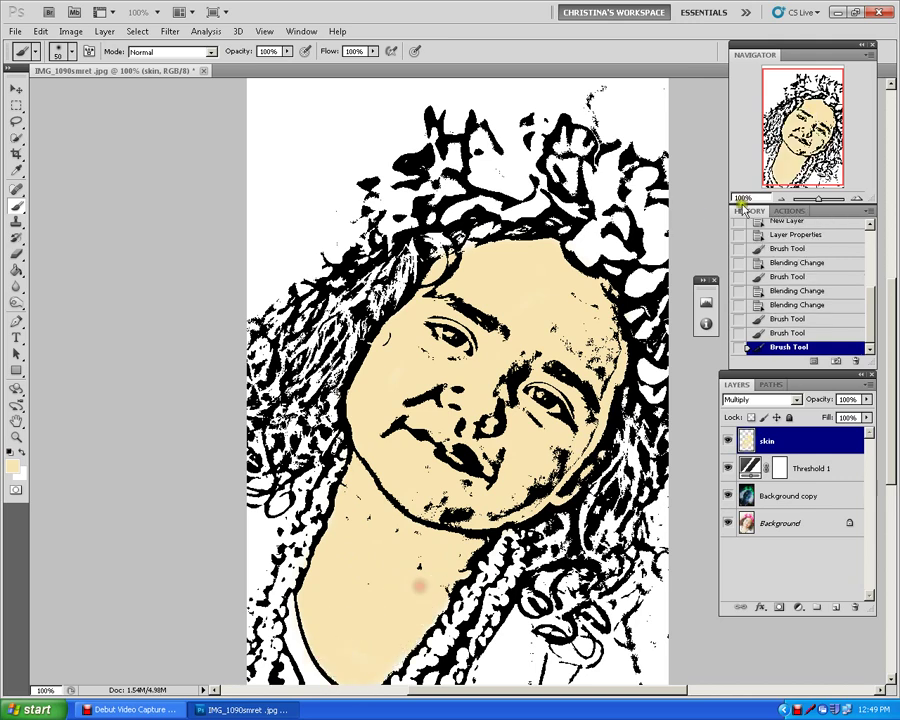
pyautogui.moveTo(412, 583)
pyautogui.mouseDown()
pyautogui.moveTo(415, 574)
pyautogui.moveTo(424, 599)
pyautogui.moveTo(376, 661)
pyautogui.moveTo(362, 663)
pyautogui.moveTo(335, 639)
pyautogui.moveTo(464, 466)
pyautogui.moveTo(466, 380)
pyautogui.moveTo(478, 392)
pyautogui.moveTo(404, 414)
pyautogui.moveTo(408, 348)
pyautogui.moveTo(414, 426)
pyautogui.moveTo(509, 461)
pyautogui.moveTo(542, 450)
pyautogui.moveTo(546, 464)
pyautogui.mouseUp()
pyautogui.click(289, 54)
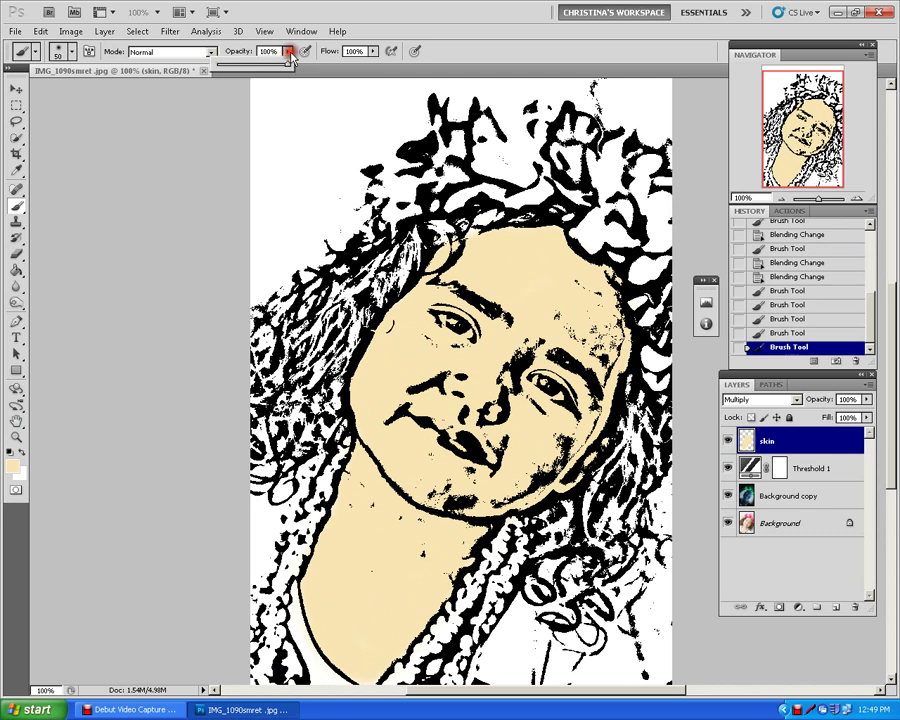
pyautogui.click(562, 288)
pyautogui.moveTo(562, 288)
pyautogui.mouseDown()
pyautogui.moveTo(599, 342)
pyautogui.moveTo(538, 444)
pyautogui.moveTo(508, 380)
pyautogui.moveTo(460, 412)
pyautogui.mouseUp()
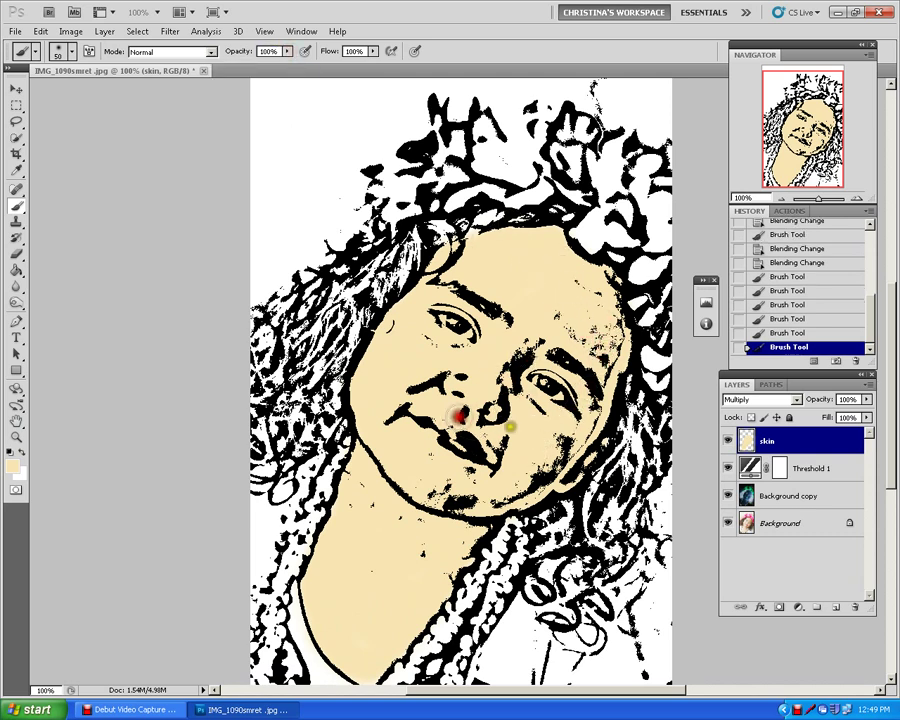
# Step: Add a mask to the skin layer and, with a 15 px brush, clear tan from the eyes and lower lip
pyautogui.click(779, 608)
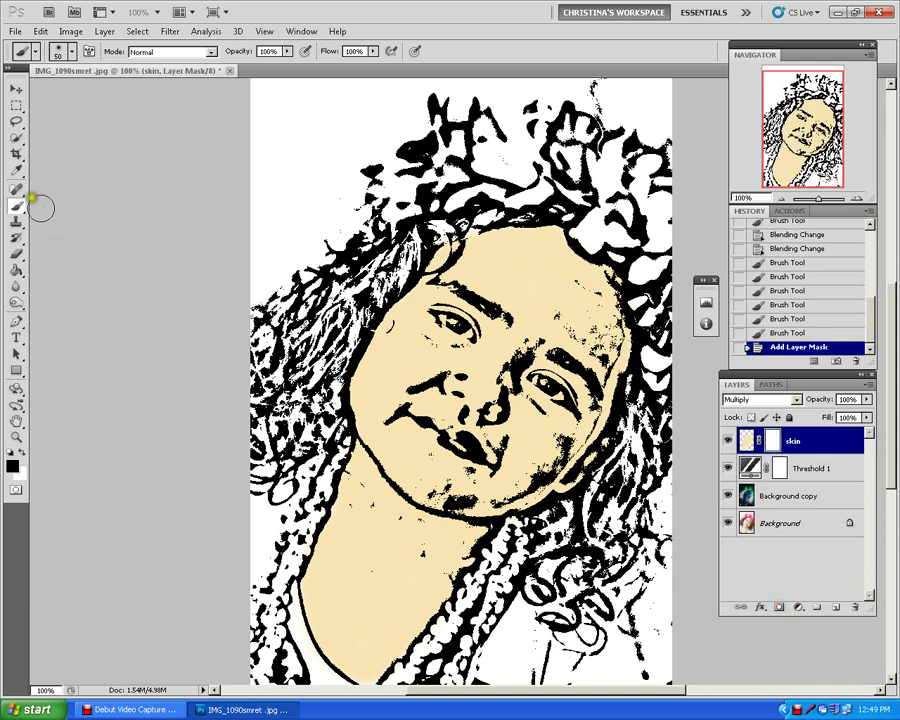
pyautogui.press('[')
pyautogui.press('[')
pyautogui.press('[')
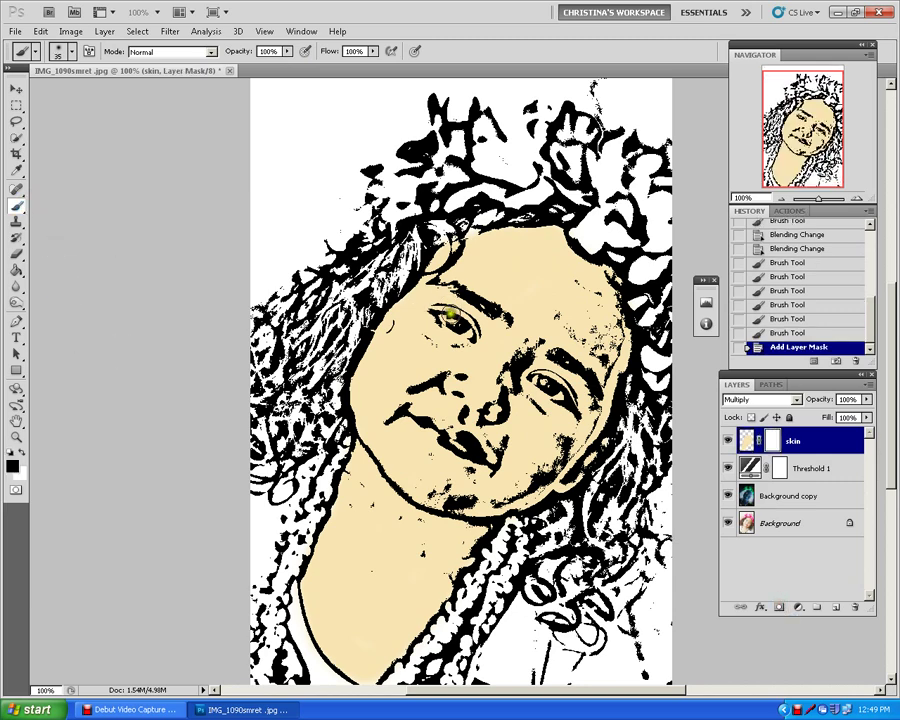
pyautogui.scroll(2, 491, 315)
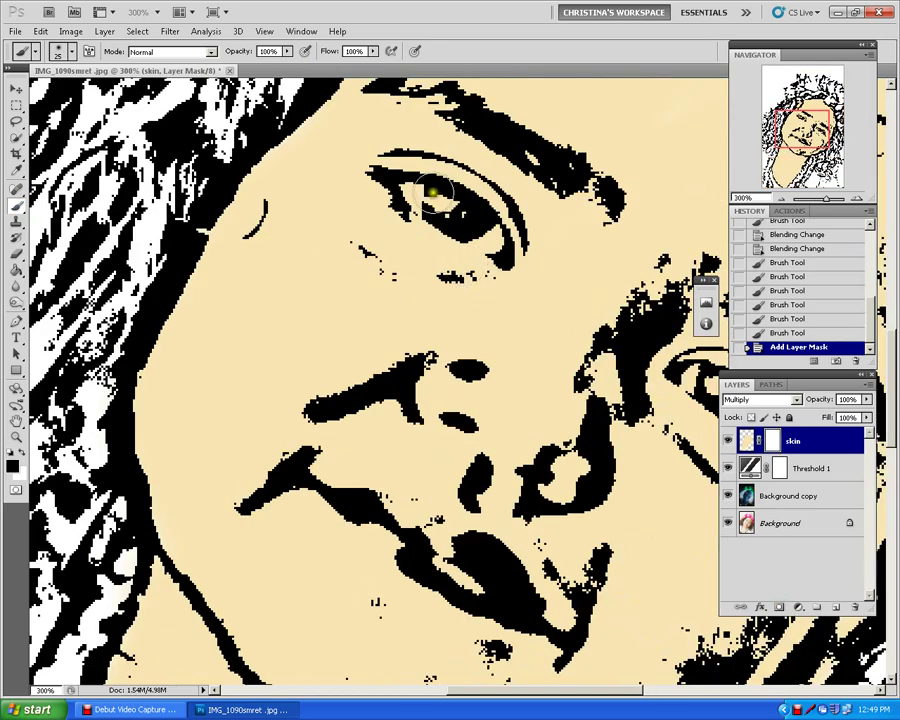
pyautogui.press('[')
pyautogui.press('[')
pyautogui.moveTo(400, 186)
pyautogui.mouseDown()
pyautogui.moveTo(482, 226)
pyautogui.moveTo(493, 238)
pyautogui.moveTo(473, 233)
pyautogui.moveTo(492, 241)
pyautogui.moveTo(432, 197)
pyautogui.mouseUp()
pyautogui.moveTo(720, 369)
pyautogui.mouseDown()
pyautogui.moveTo(540, 349)
pyautogui.moveTo(572, 373)
pyautogui.moveTo(581, 397)
pyautogui.moveTo(542, 364)
pyautogui.mouseUp()
pyautogui.click(539, 352)
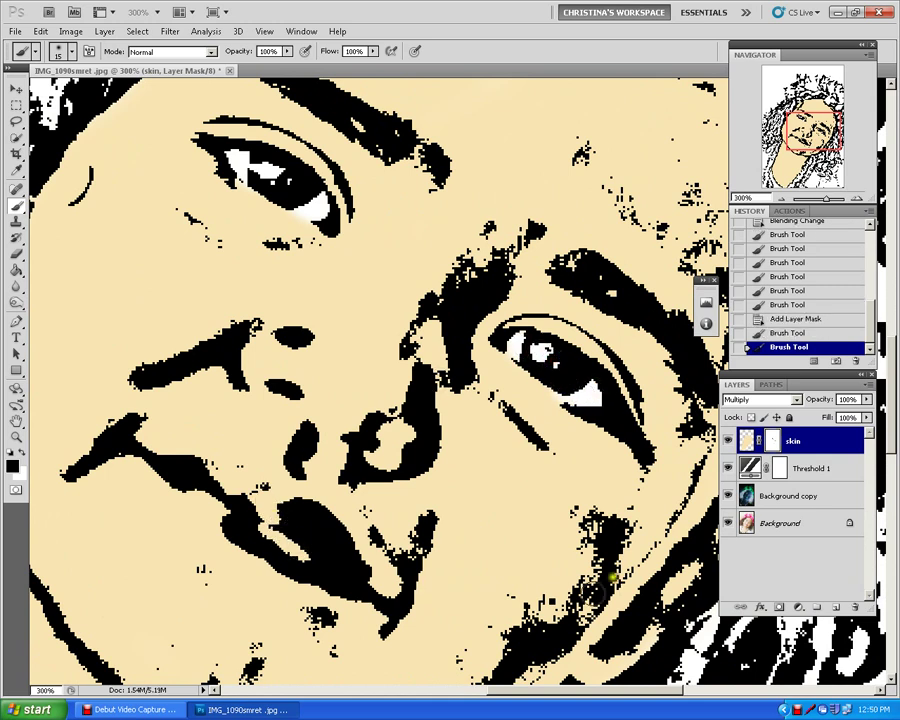
pyautogui.moveTo(282, 534)
pyautogui.mouseDown()
pyautogui.moveTo(295, 540)
pyautogui.moveTo(243, 488)
pyautogui.moveTo(205, 473)
pyautogui.moveTo(289, 520)
pyautogui.mouseUp()
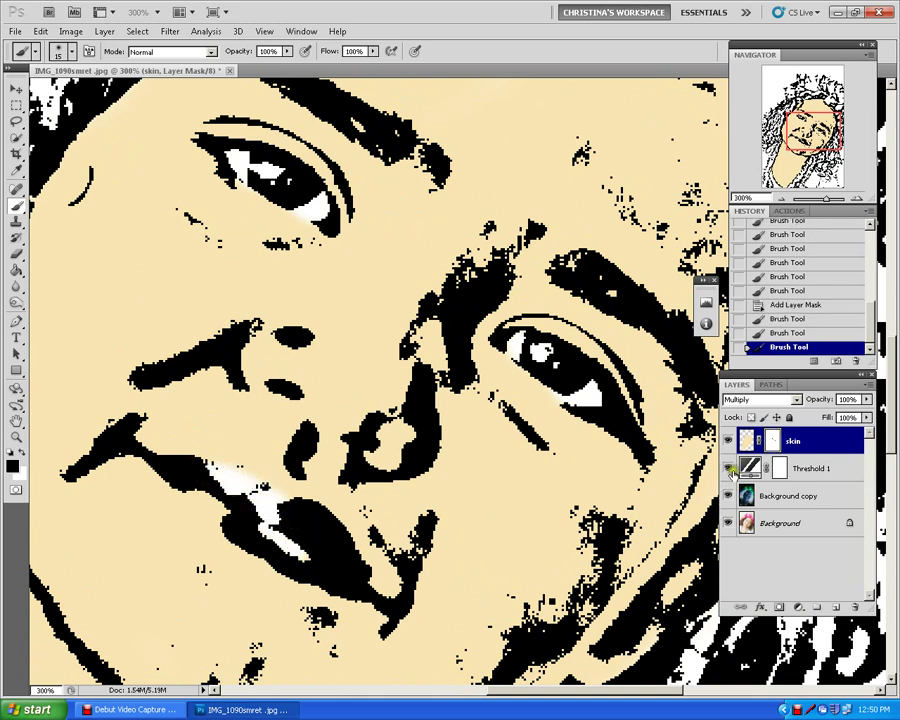
# Step: Hide the line-art layers to compare, mask tan off the upper lip highlights, then reshow Threshold 1
pyautogui.click(729, 467)
pyautogui.click(728, 494)
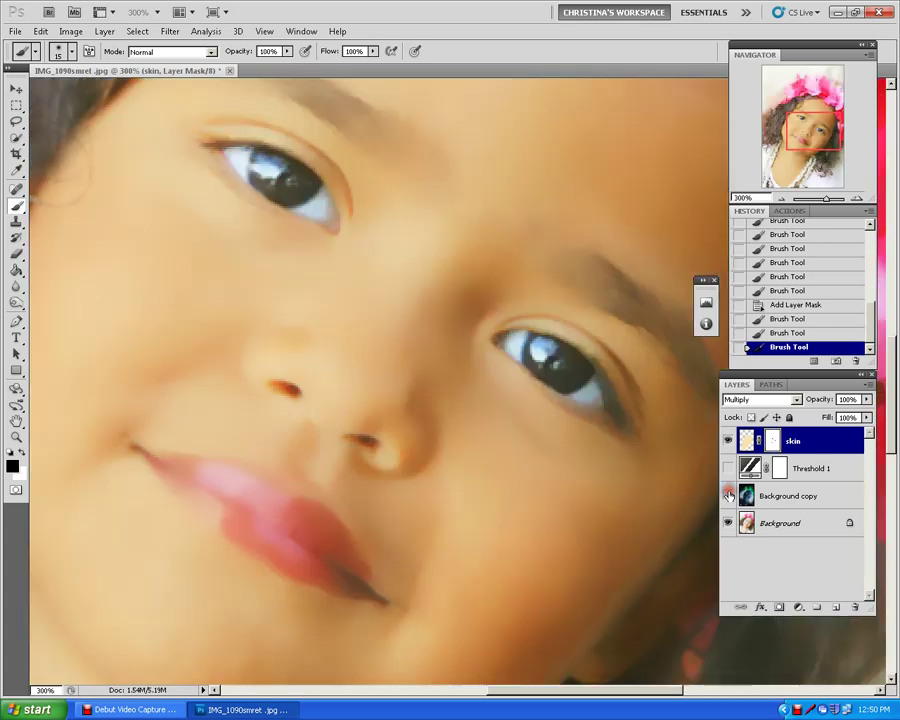
pyautogui.moveTo(267, 506)
pyautogui.mouseDown()
pyautogui.moveTo(253, 484)
pyautogui.moveTo(194, 470)
pyautogui.moveTo(307, 510)
pyautogui.moveTo(330, 540)
pyautogui.moveTo(315, 561)
pyautogui.moveTo(350, 581)
pyautogui.moveTo(193, 490)
pyautogui.moveTo(327, 532)
pyautogui.mouseUp()
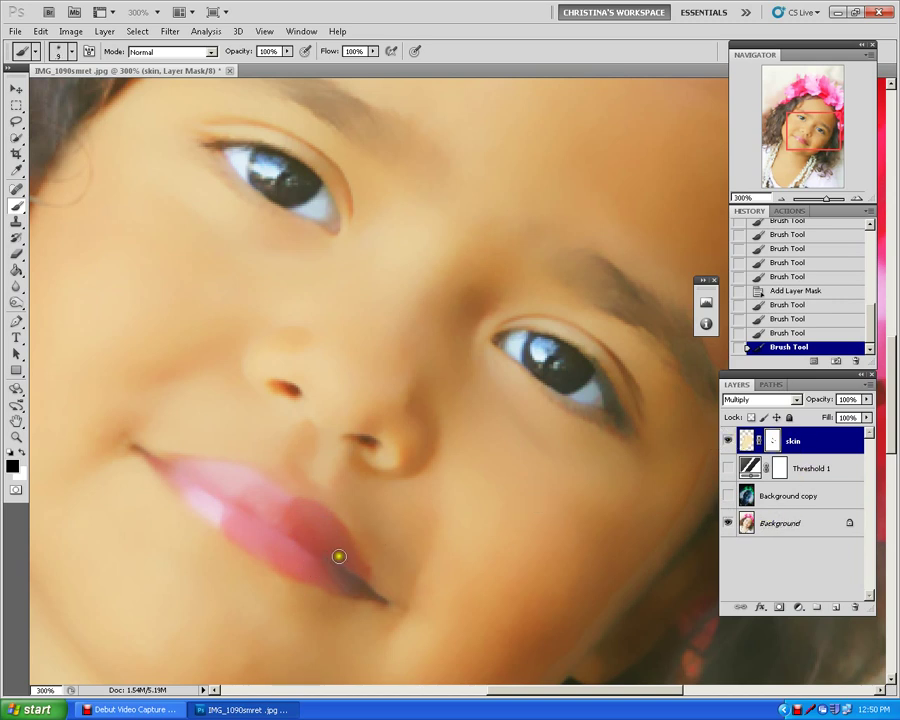
pyautogui.moveTo(362, 593); pyautogui.dragTo(368, 593)
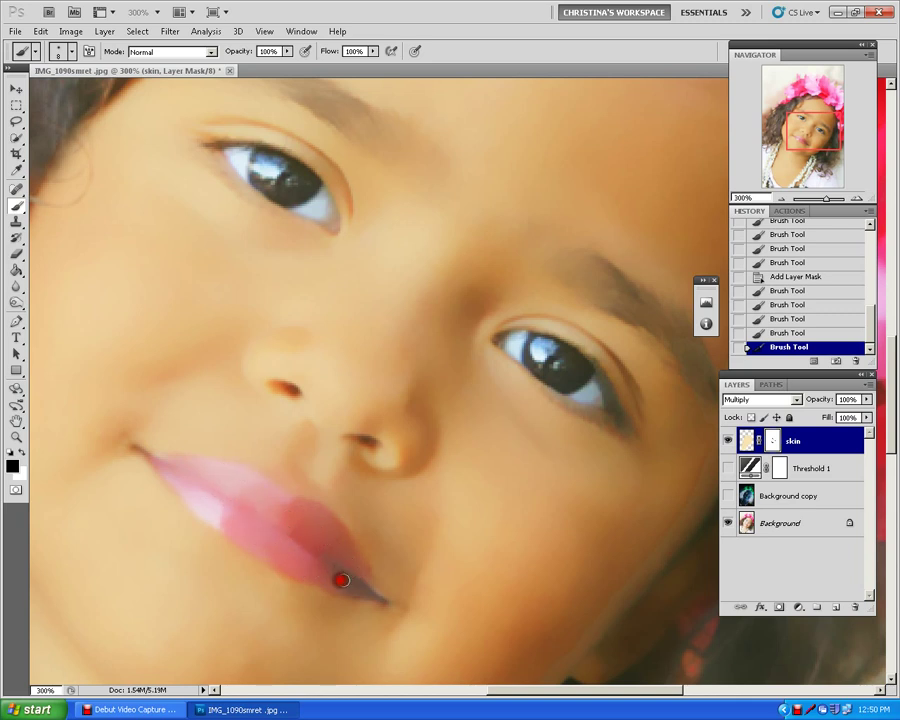
pyautogui.click(280, 520)
pyautogui.click(729, 467)
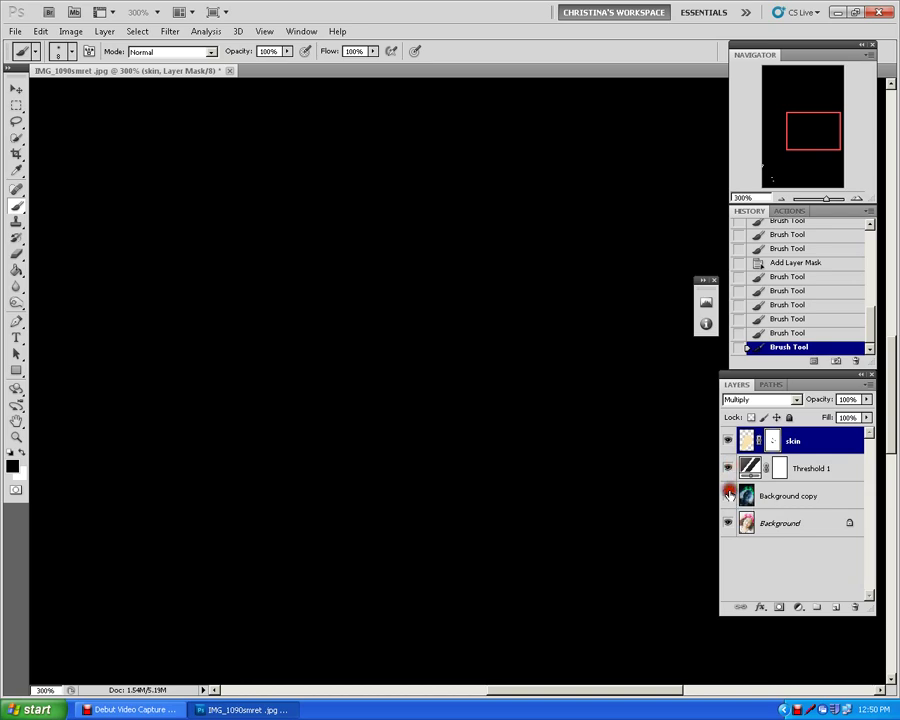
# Step: Show the Background copy again, view at 100%, and select the Background layer
pyautogui.click(729, 494)
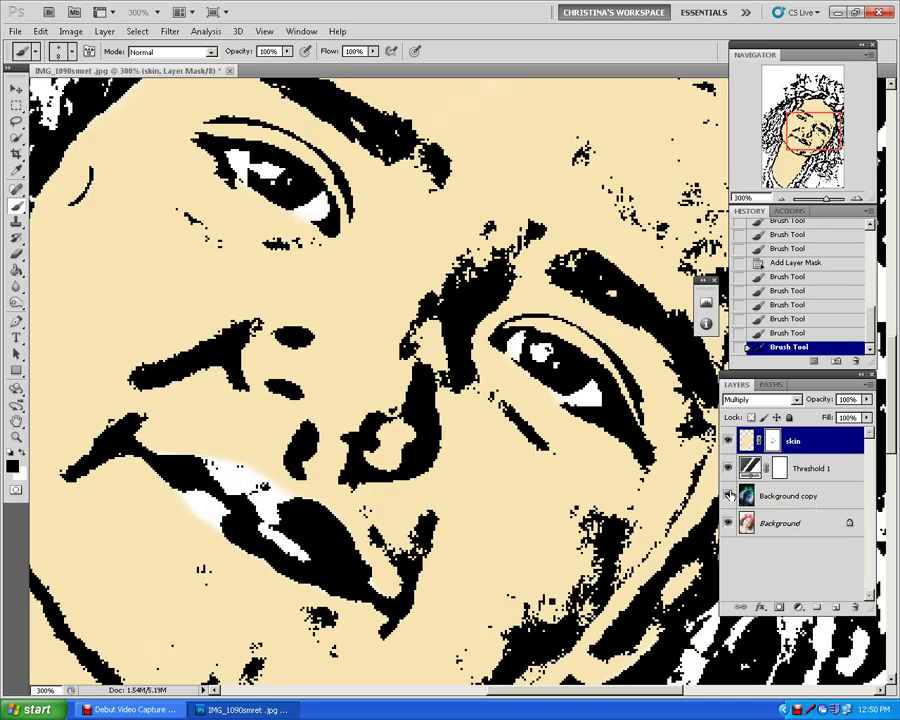
pyautogui.hotkey('ctrl', '1')
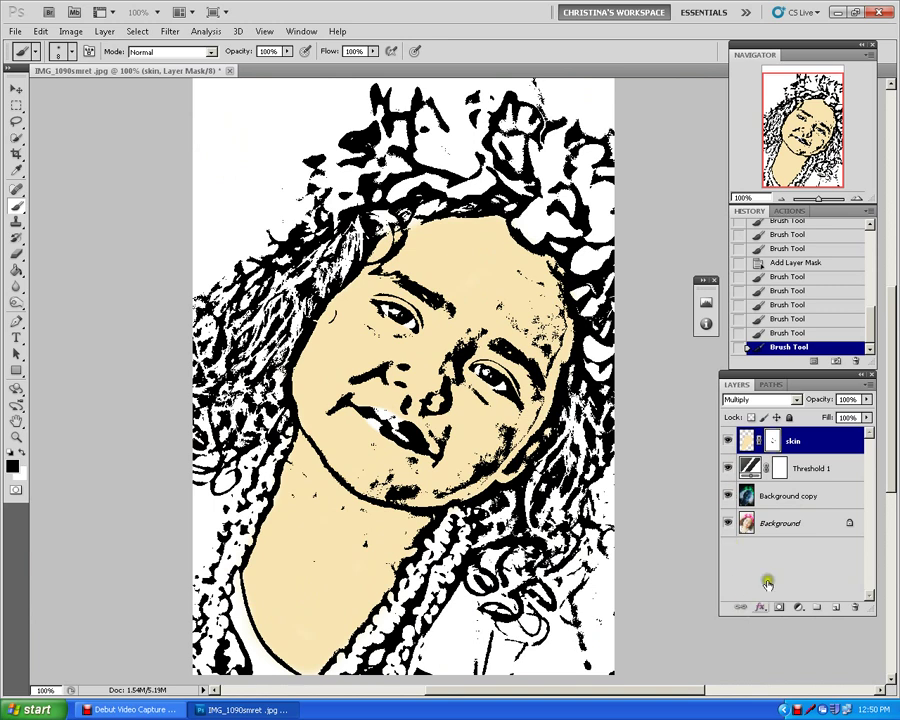
pyautogui.click(779, 522)
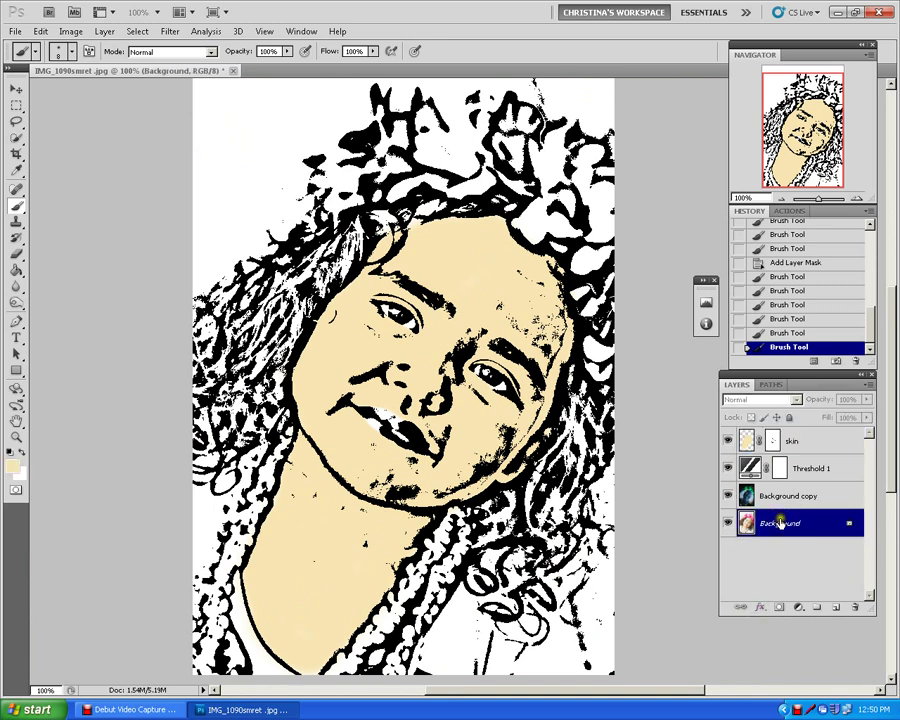
# Step: Duplicate the Background layer as 'hair' and drag it to the top of the layer stack
pyautogui.rightClick(780, 522)
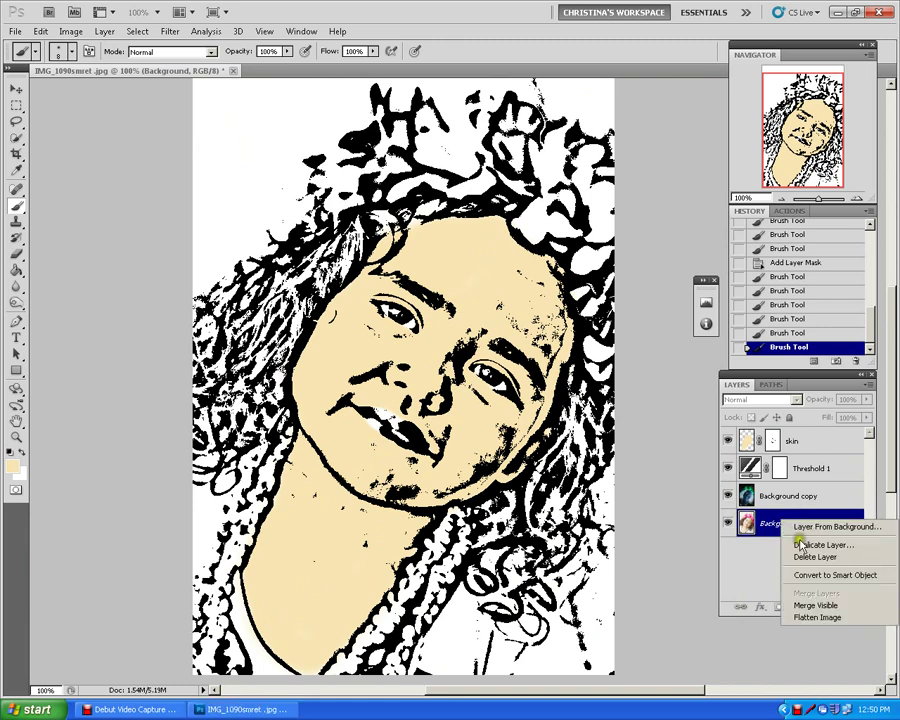
pyautogui.click(800, 544)
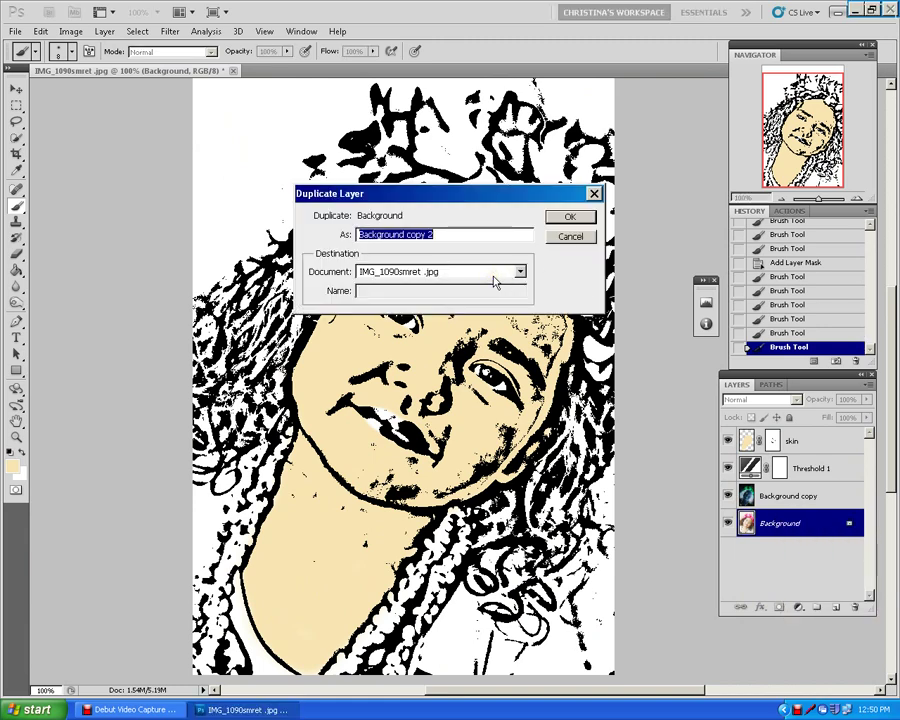
pyautogui.write('hair')
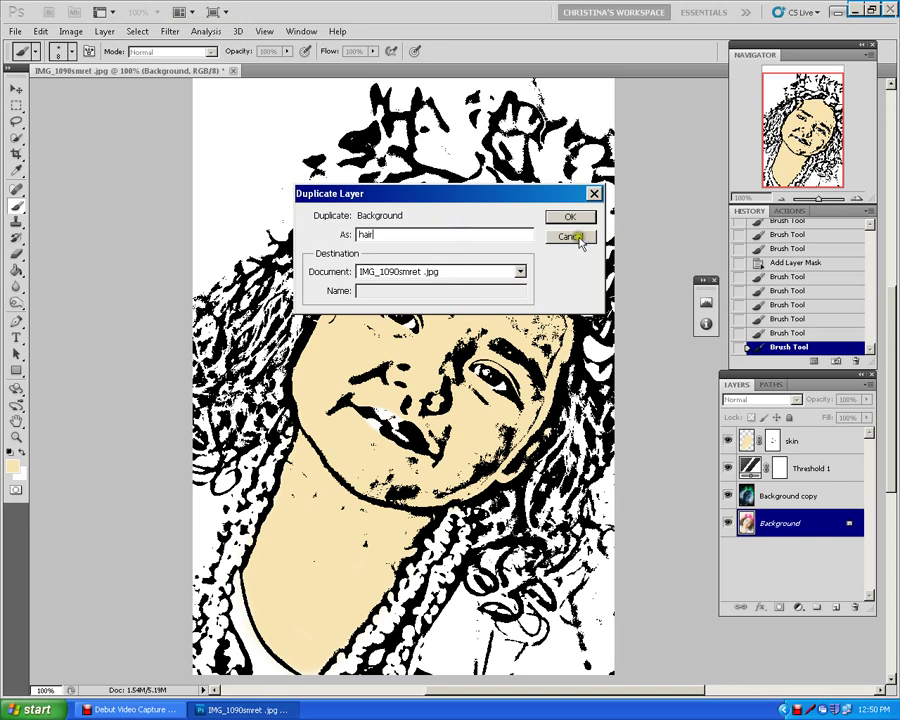
pyautogui.click(570, 217)
pyautogui.moveTo(768, 521); pyautogui.dragTo(760, 437)
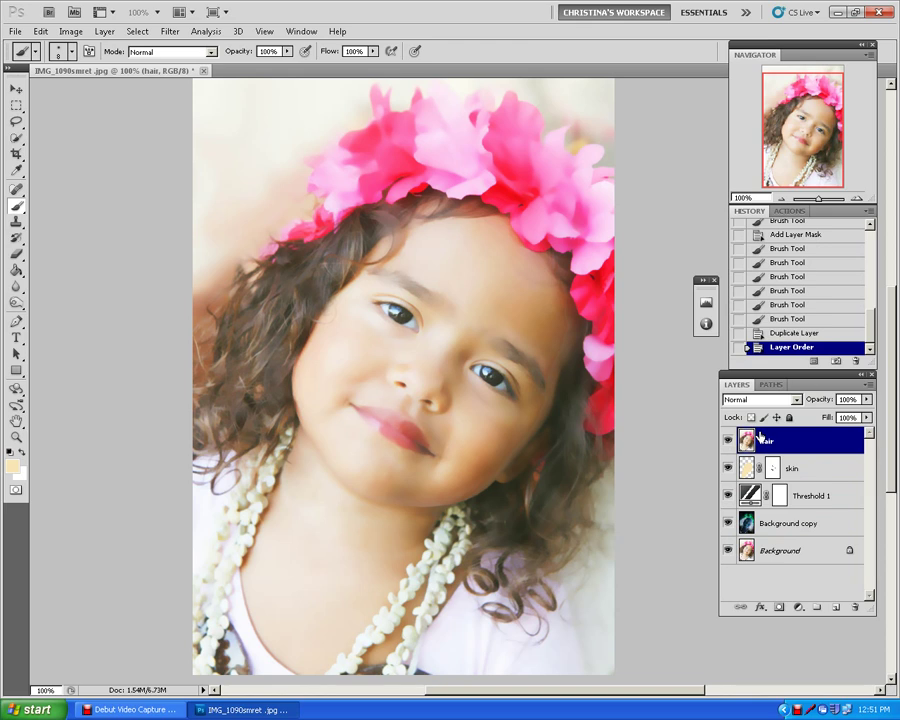
# Step: Set the foreground colour to a brown, #89691b
pyautogui.click(12, 475)
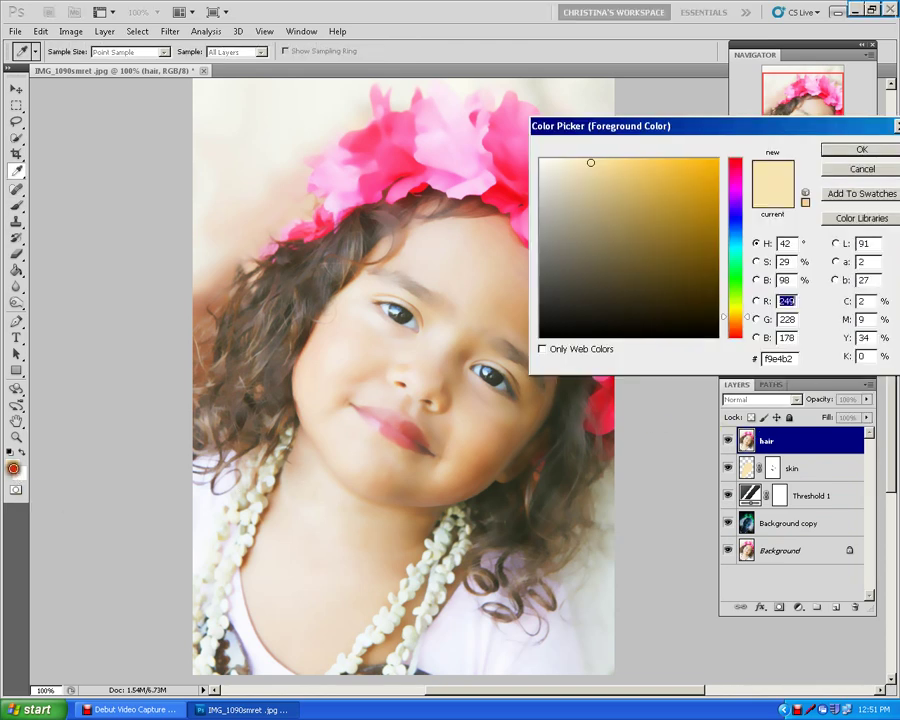
pyautogui.click(689, 254)
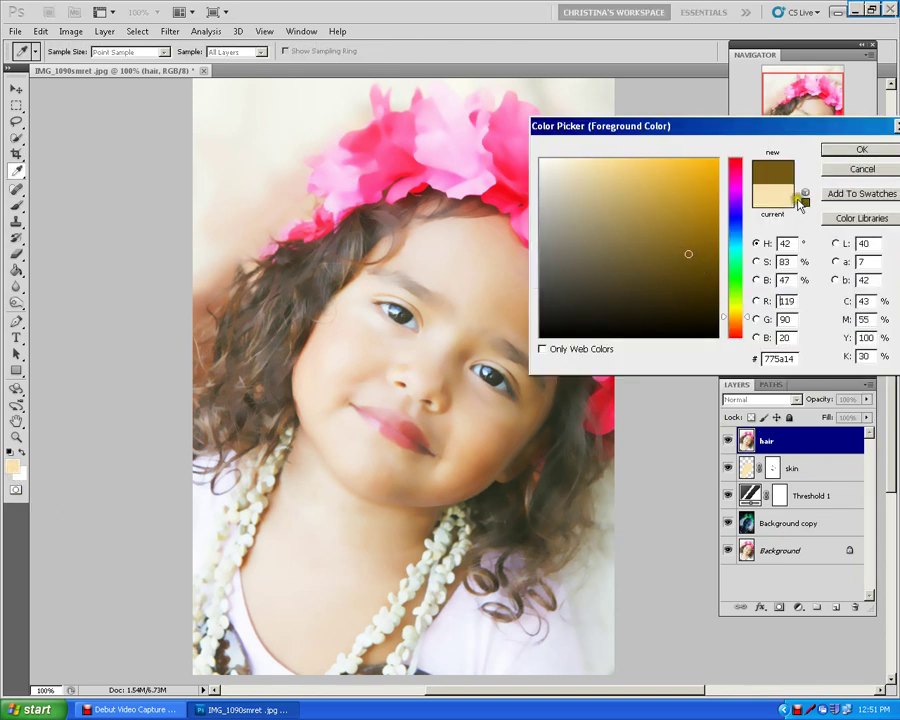
pyautogui.click(682, 242)
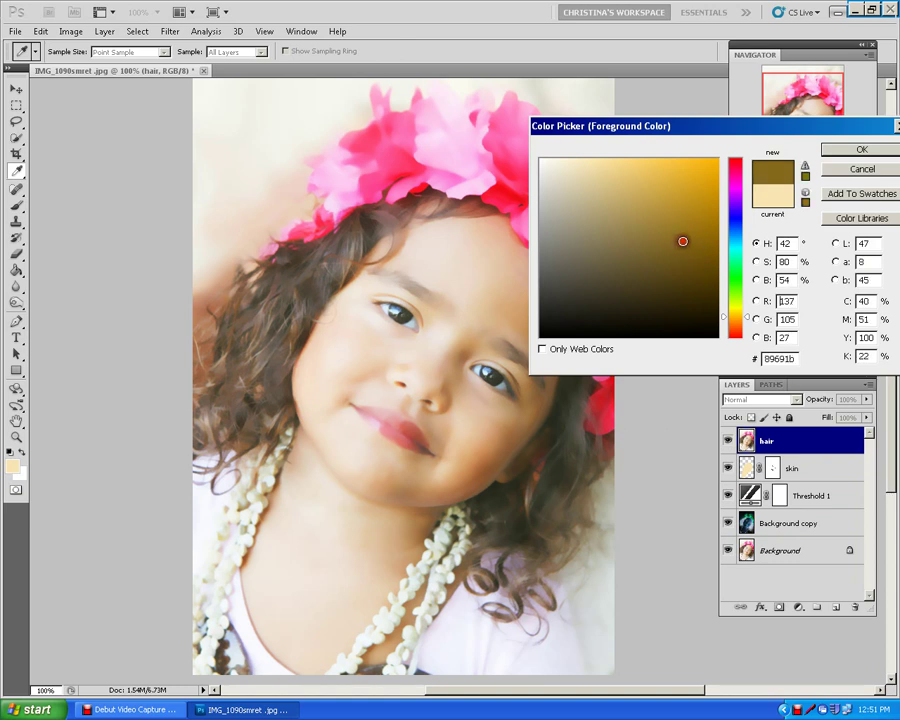
pyautogui.click(855, 151)
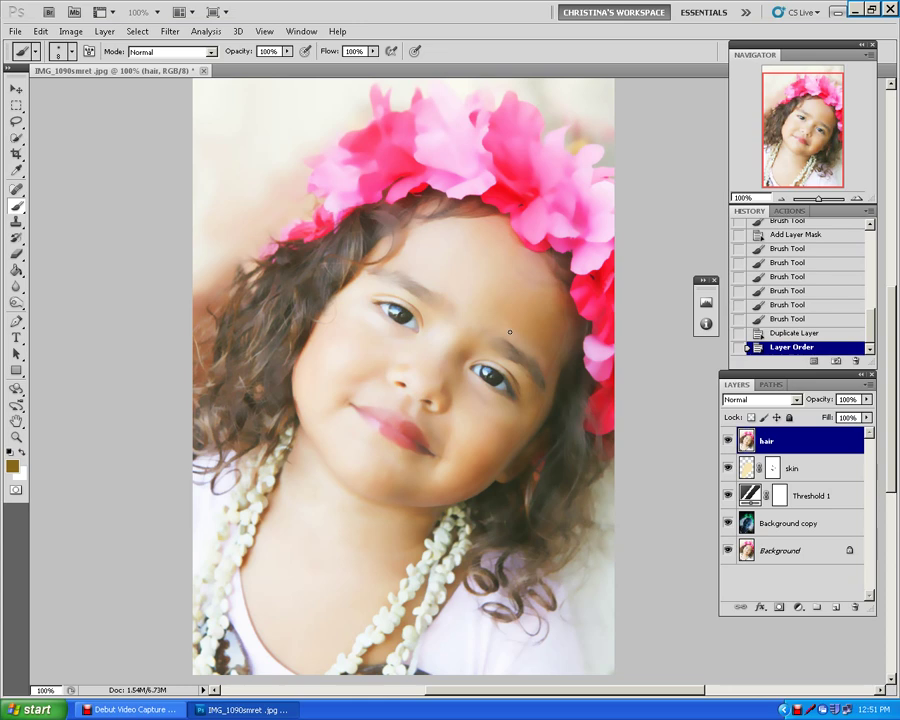
# Step: Sample the girl's hair and darken it to #6b411c as the painting colour
pyautogui.click(12, 466)
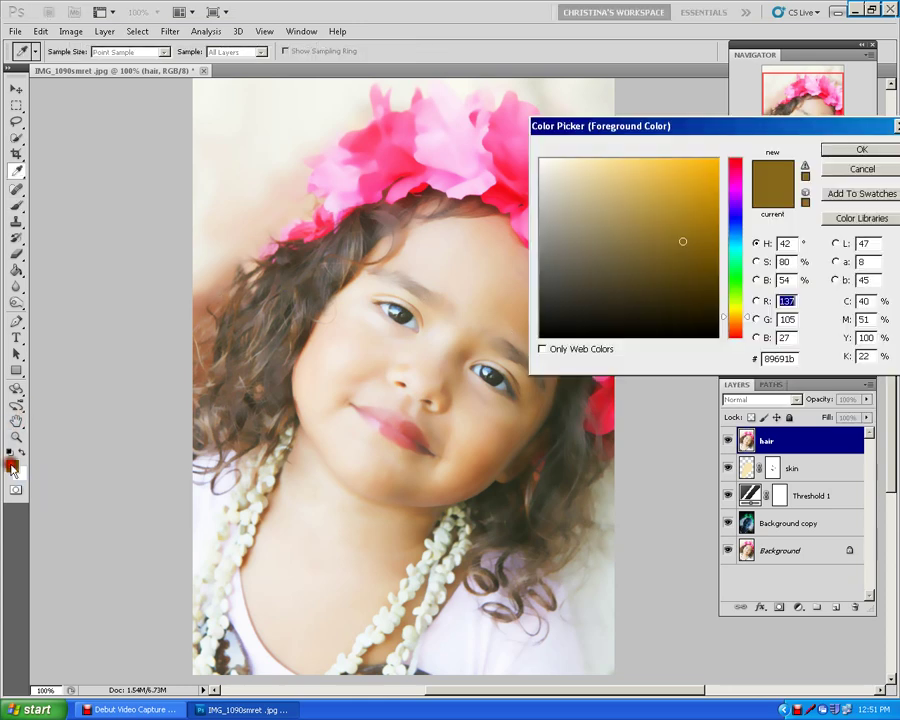
pyautogui.click(267, 348)
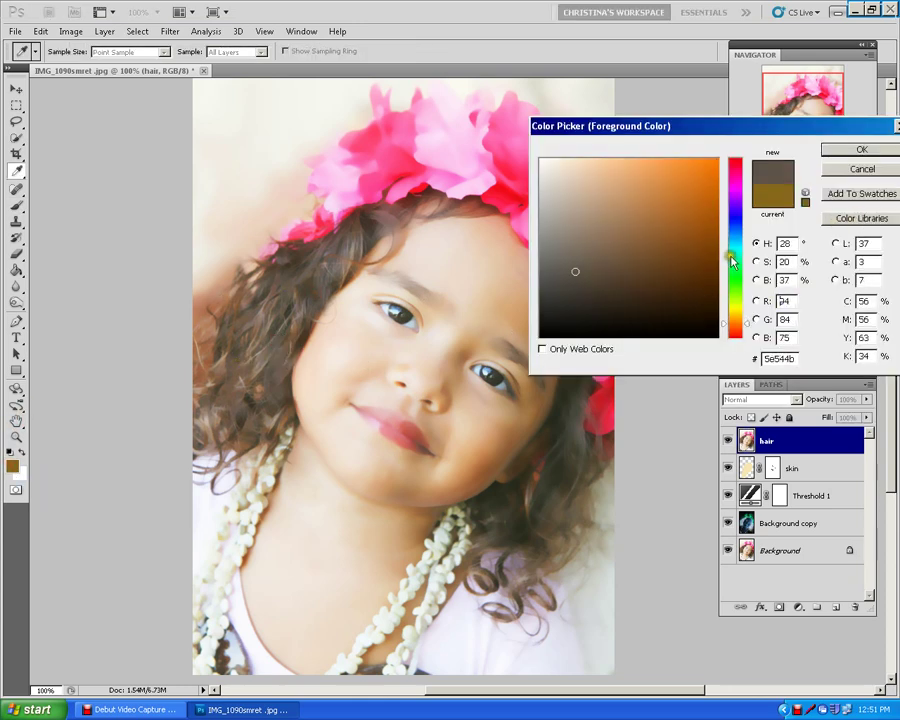
pyautogui.moveTo(697, 256)
pyautogui.mouseDown()
pyautogui.moveTo(690, 234)
pyautogui.moveTo(670, 260)
pyautogui.mouseUp()
pyautogui.click(828, 148)
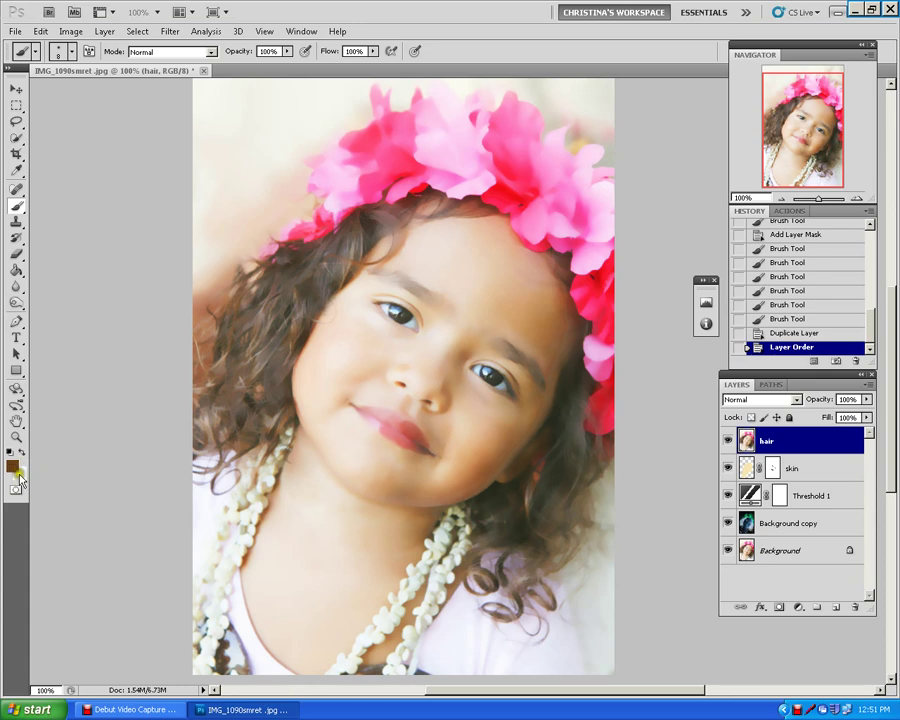
# Step: Apply Sketch > Halftone Pattern to the hair layer with Size 2, Contrast 50, Dot pattern
pyautogui.click(170, 32)
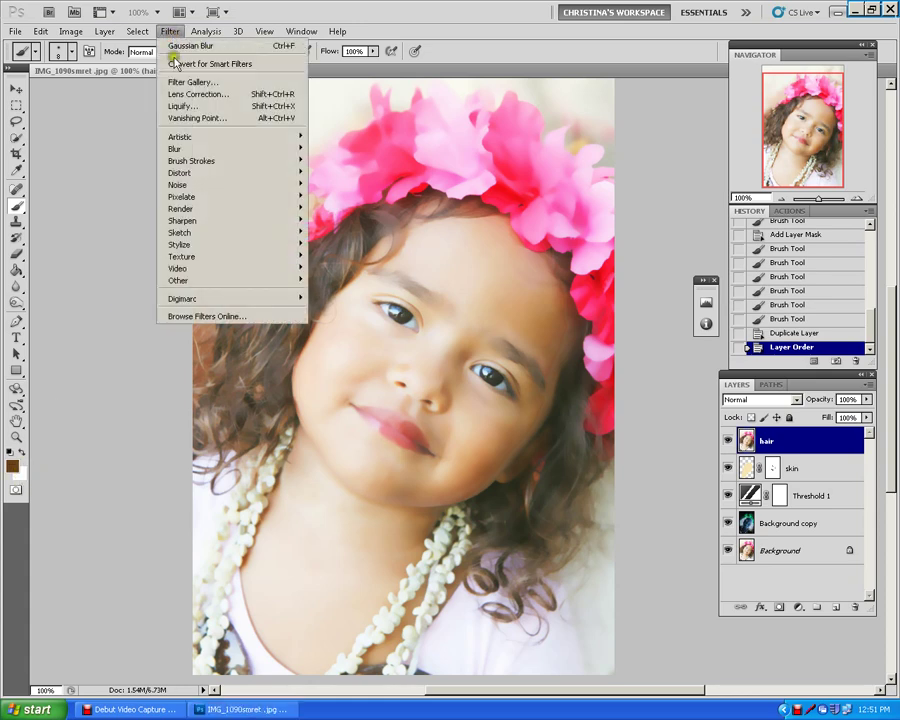
pyautogui.moveTo(178, 232)
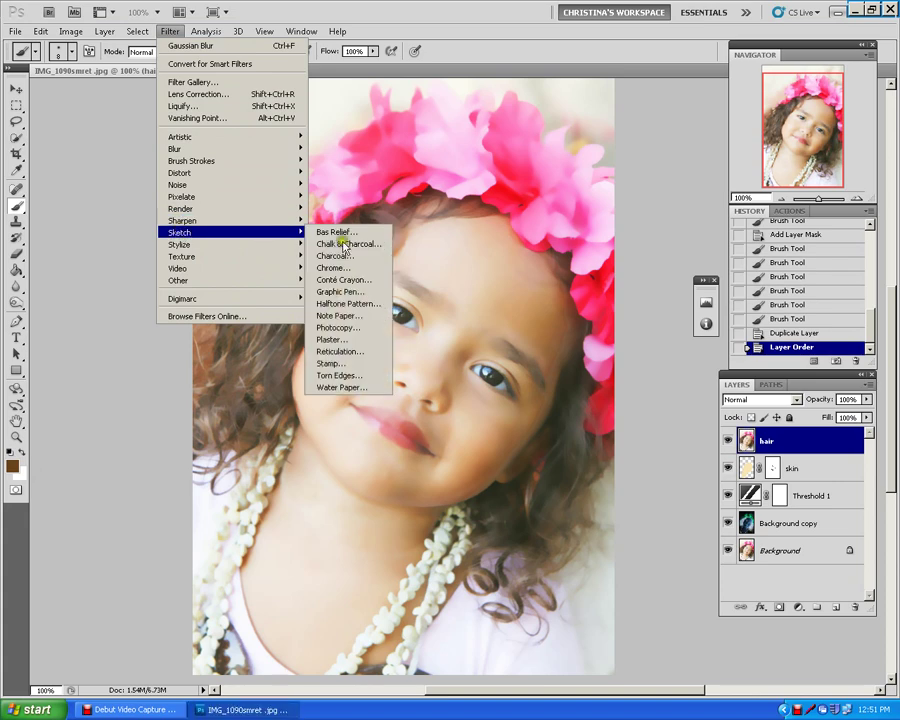
pyautogui.click(366, 304)
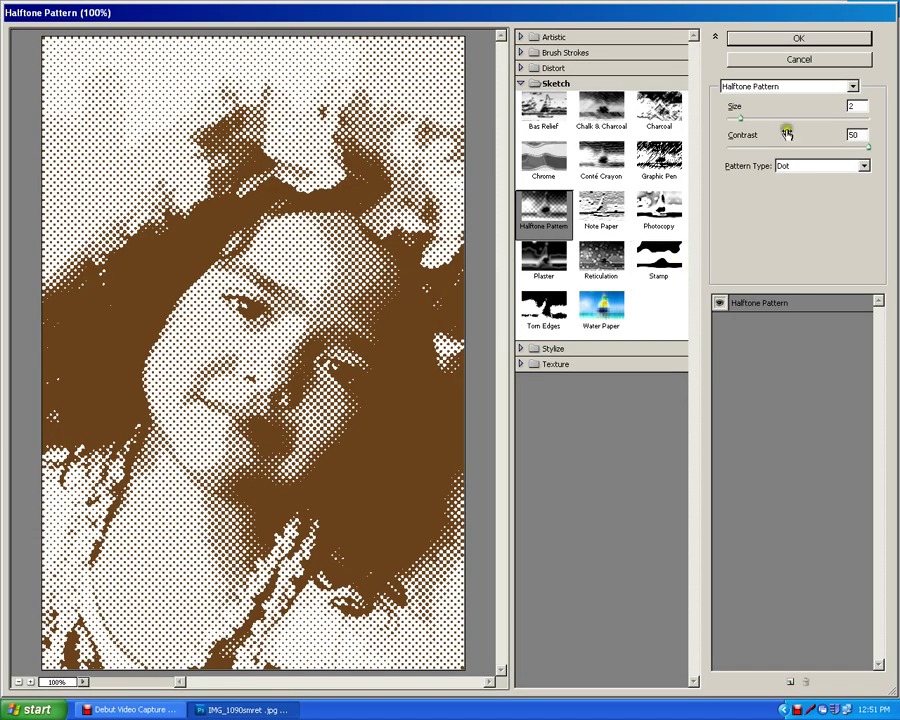
pyautogui.doubleClick(856, 134)
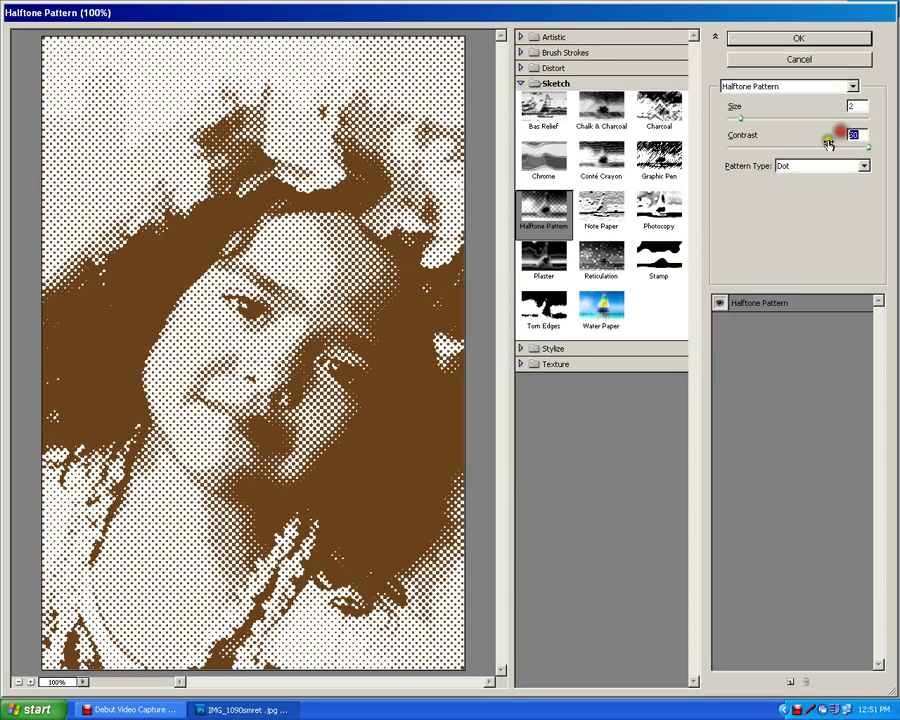
pyautogui.click(798, 38)
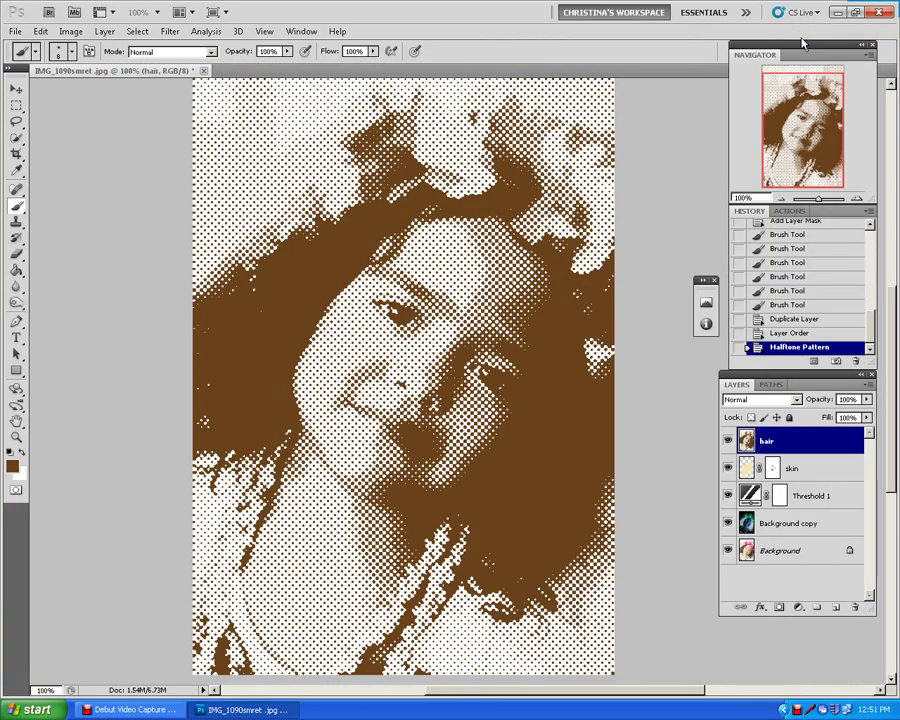
pyautogui.click(796, 401)
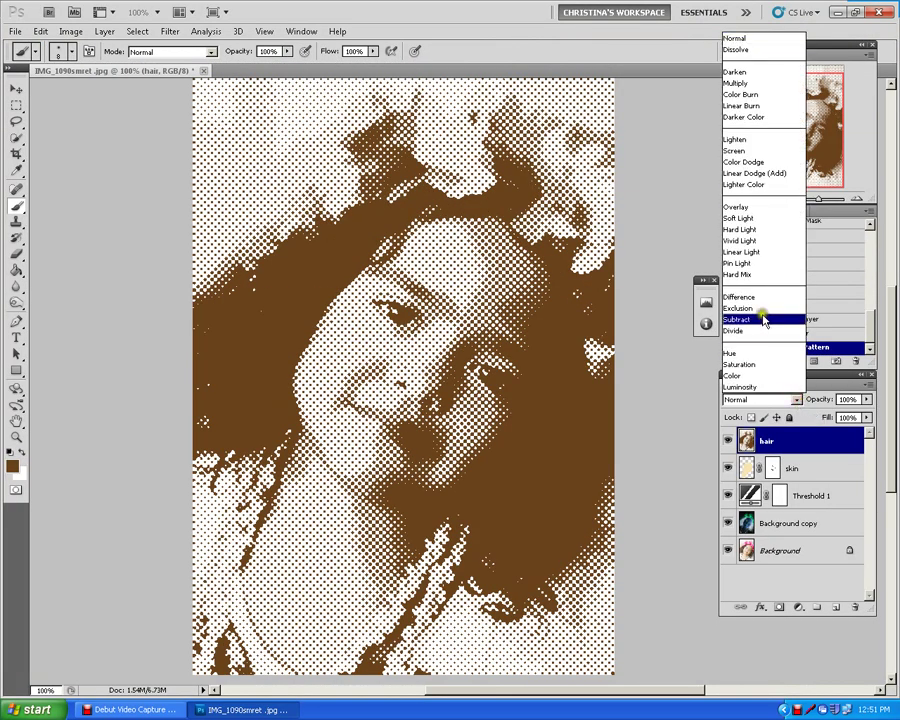
# Step: Set the hair layer to Multiply and add a new layer above it to name lips
pyautogui.click(748, 84)
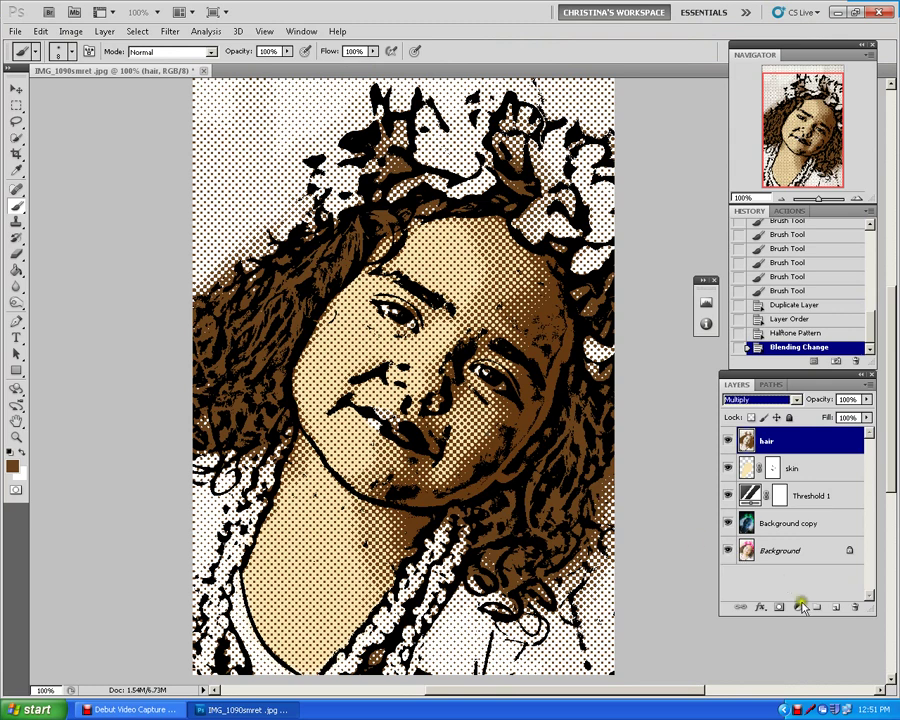
pyautogui.click(837, 609)
pyautogui.doubleClick(774, 442)
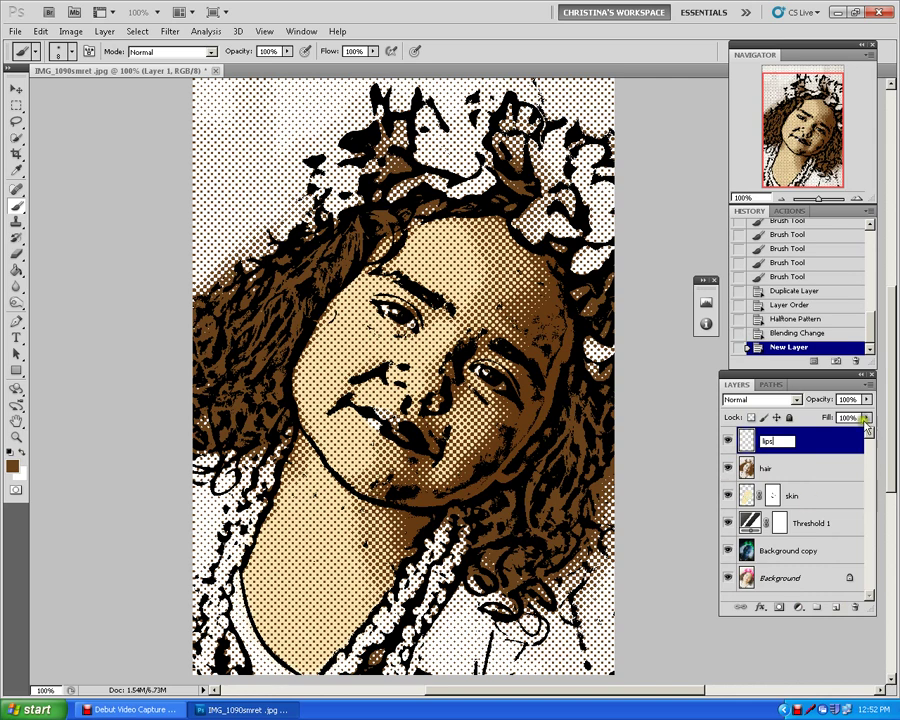
# Step: Name the new layer lips and set its blend mode to Multiply
pyautogui.press('Return')
pyautogui.click(794, 399)
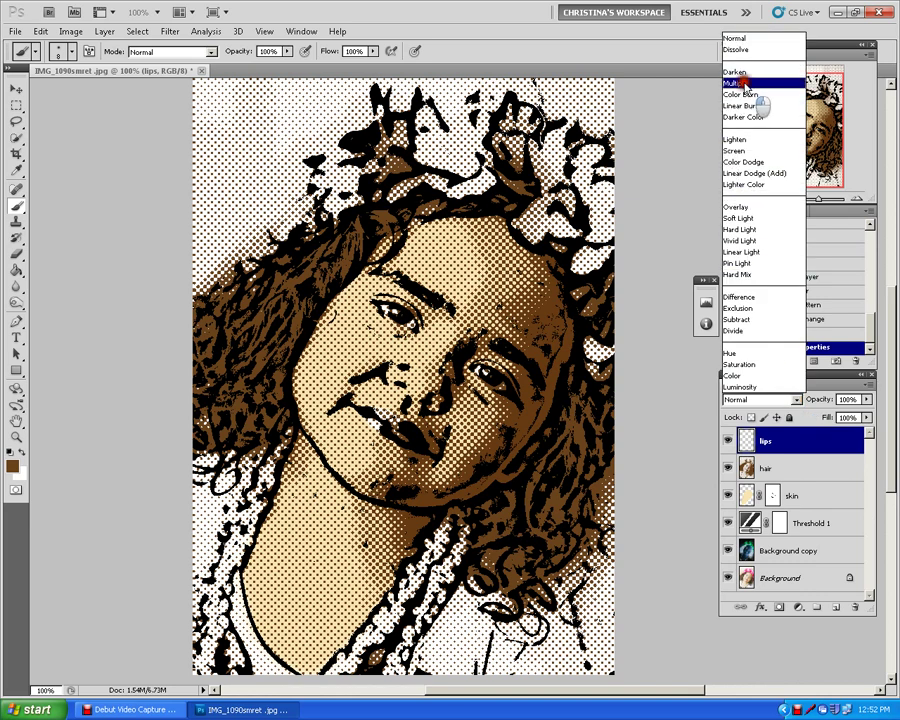
pyautogui.click(738, 83)
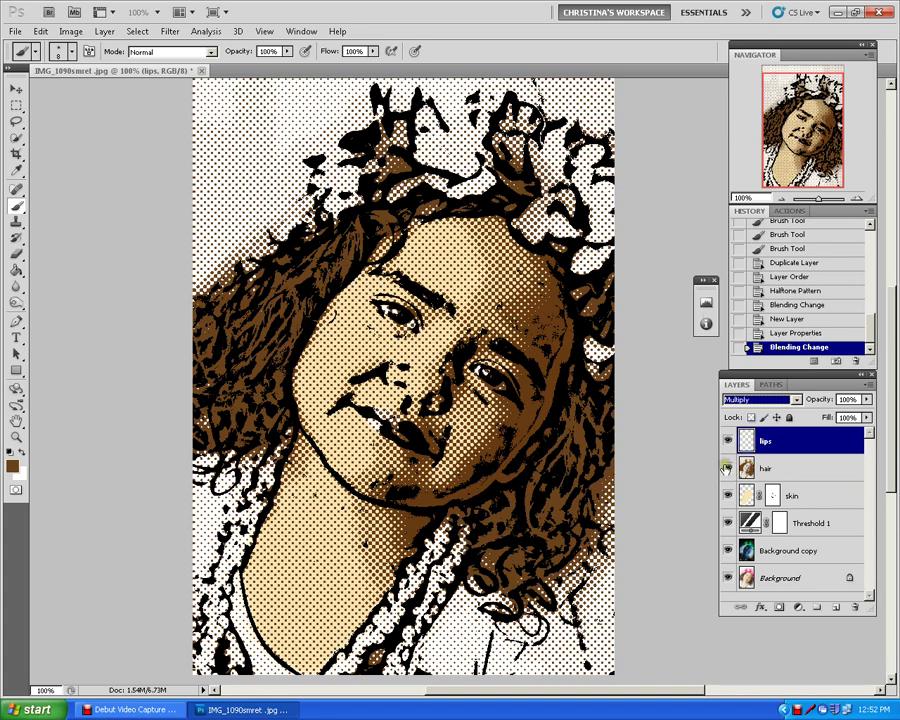
# Step: Hide the hair, skin, Threshold 1 and Background copy layers to reveal the original photo
pyautogui.click(727, 468)
pyautogui.click(727, 495)
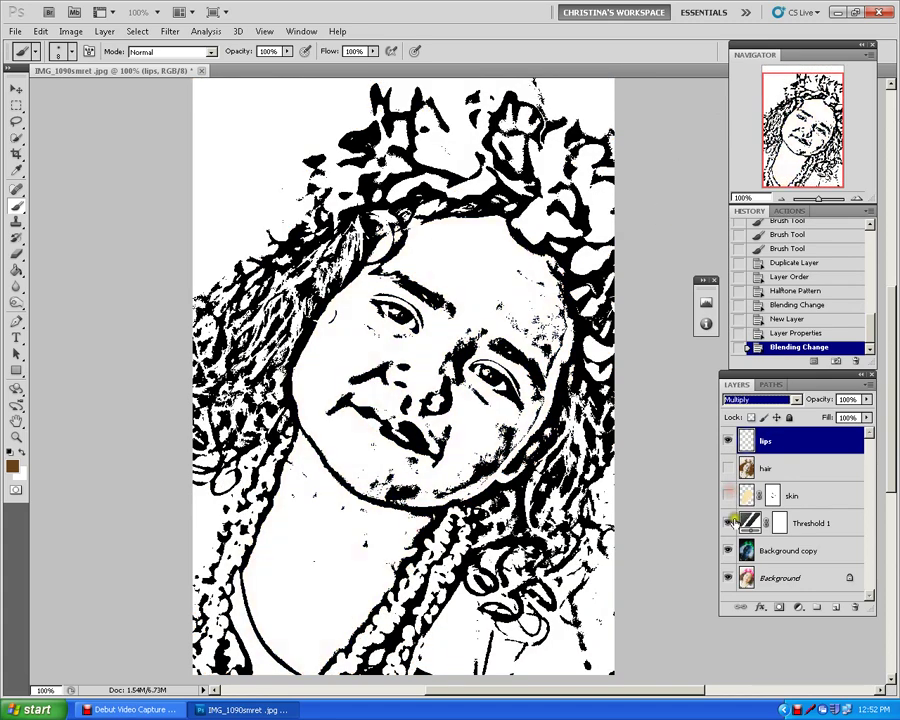
pyautogui.click(727, 522)
pyautogui.click(727, 550)
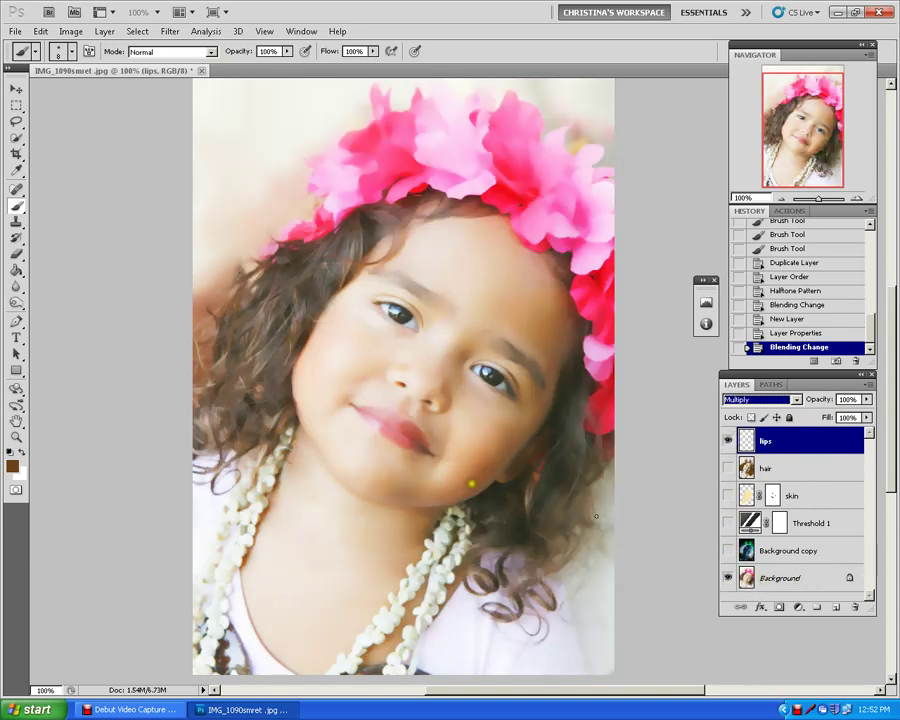
# Step: Set the painting colour to the lips' rosy red, #ce695f, and pick the Brush tool
pyautogui.click(12, 465)
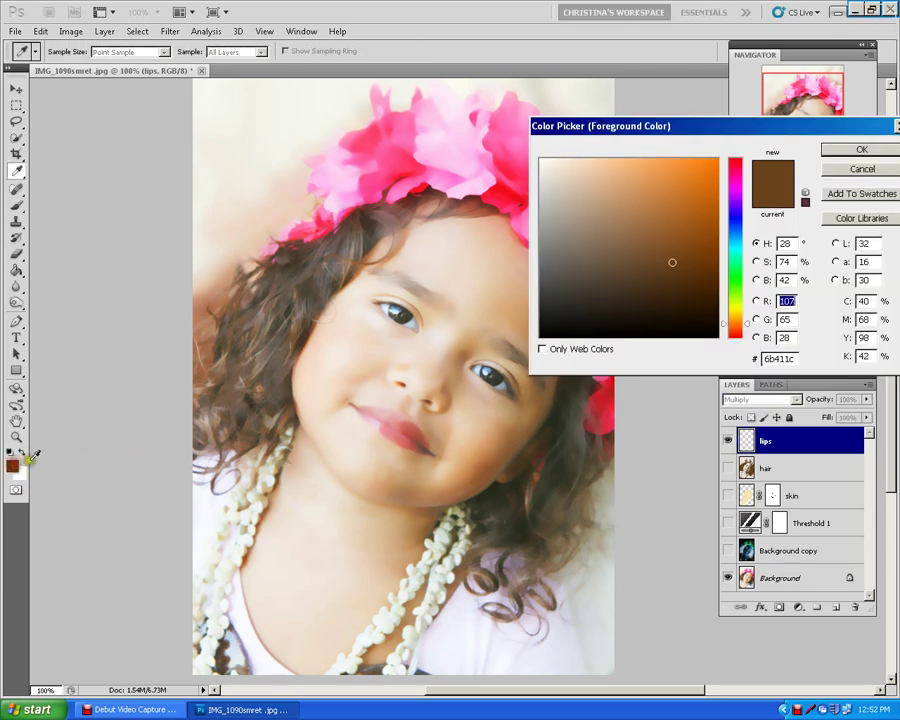
pyautogui.click(415, 428)
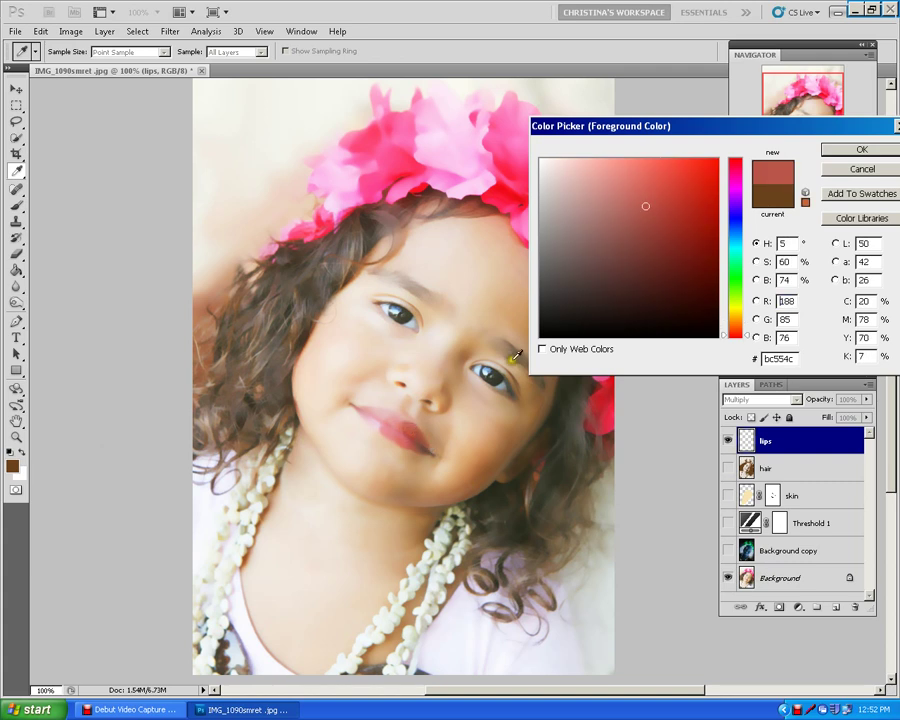
pyautogui.click(410, 430)
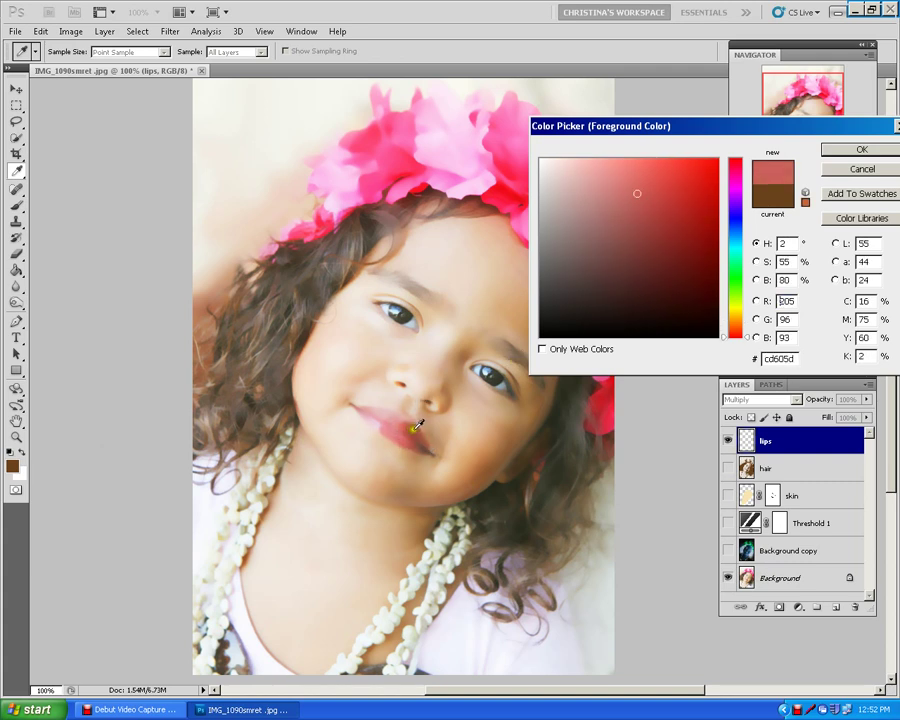
pyautogui.click(414, 431)
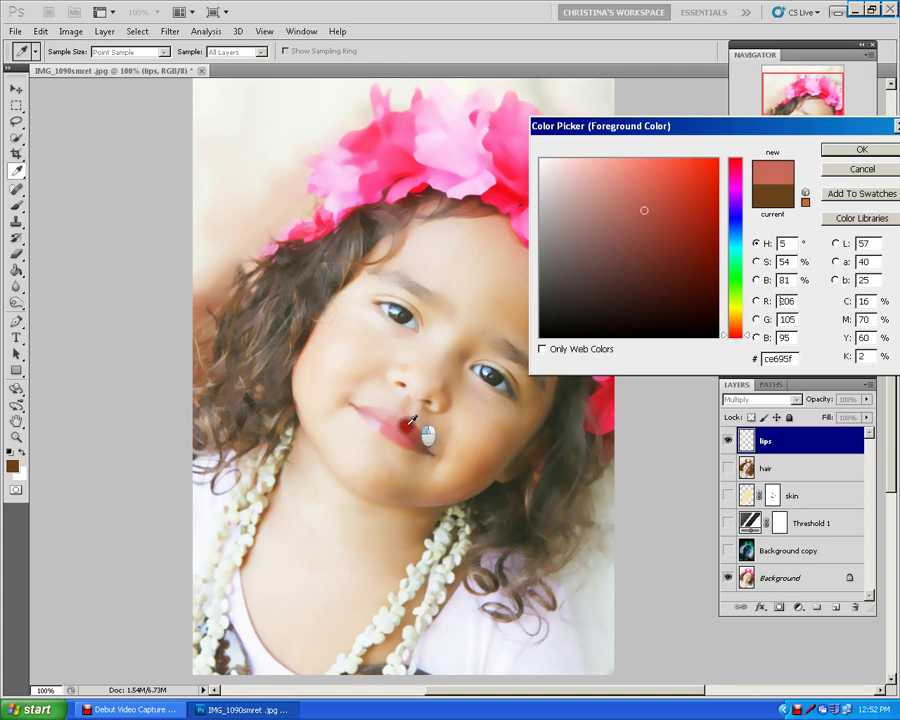
pyautogui.click(418, 420)
pyautogui.click(882, 150)
pyautogui.press('b')
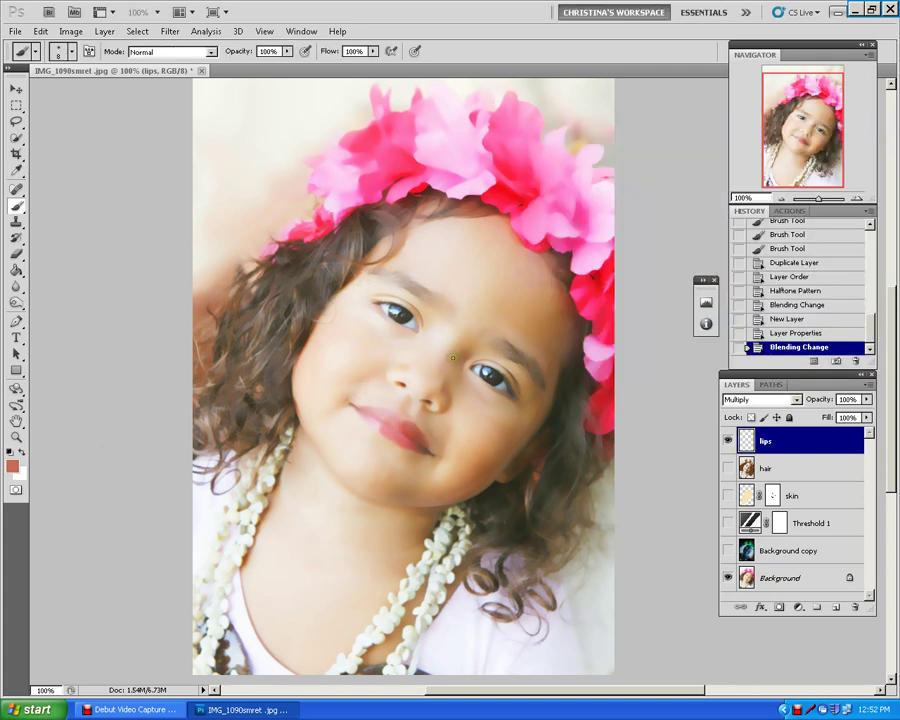
# Step: Paint both lips red on the lips layer, then show skin, Threshold 1 and Background copy again
pyautogui.scroll(1, 451, 389)
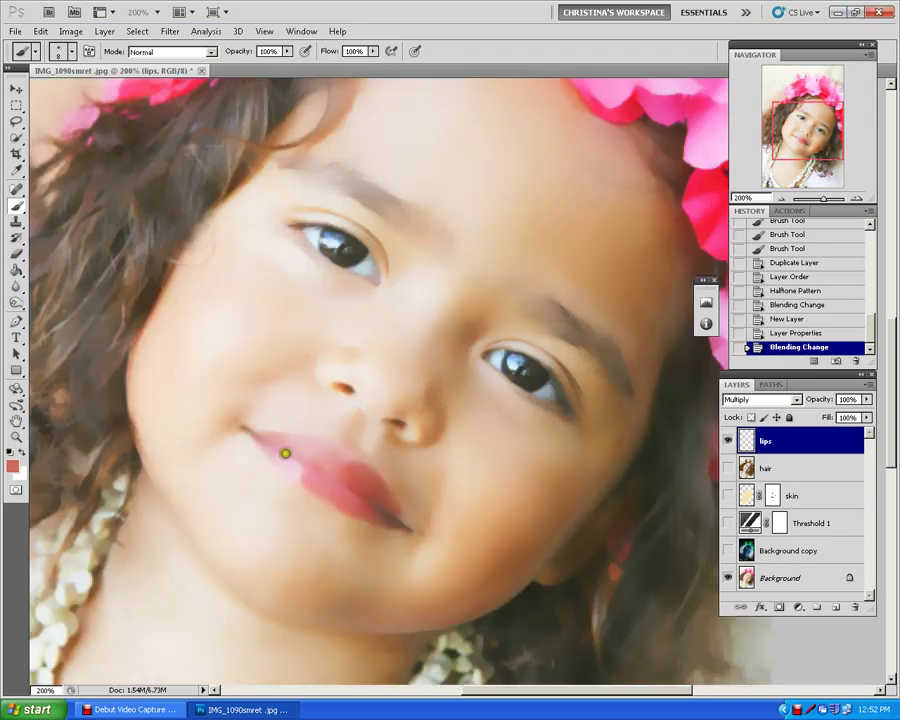
pyautogui.moveTo(263, 433)
pyautogui.mouseDown()
pyautogui.moveTo(320, 440)
pyautogui.moveTo(340, 456)
pyautogui.moveTo(344, 477)
pyautogui.moveTo(350, 463)
pyautogui.moveTo(373, 477)
pyautogui.moveTo(404, 527)
pyautogui.moveTo(330, 501)
pyautogui.moveTo(250, 433)
pyautogui.mouseUp()
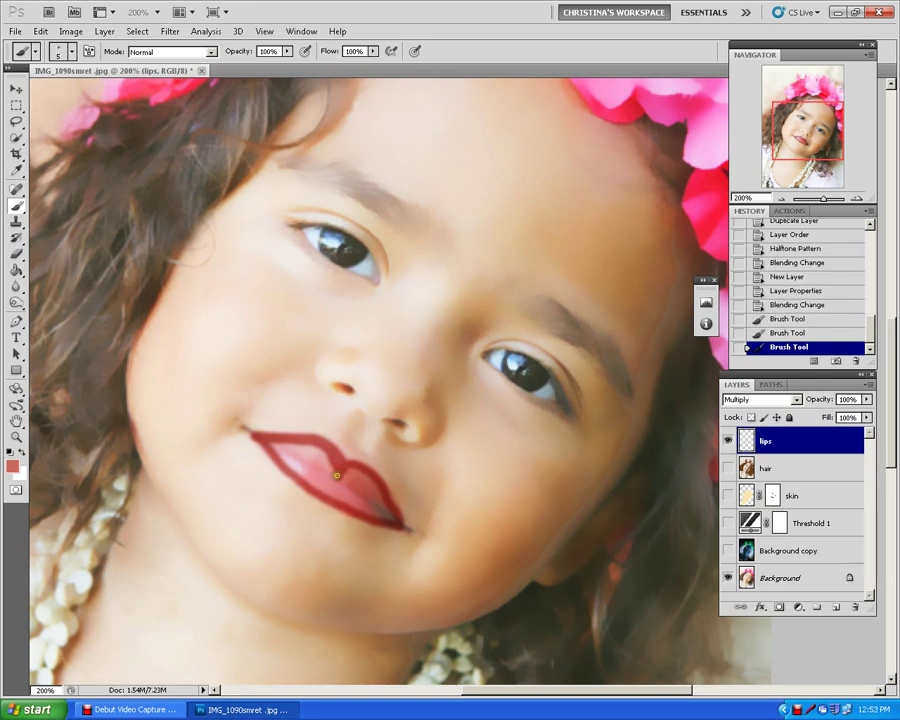
pyautogui.press('[')
pyautogui.moveTo(334, 471); pyautogui.dragTo(290, 452)
pyautogui.press('[')
pyautogui.press('[')
pyautogui.press('[')
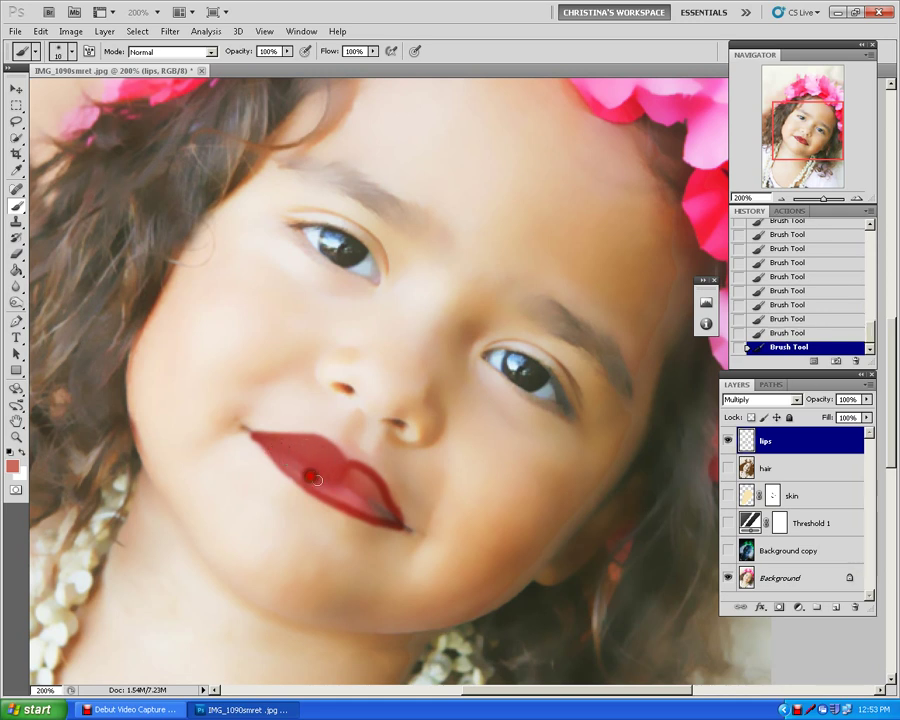
pyautogui.moveTo(338, 492)
pyautogui.mouseDown()
pyautogui.moveTo(392, 517)
pyautogui.moveTo(363, 475)
pyautogui.moveTo(336, 470)
pyautogui.moveTo(366, 483)
pyautogui.moveTo(377, 502)
pyautogui.moveTo(283, 456)
pyautogui.moveTo(329, 488)
pyautogui.moveTo(369, 496)
pyautogui.mouseUp()
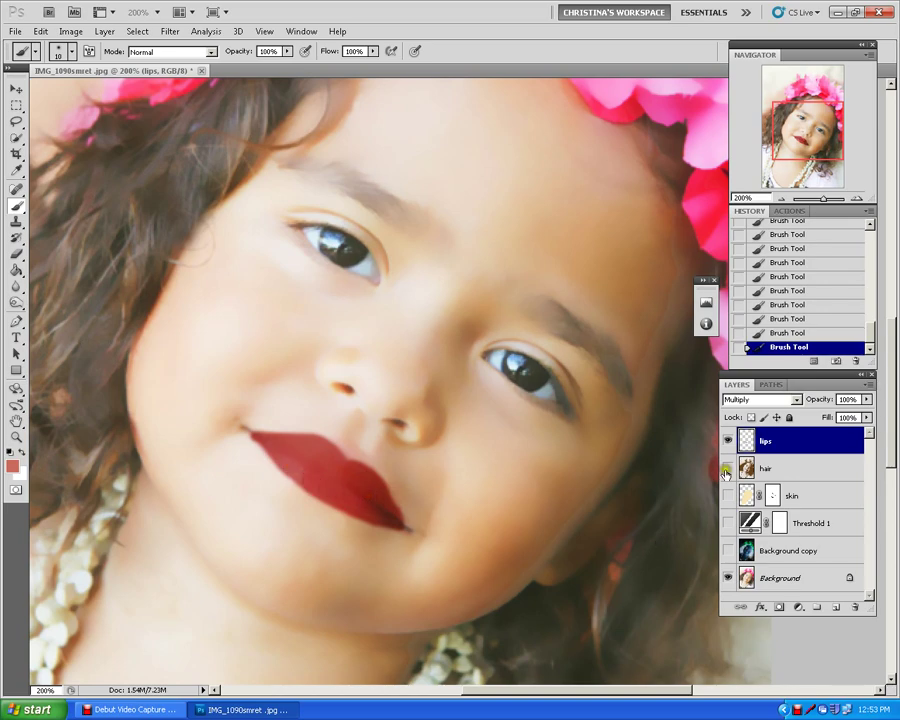
pyautogui.moveTo(728, 470); pyautogui.dragTo(728, 530)
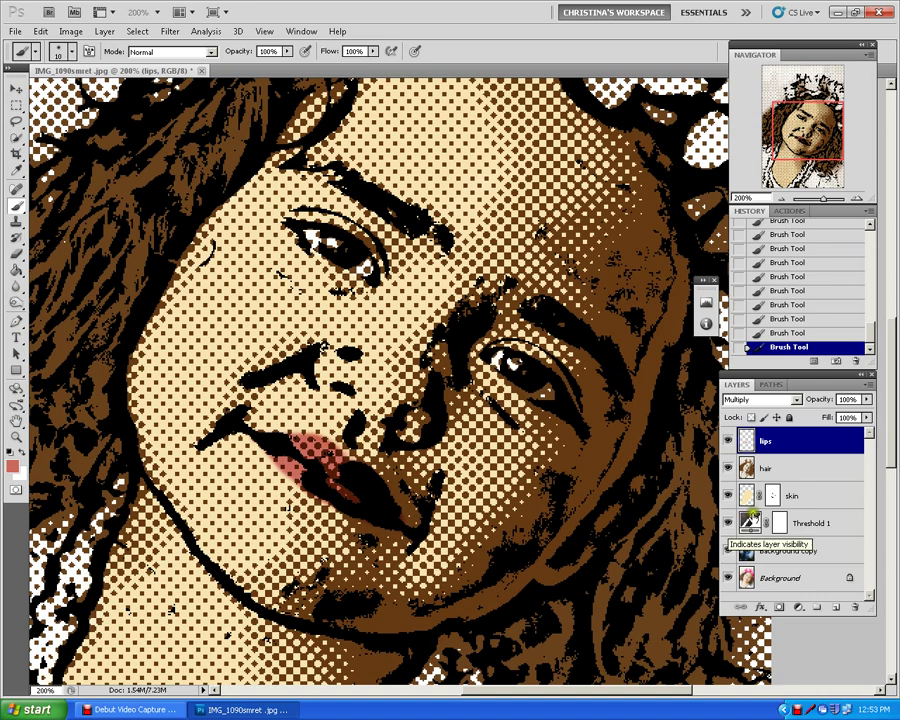
pyautogui.click(728, 495)
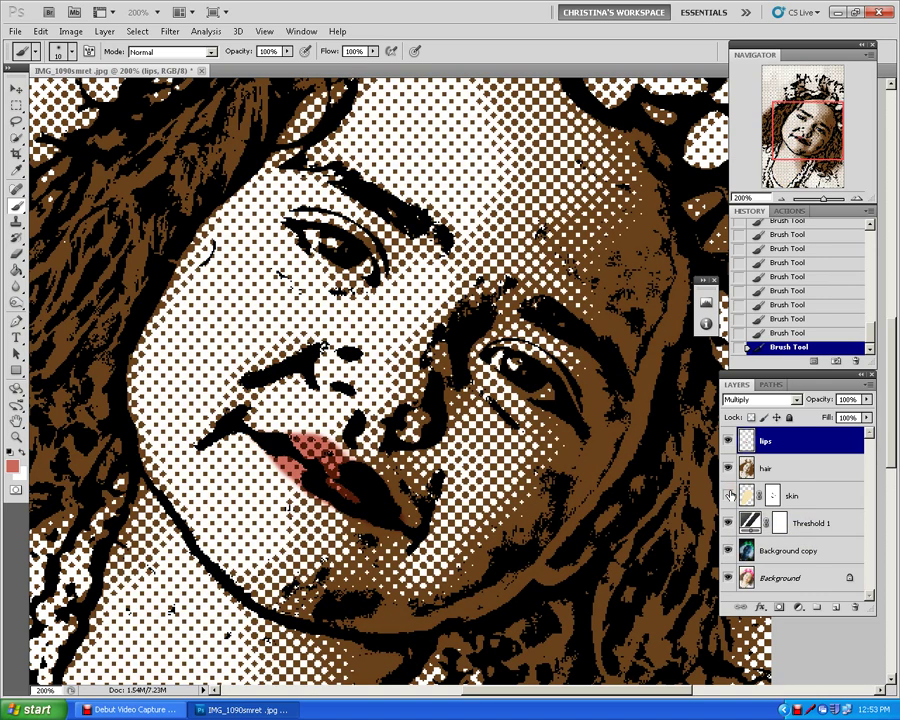
pyautogui.click(728, 495)
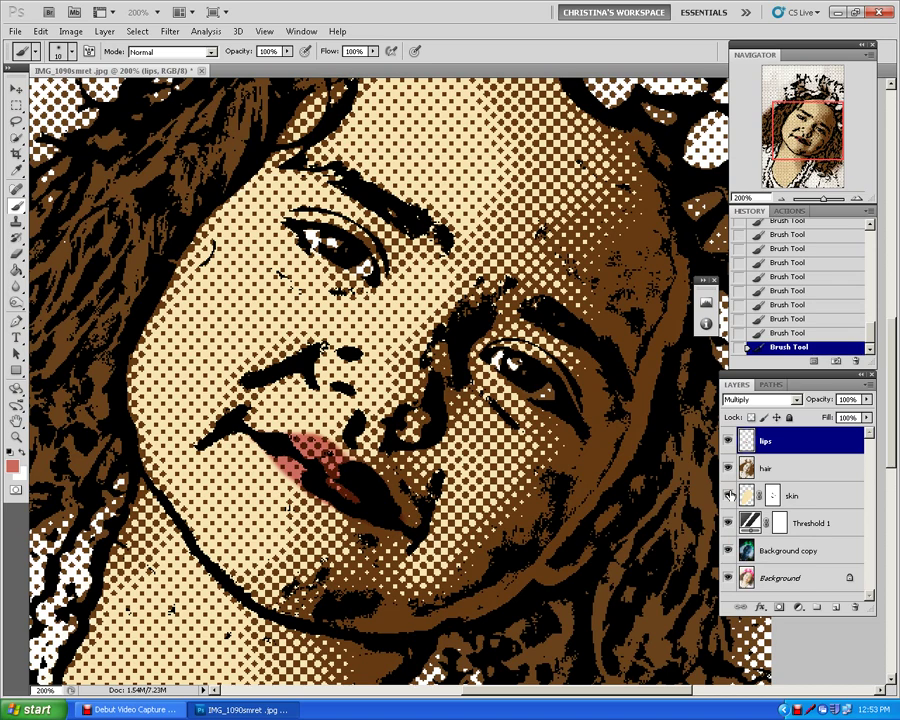
pyautogui.hotkey('ctrl', '-')
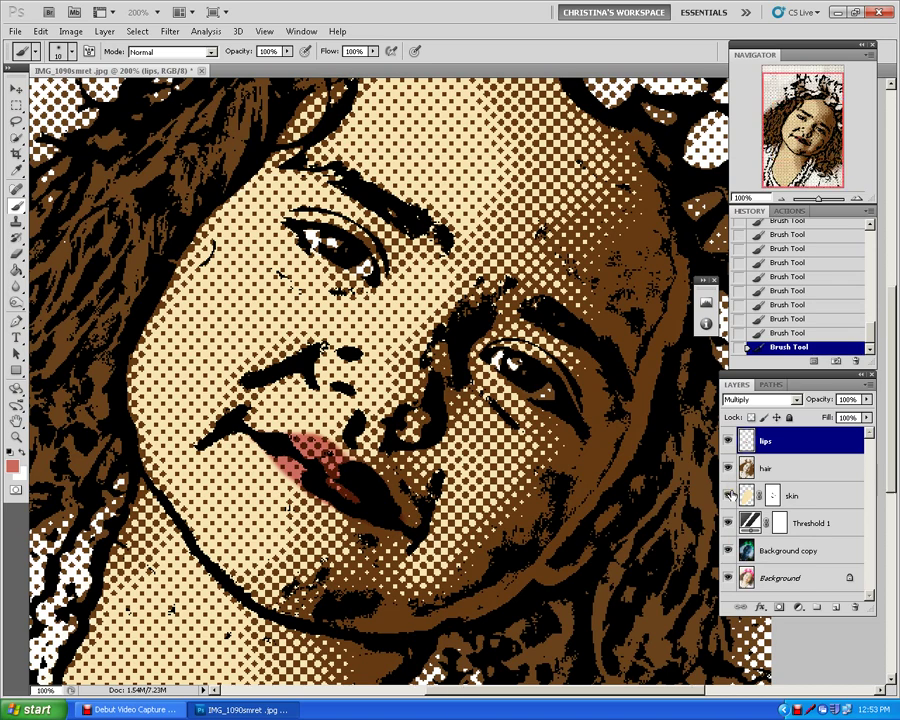
pyautogui.hotkey('ctrl', '-')
pyautogui.hotkey('ctrl', '+')
pyautogui.hotkey('ctrl', '+')
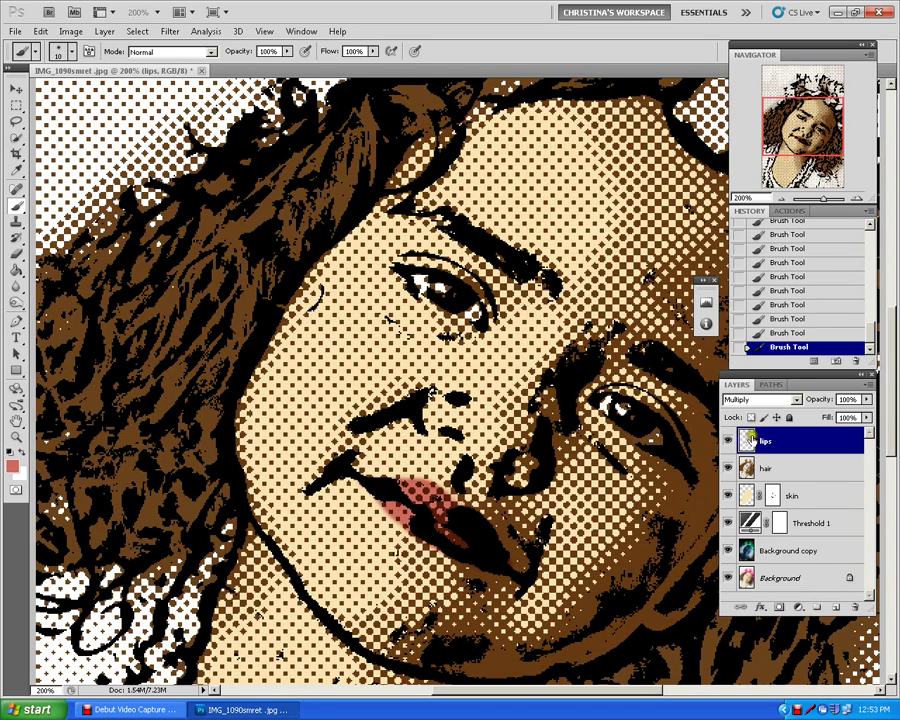
# Step: Apply Hue/Saturation to the lips layer with Lightness +14 and Saturation +19
pyautogui.click(70, 31)
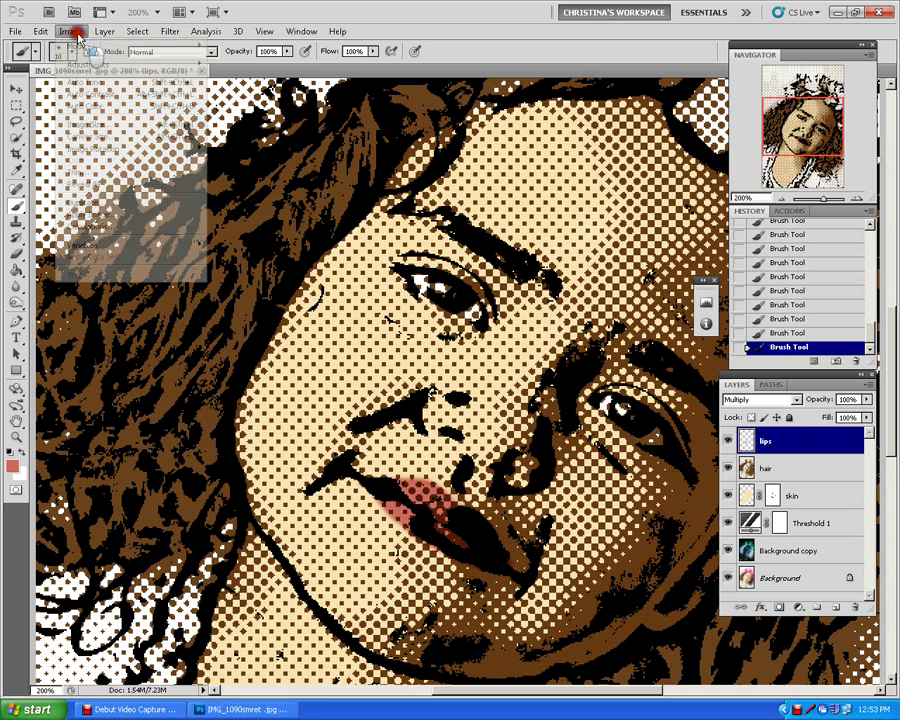
pyautogui.moveTo(103, 66)
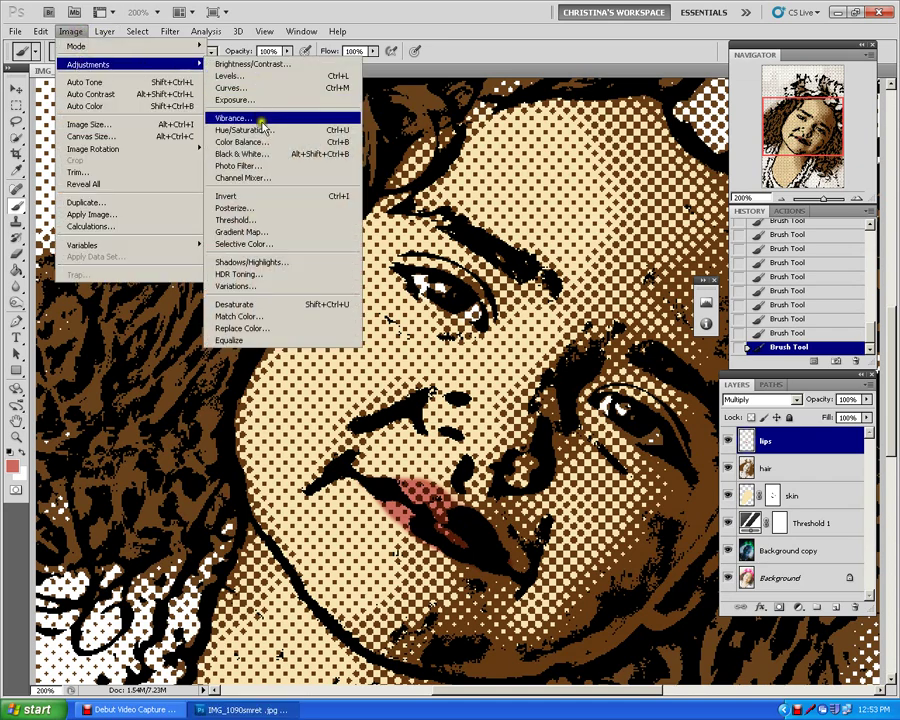
pyautogui.click(245, 130)
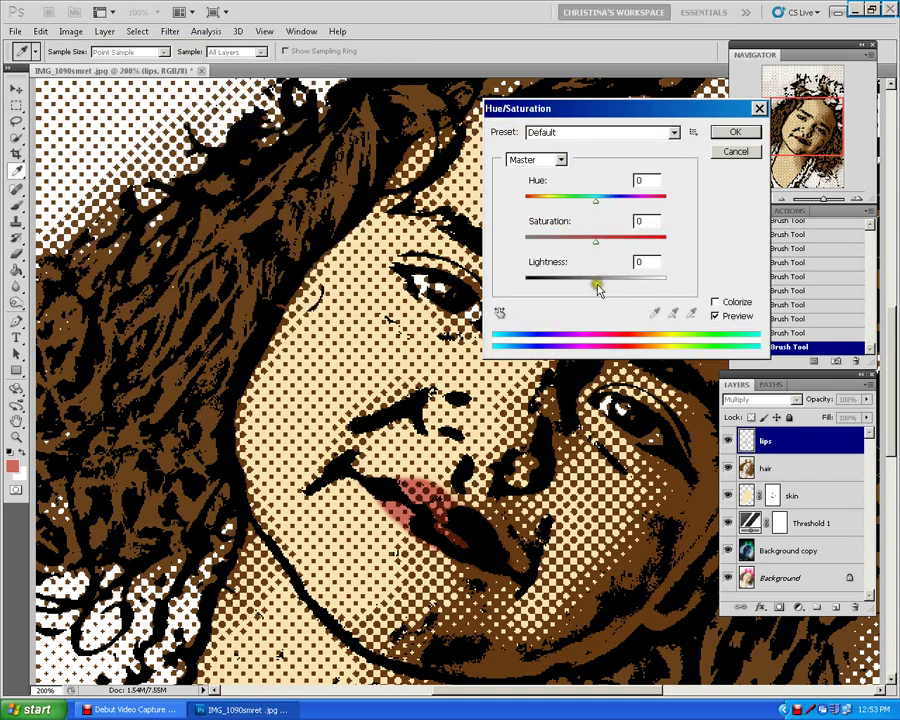
pyautogui.moveTo(597, 287); pyautogui.dragTo(606, 289)
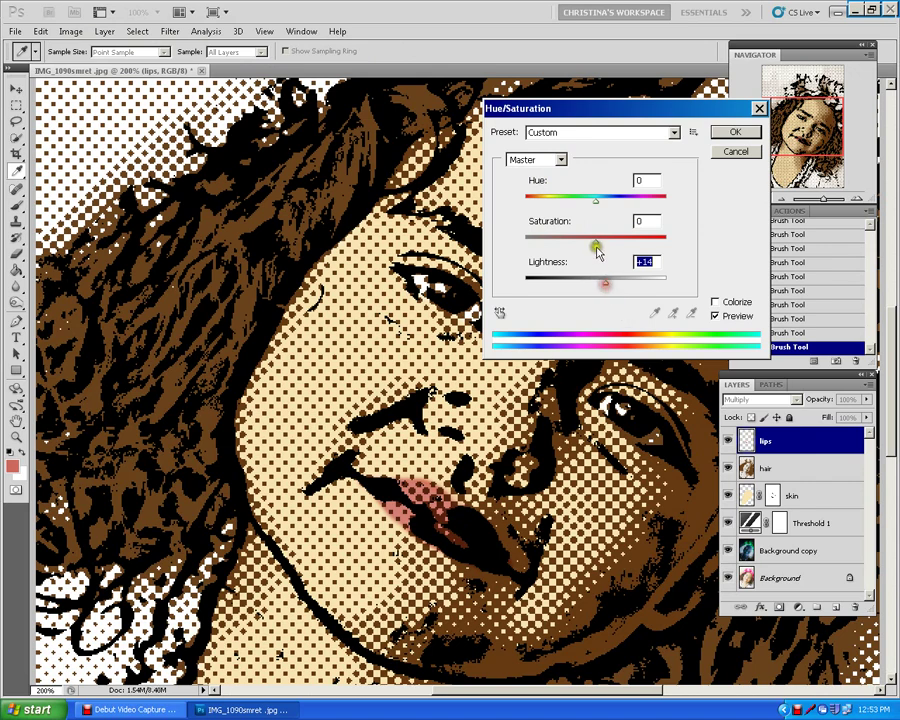
pyautogui.moveTo(596, 242); pyautogui.dragTo(610, 245)
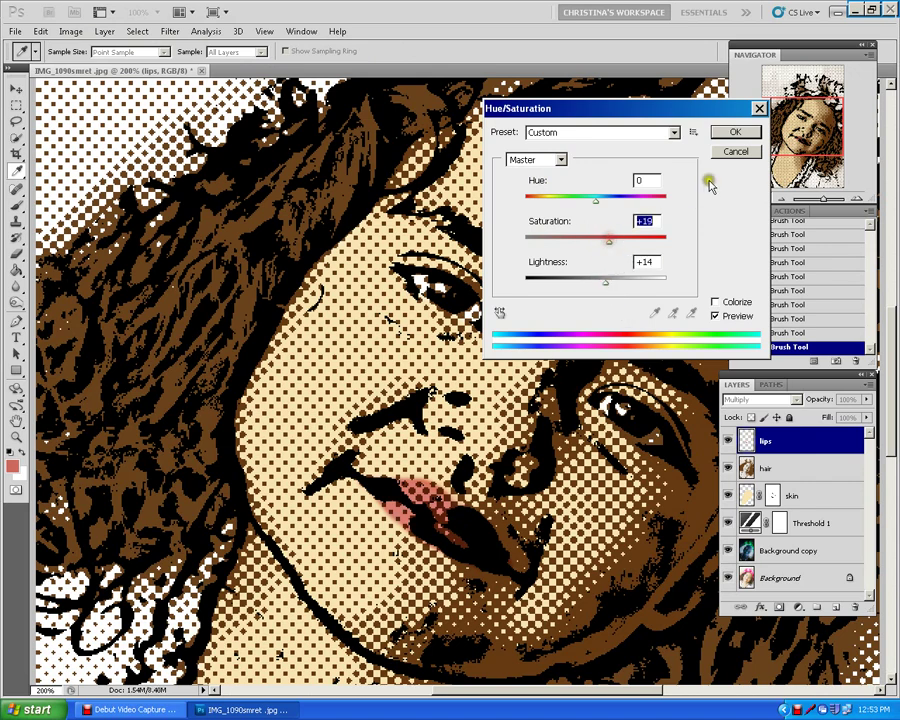
pyautogui.click(735, 133)
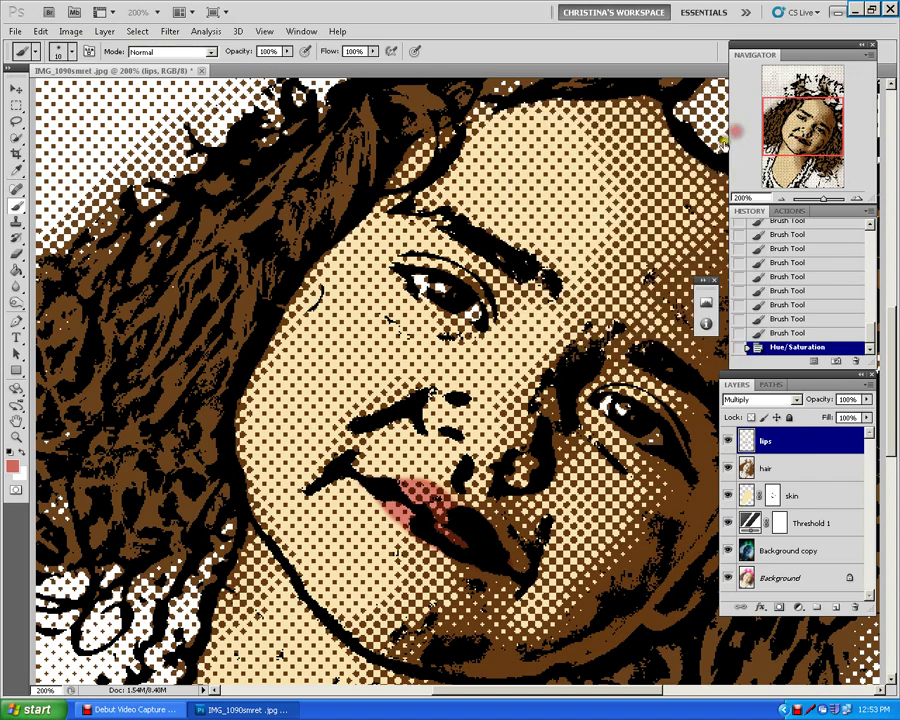
# Step: Add a layer mask to the hair layer
pyautogui.click(728, 467)
pyautogui.click(728, 467)
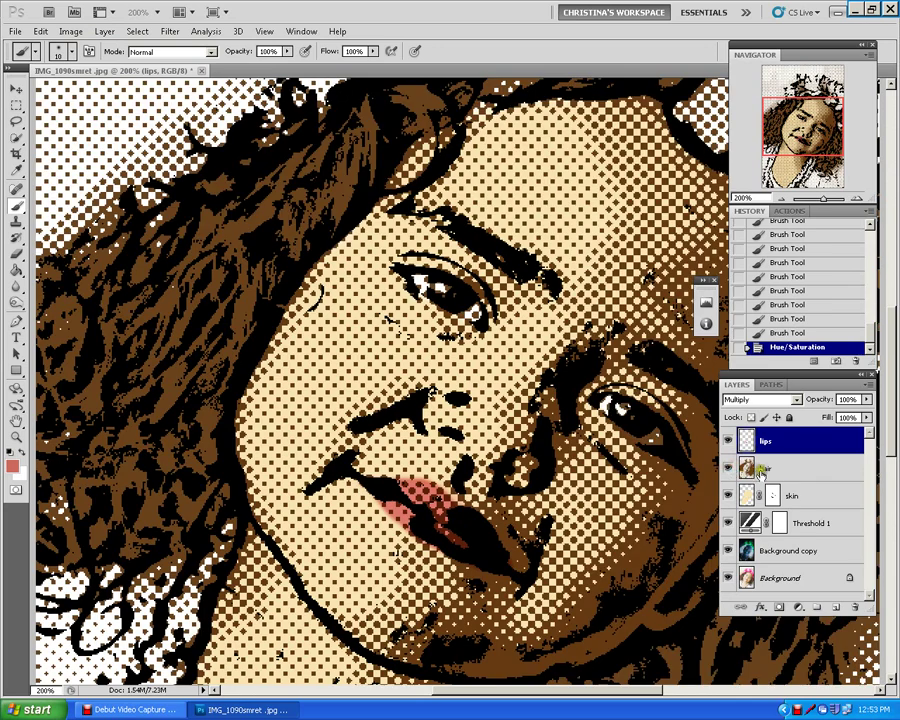
pyautogui.click(755, 467)
pyautogui.click(783, 607)
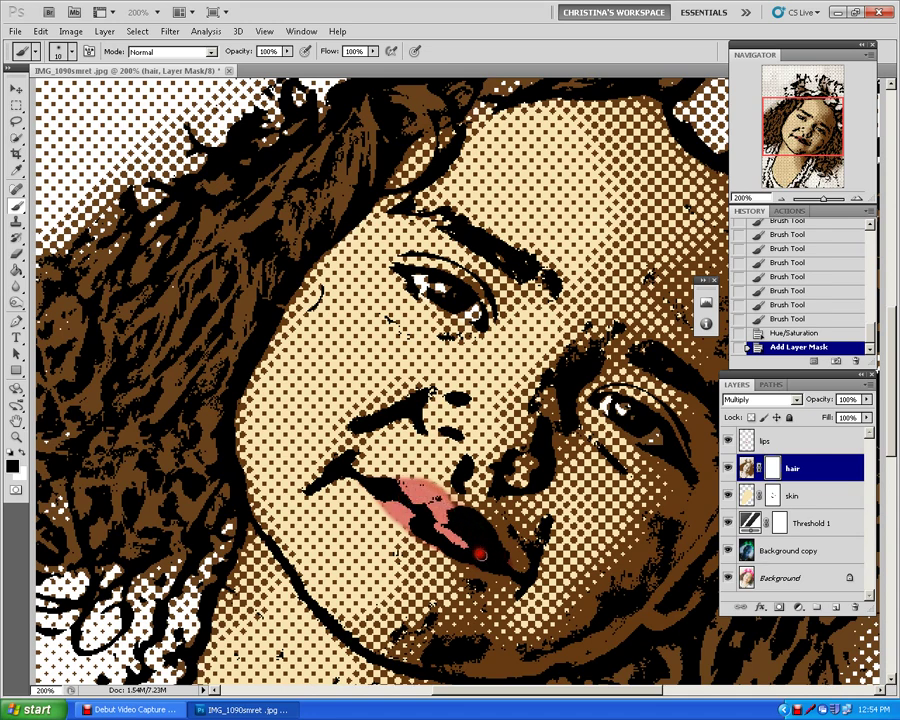
# Step: Paint on the hair mask to clear the brown dots from both eyes' whites
pyautogui.click(624, 408)
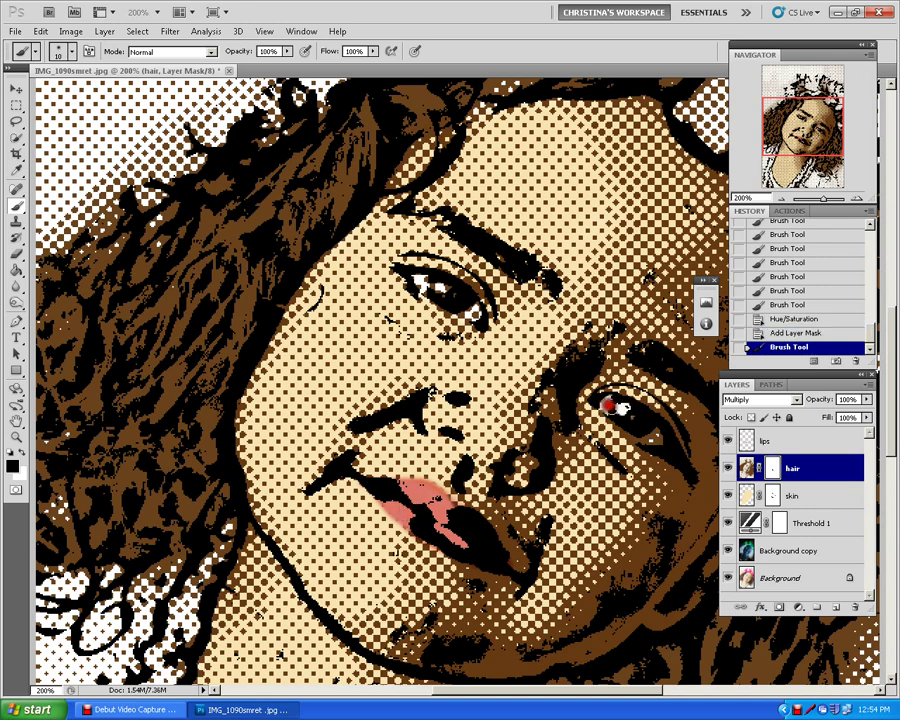
pyautogui.moveTo(642, 434); pyautogui.dragTo(651, 437)
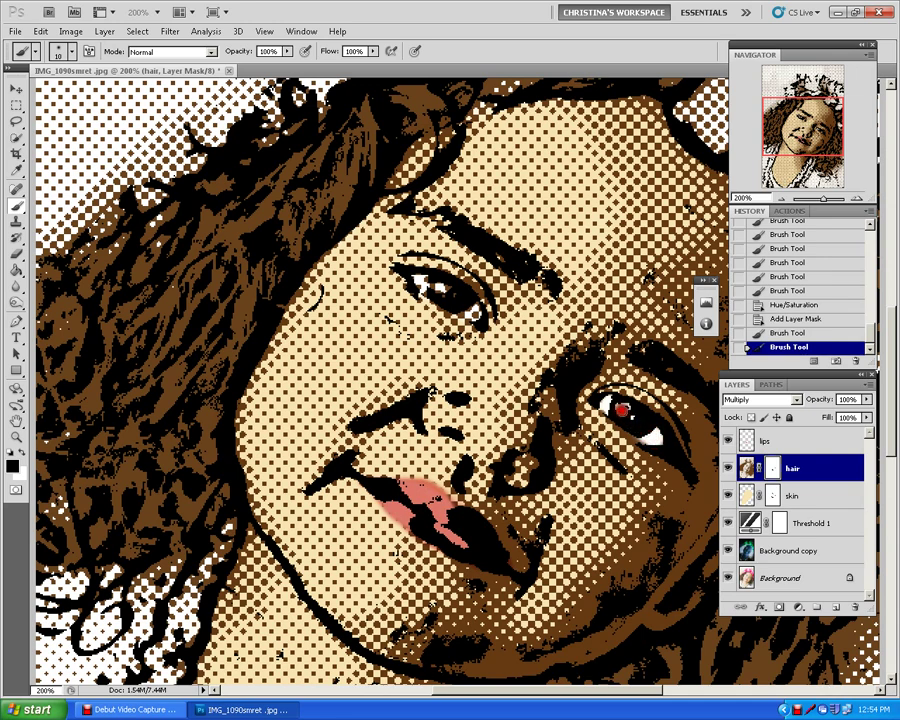
pyautogui.click(430, 283)
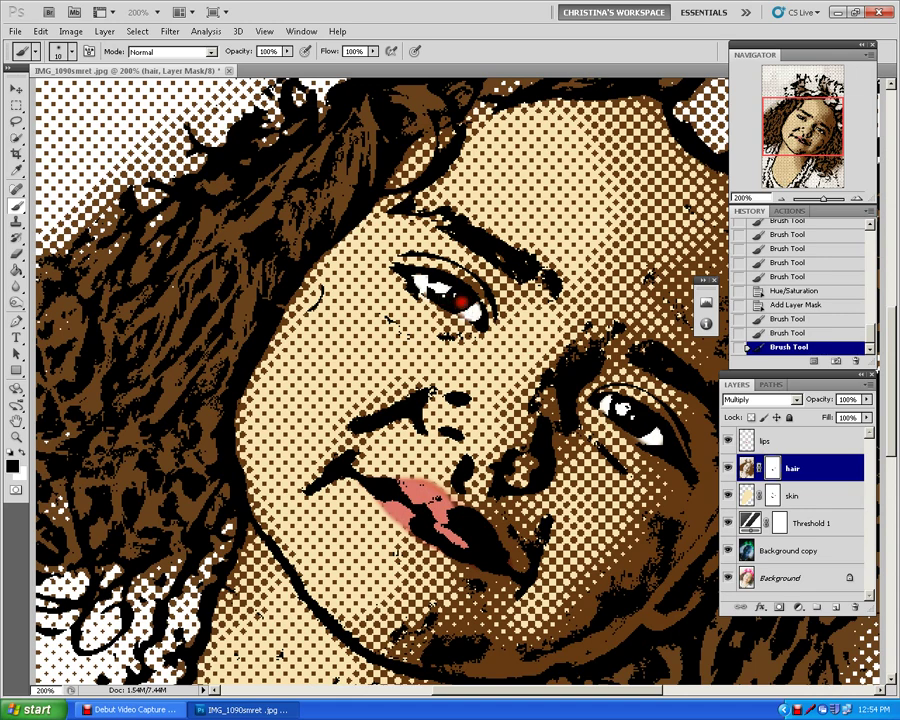
pyautogui.click(465, 307)
pyautogui.click(470, 312)
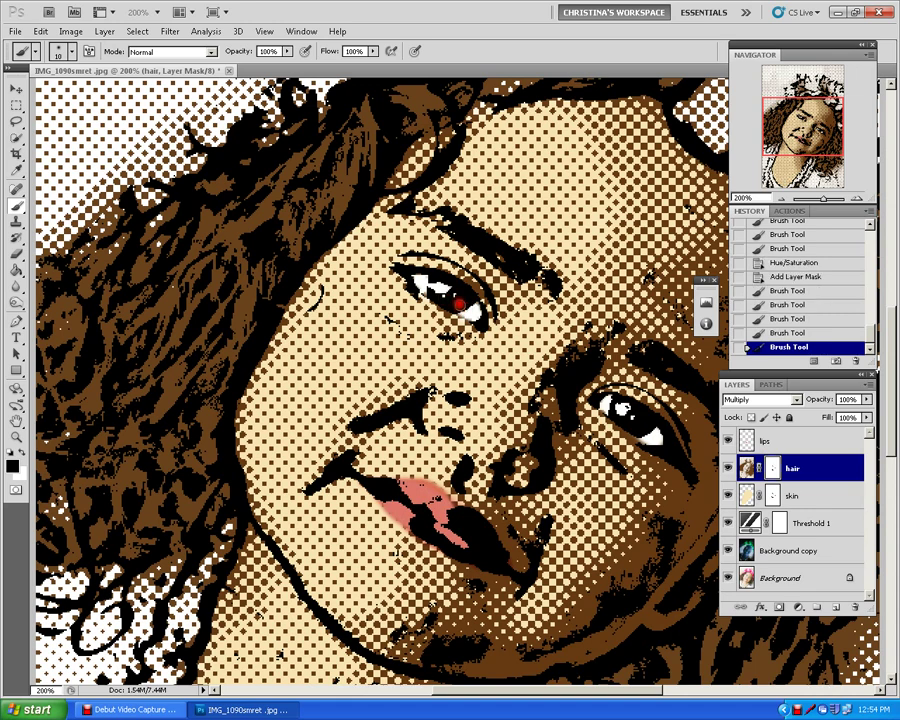
pyautogui.click(472, 308)
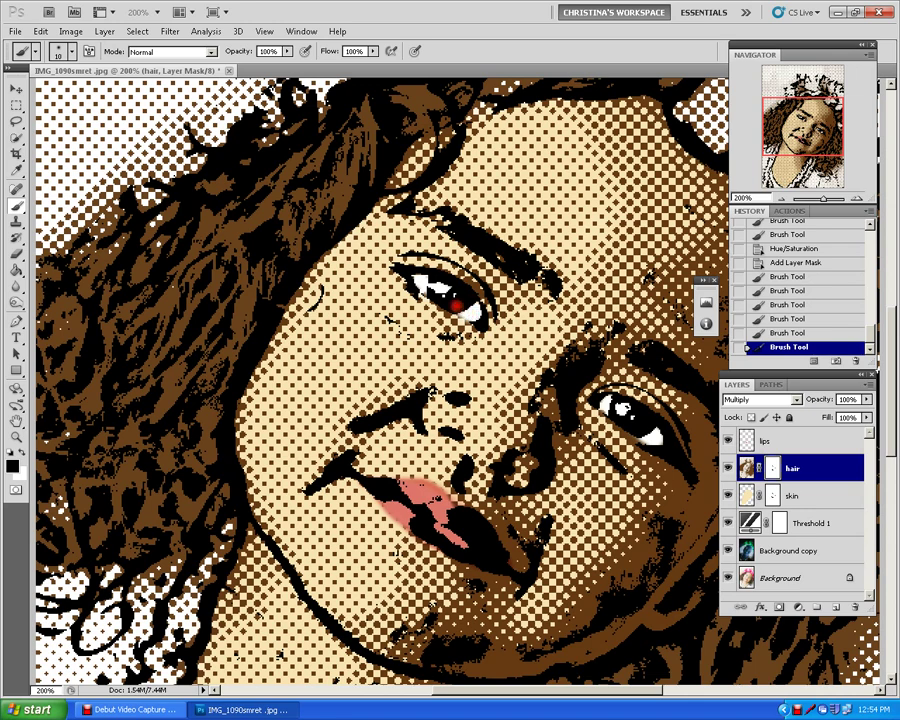
pyautogui.click(440, 298)
pyautogui.click(442, 282)
pyautogui.click(427, 284)
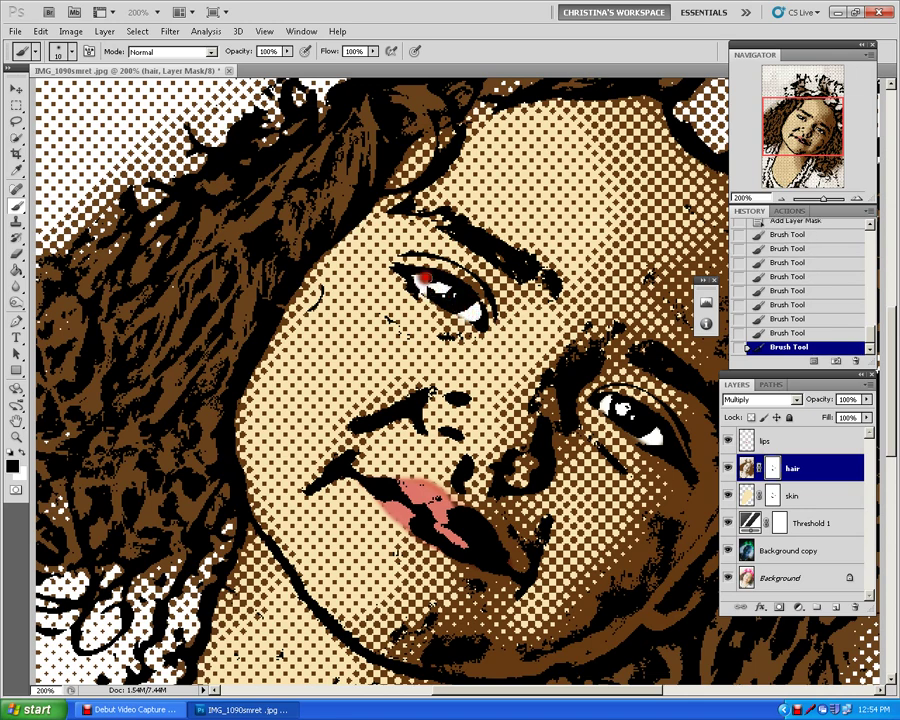
pyautogui.click(430, 294)
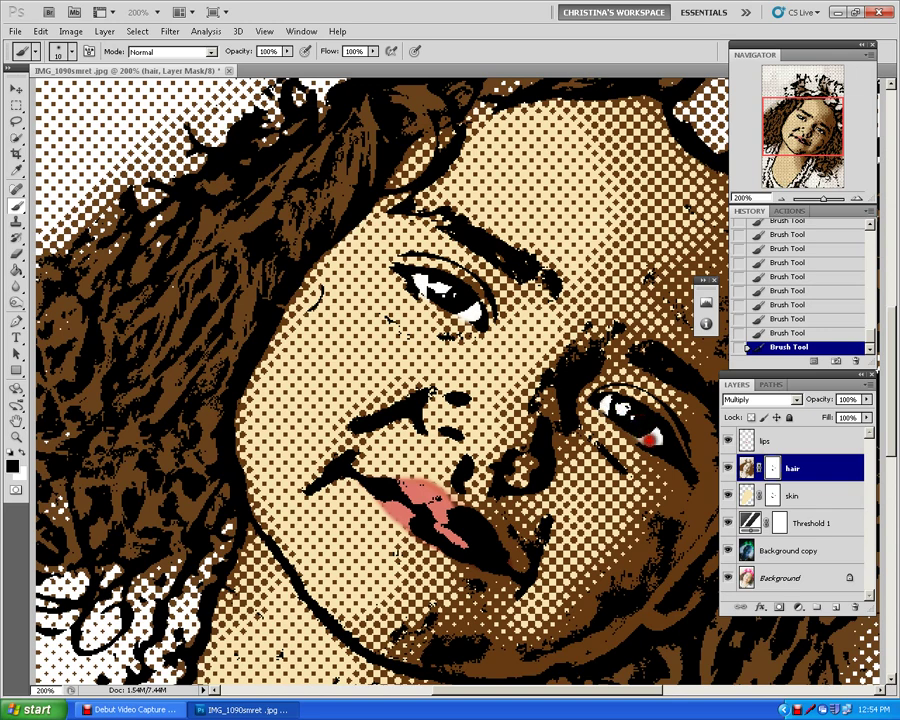
pyautogui.moveTo(638, 432); pyautogui.dragTo(660, 438)
pyautogui.hotkey('ctrl', '+')
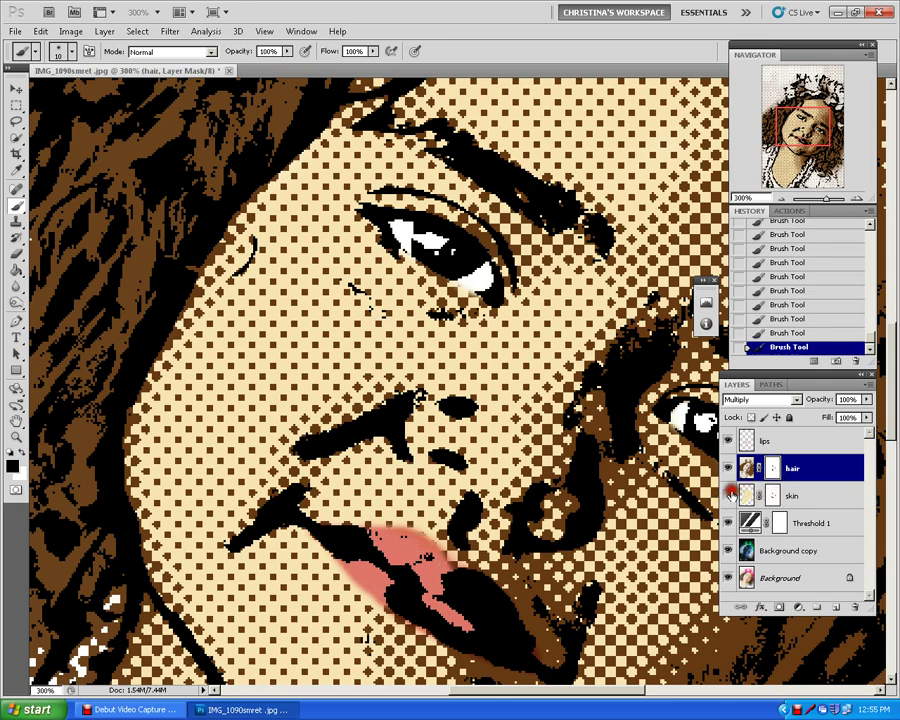
pyautogui.click(729, 494)
pyautogui.click(729, 494)
pyautogui.click(772, 495)
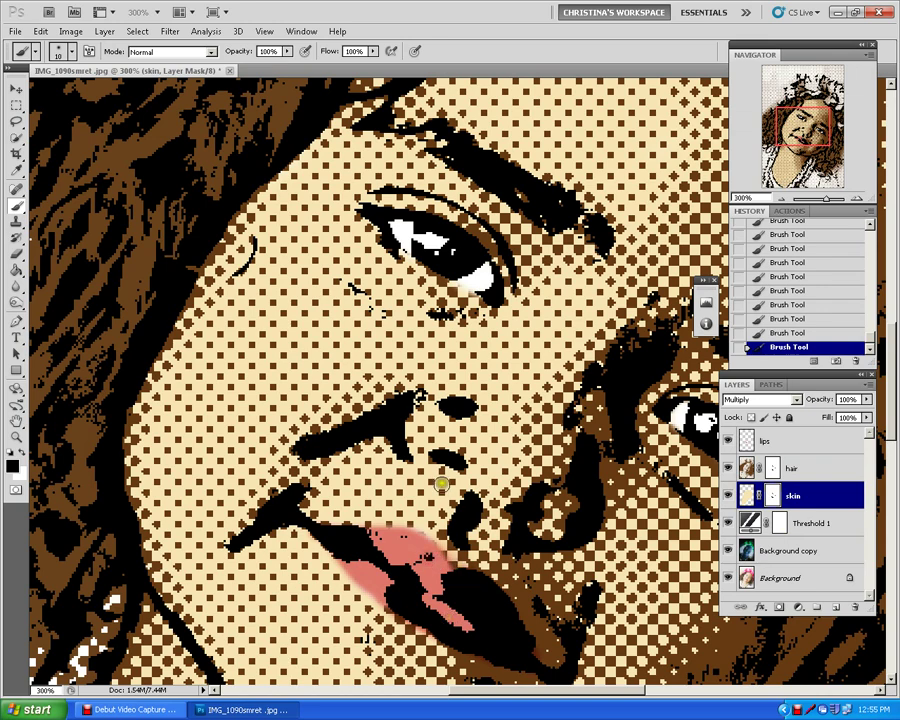
pyautogui.hotkey('ctrl', '-')
pyautogui.hotkey('ctrl', '-')
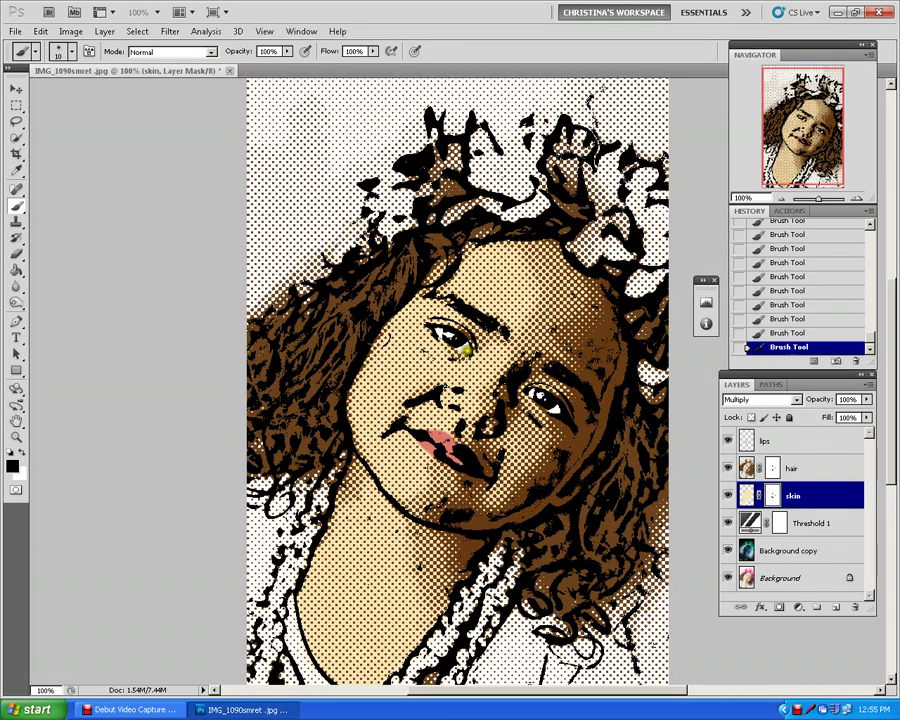
pyautogui.click(814, 440)
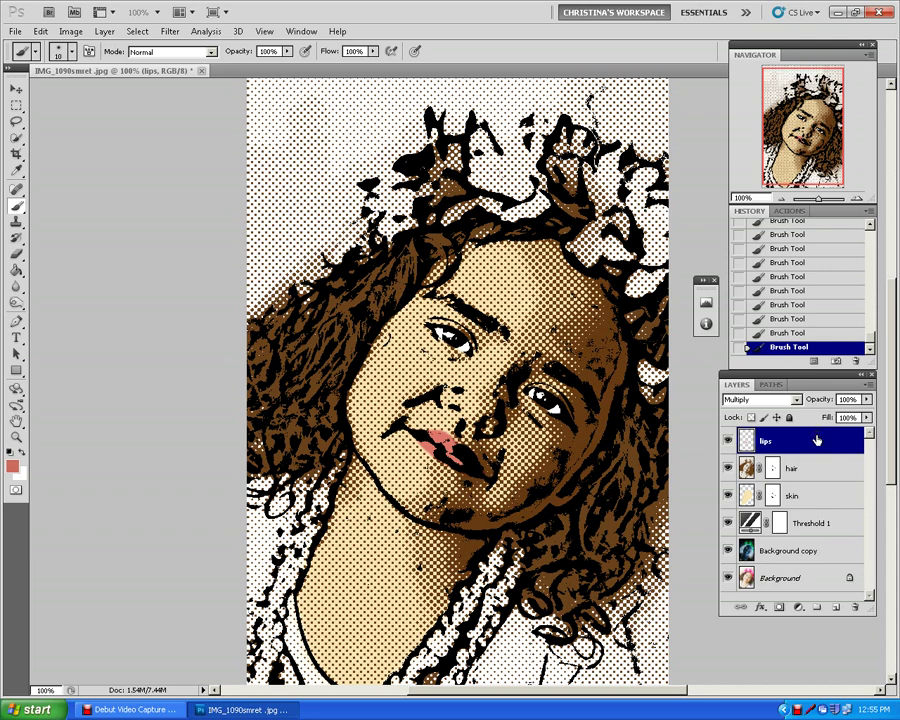
# Step: Add a new layer named 'whites of eyes' blending in Overlay
pyautogui.click(838, 607)
pyautogui.doubleClick(779, 441)
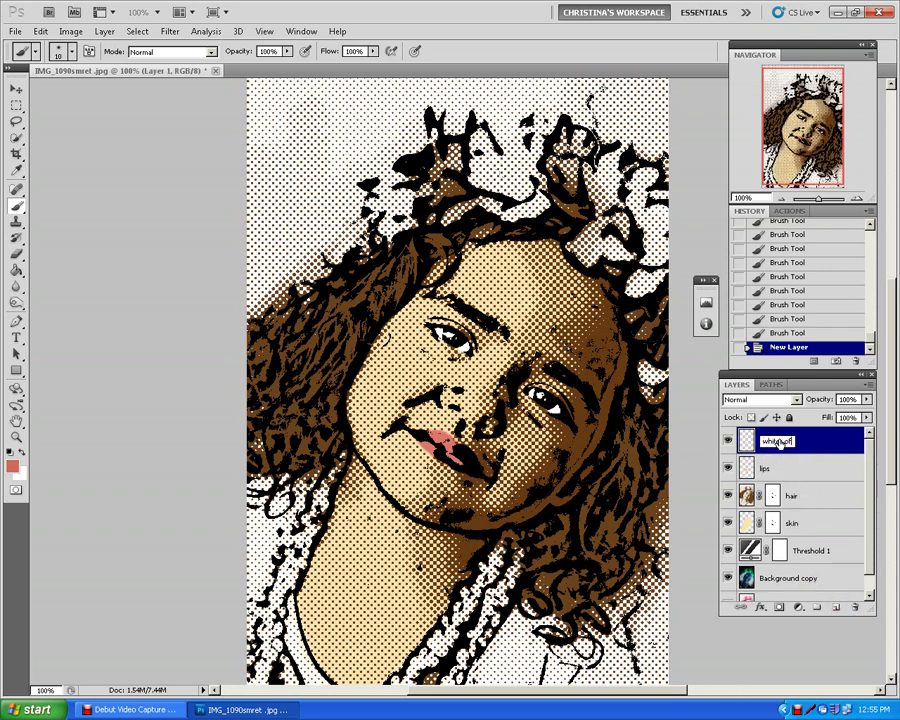
pyautogui.write('whites of eye')
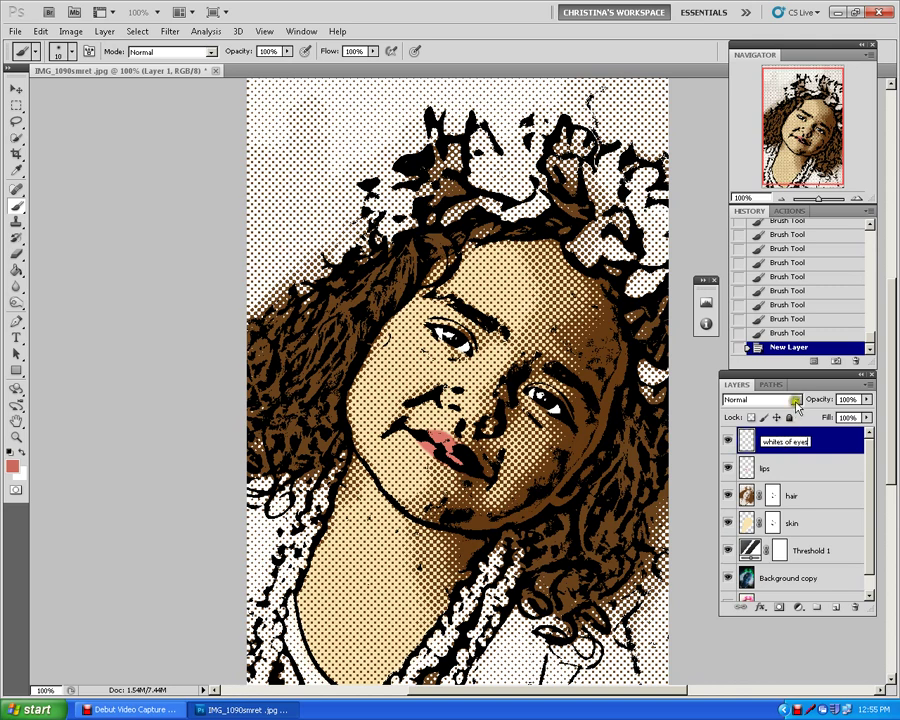
pyautogui.write('s')
pyautogui.press('Return')
pyautogui.click(792, 400)
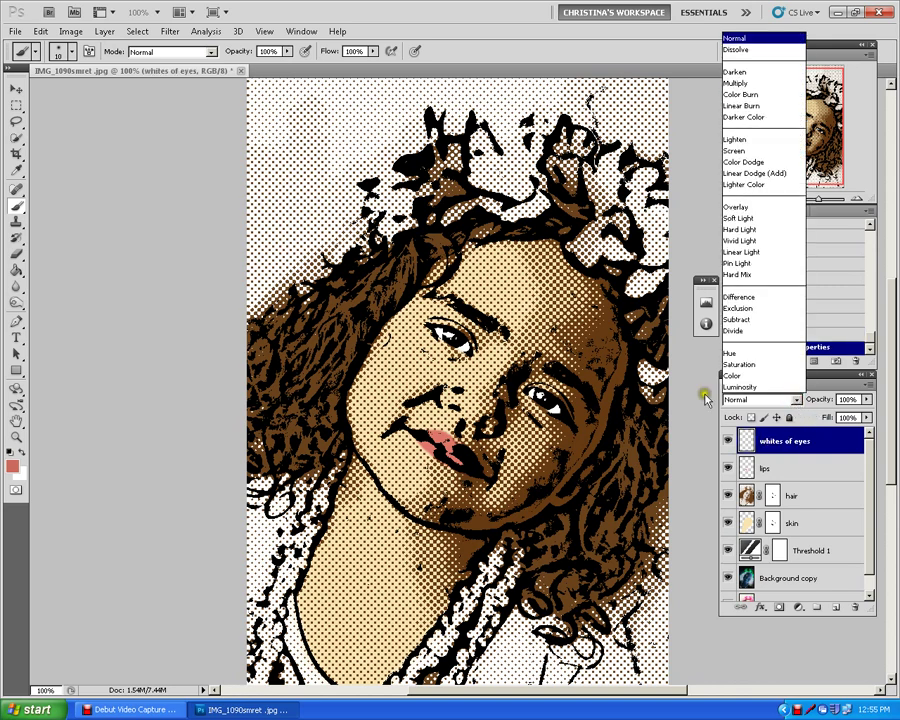
pyautogui.click(735, 207)
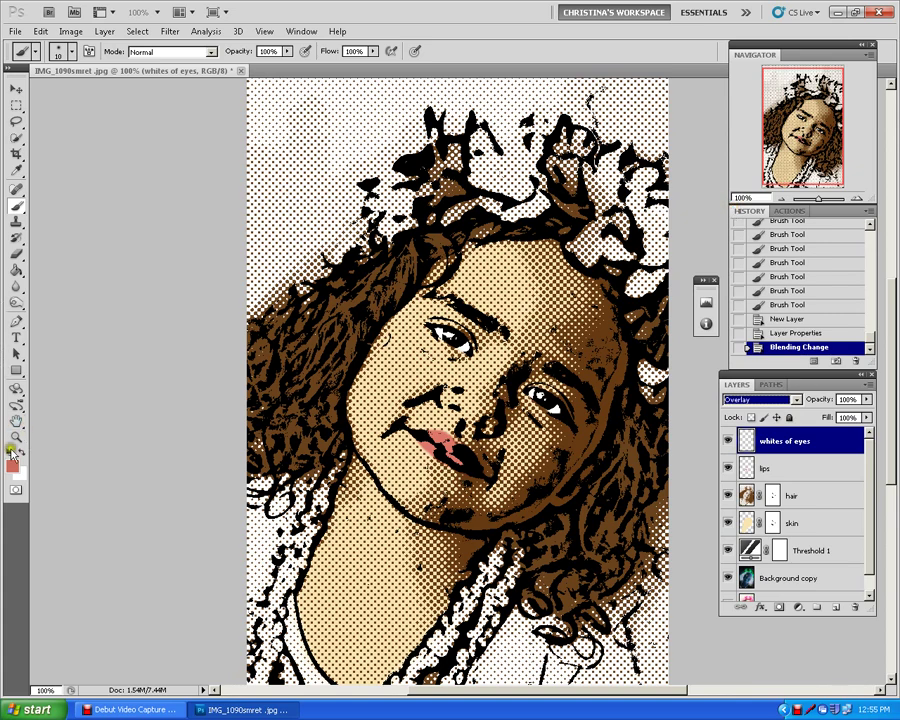
# Step: Brush white over the whites of the left and right eyes
pyautogui.press('d')
pyautogui.press('x')
pyautogui.hotkey('ctrl', '+')
pyautogui.hotkey('ctrl', '+')
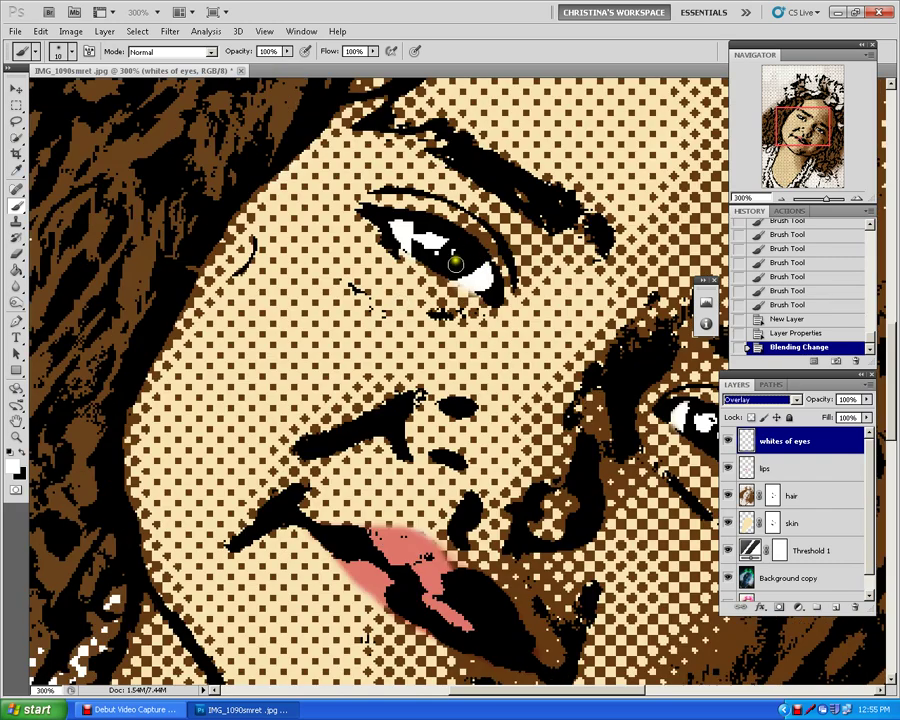
pyautogui.moveTo(530, 281)
pyautogui.mouseDown()
pyautogui.moveTo(469, 280)
pyautogui.moveTo(476, 285)
pyautogui.moveTo(470, 273)
pyautogui.moveTo(484, 273)
pyautogui.moveTo(394, 233)
pyautogui.moveTo(410, 243)
pyautogui.moveTo(404, 236)
pyautogui.mouseUp()
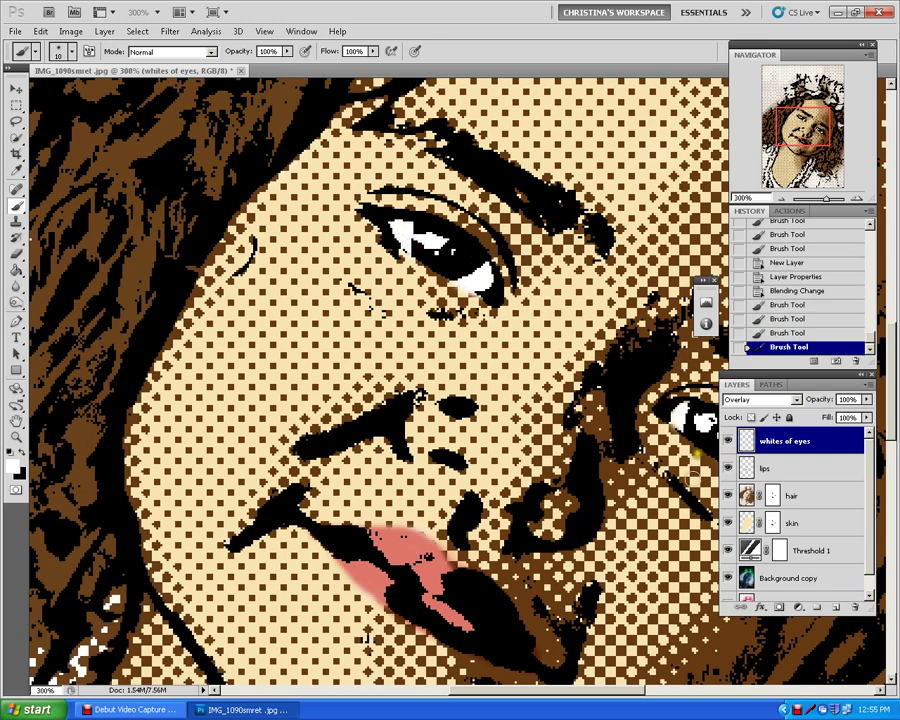
pyautogui.moveTo(554, 690); pyautogui.dragTo(632, 668)
pyautogui.click(524, 418)
pyautogui.click(526, 416)
pyautogui.click(528, 418)
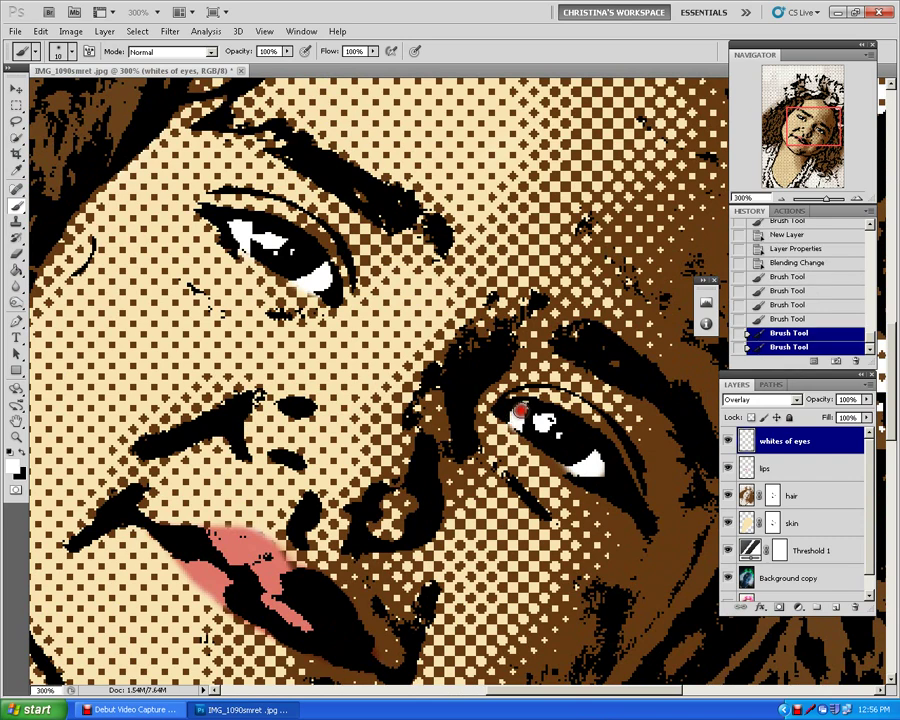
pyautogui.click(597, 466)
pyautogui.click(595, 468)
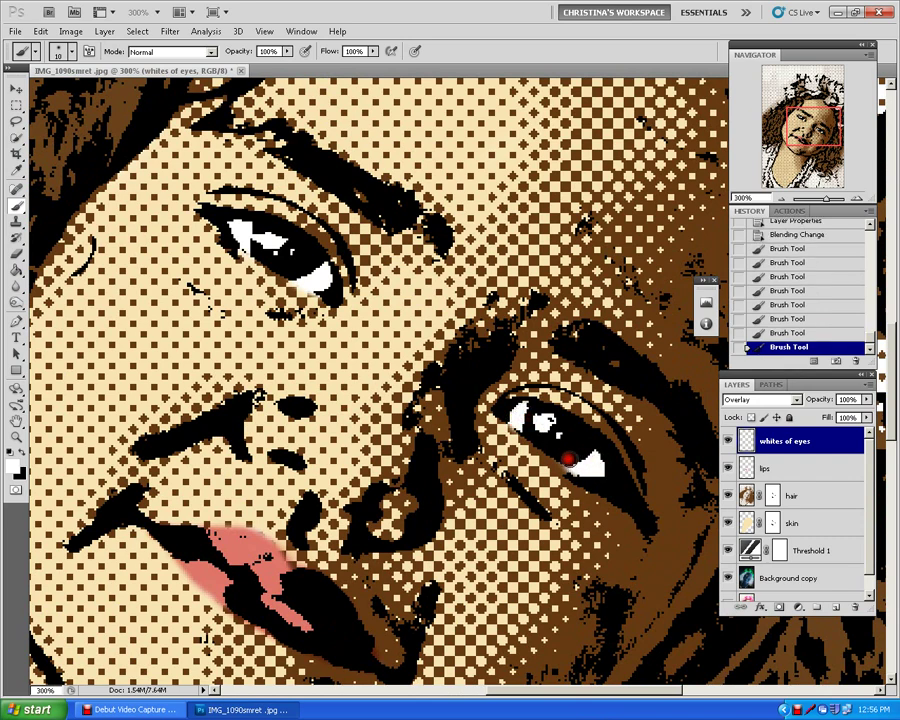
pyautogui.moveTo(580, 465); pyautogui.dragTo(595, 468)
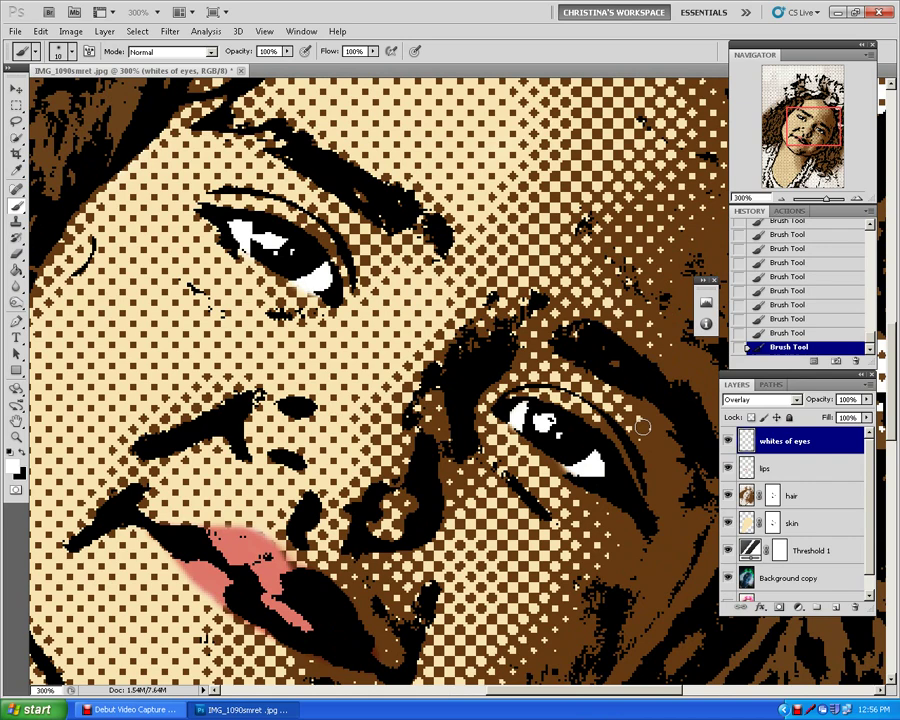
# Step: Reselect the whites of eyes layer and add a new layer above it
pyautogui.rightClick(805, 515)
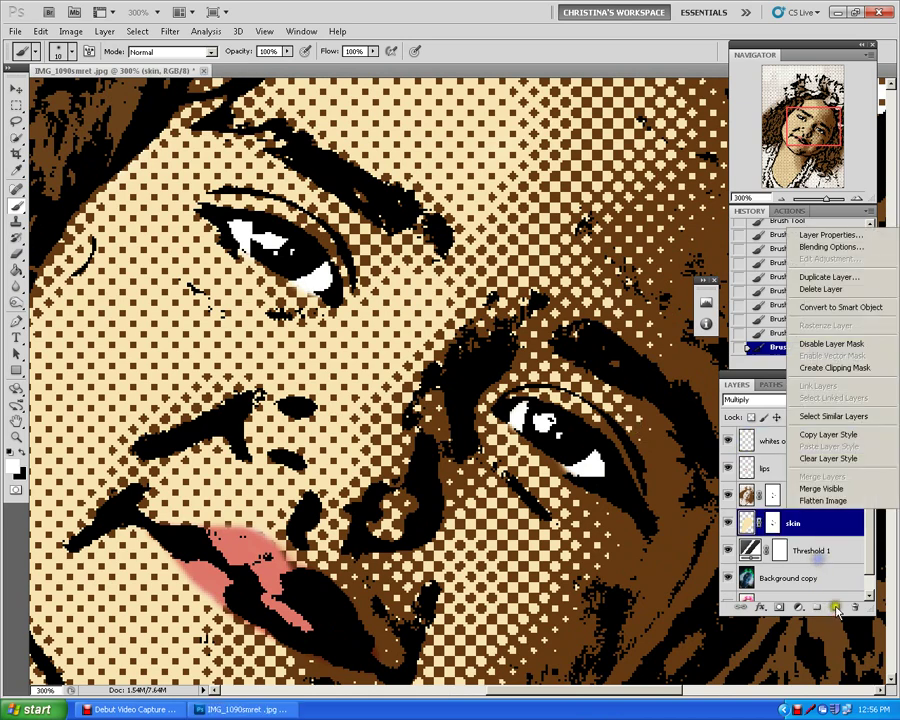
pyautogui.click(833, 608)
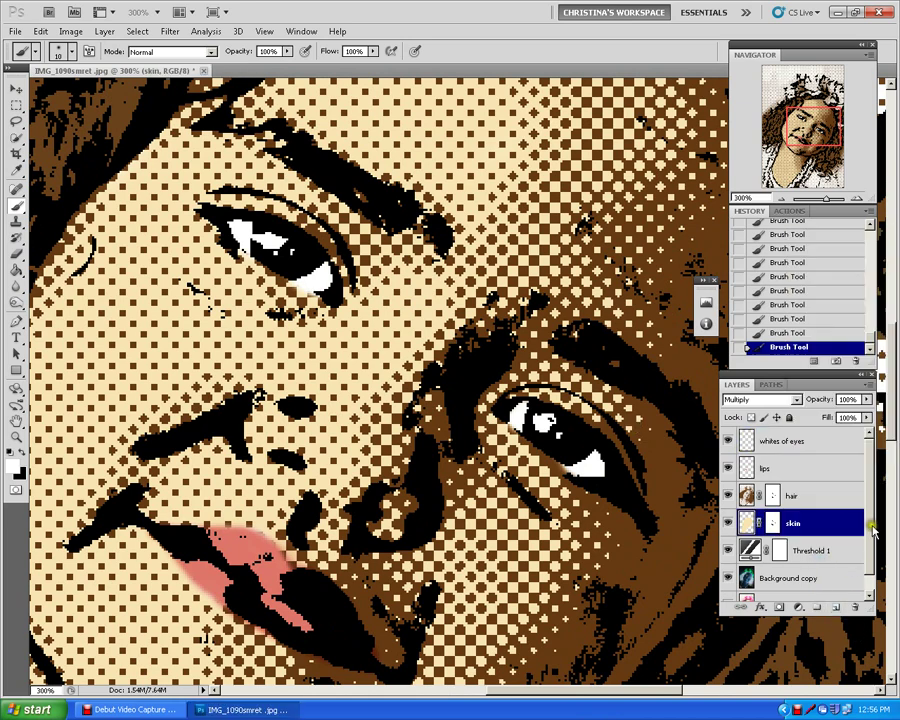
pyautogui.click(830, 441)
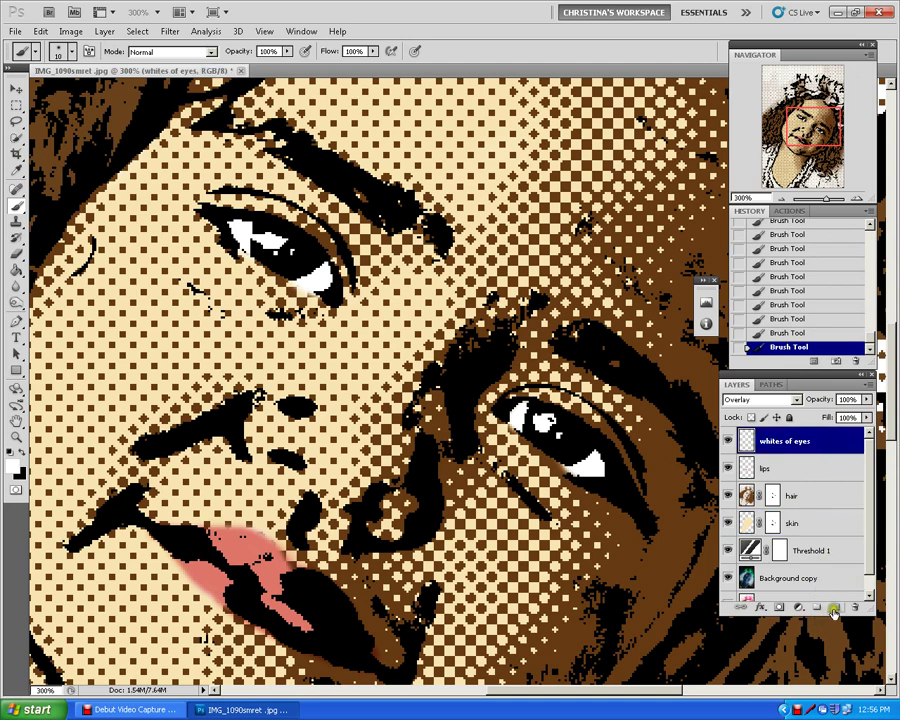
pyautogui.click(835, 608)
# Step: Pick a bright green painting colour and set the eye color layer to Multiply
pyautogui.doubleClick(773, 441)
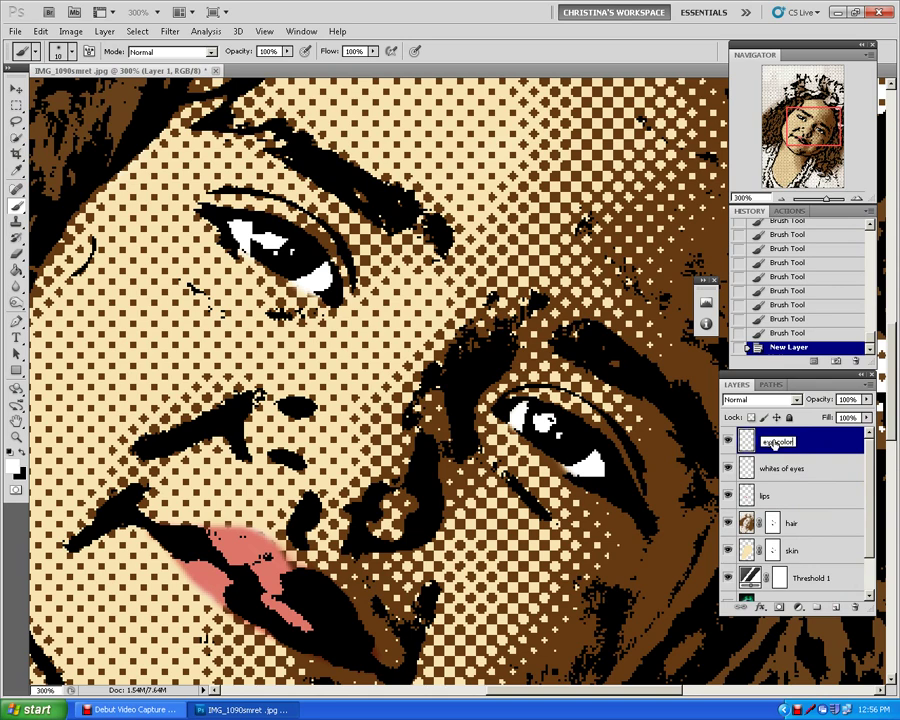
pyautogui.click(9, 463)
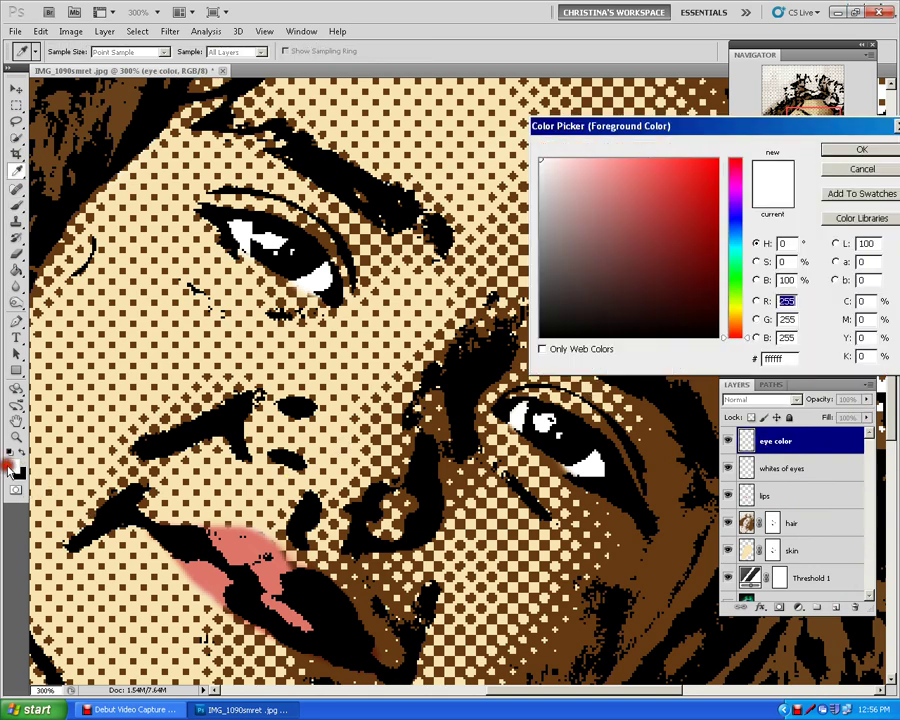
pyautogui.click(735, 278)
pyautogui.click(703, 201)
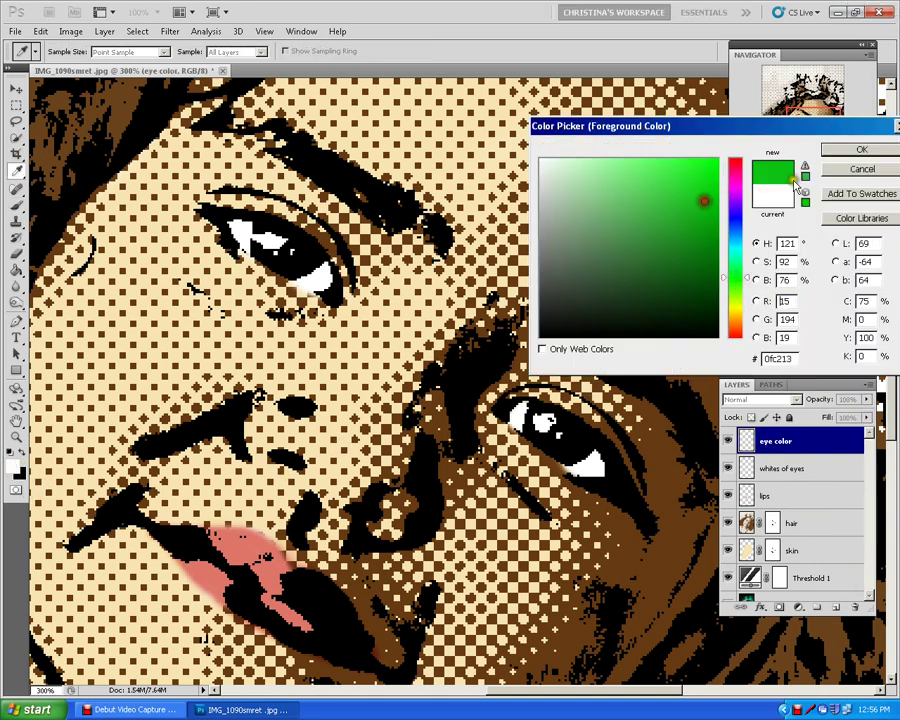
pyautogui.click(861, 149)
pyautogui.click(796, 400)
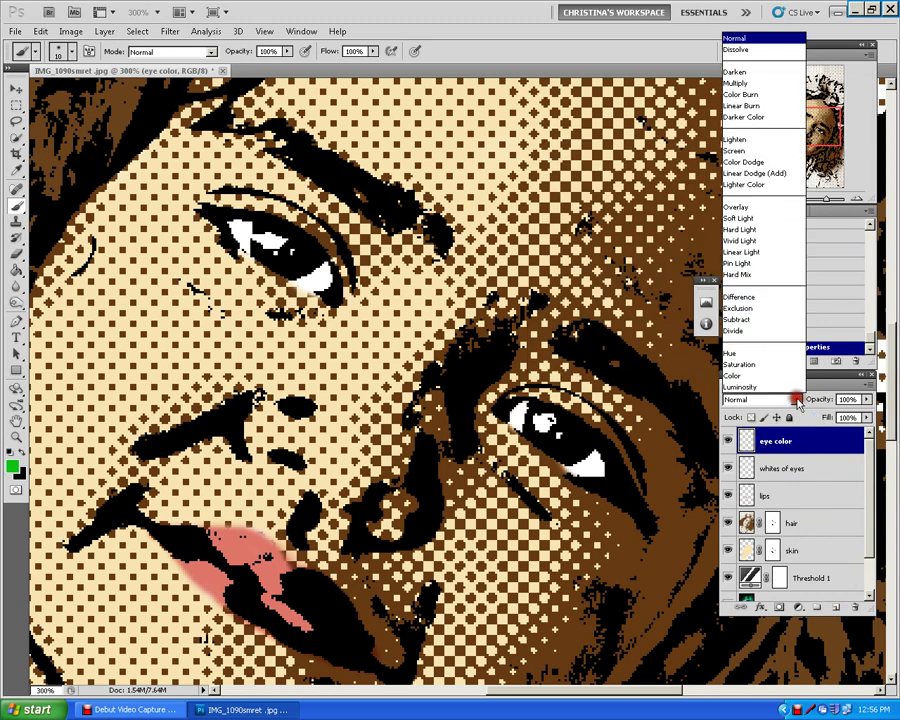
pyautogui.click(750, 87)
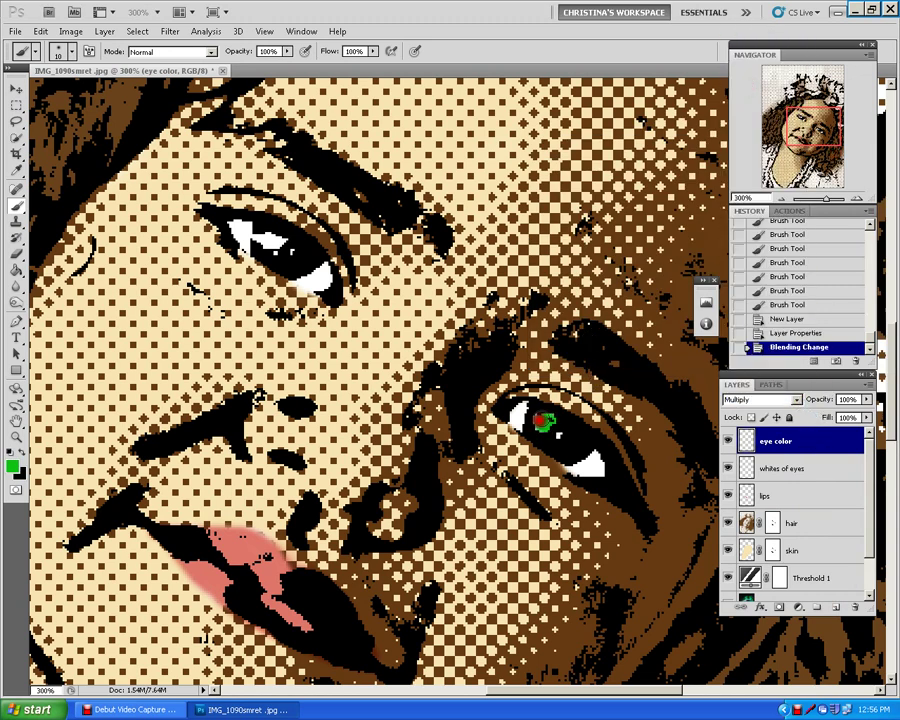
# Step: Dab green over the right and left irises
pyautogui.click(548, 425)
pyautogui.click(551, 428)
pyautogui.click(545, 431)
pyautogui.click(554, 432)
pyautogui.click(549, 434)
pyautogui.click(558, 436)
pyautogui.click(556, 439)
pyautogui.click(557, 437)
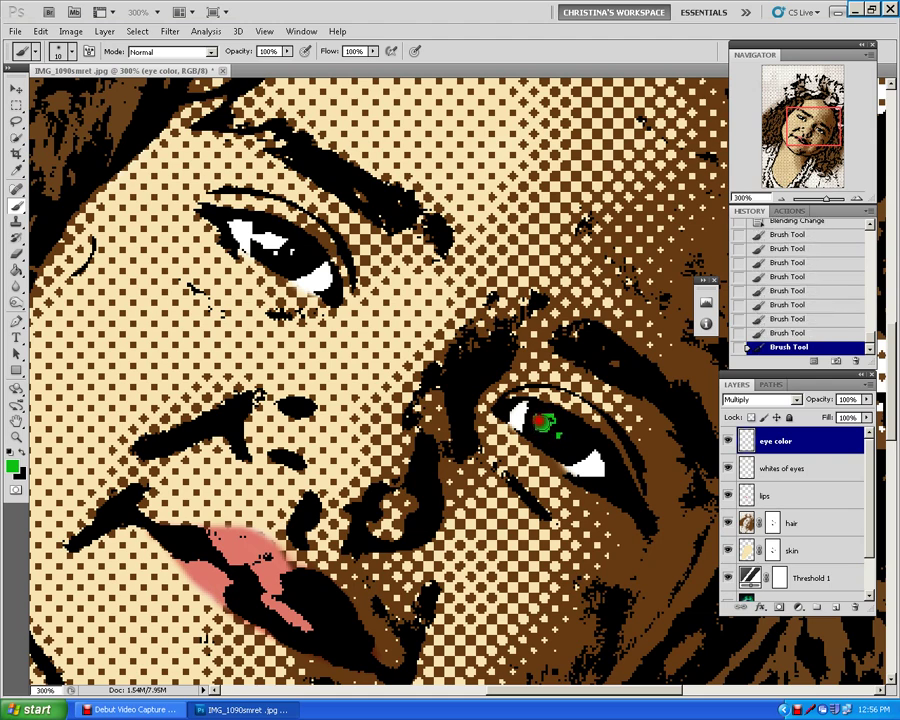
pyautogui.click(540, 421)
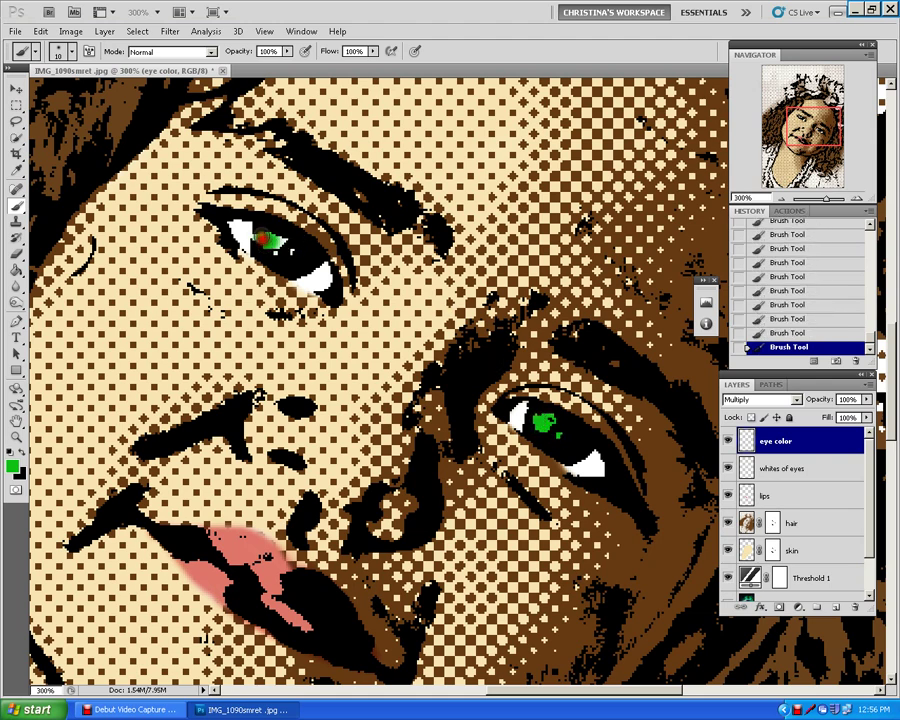
pyautogui.click(266, 239)
pyautogui.click(283, 244)
pyautogui.click(270, 240)
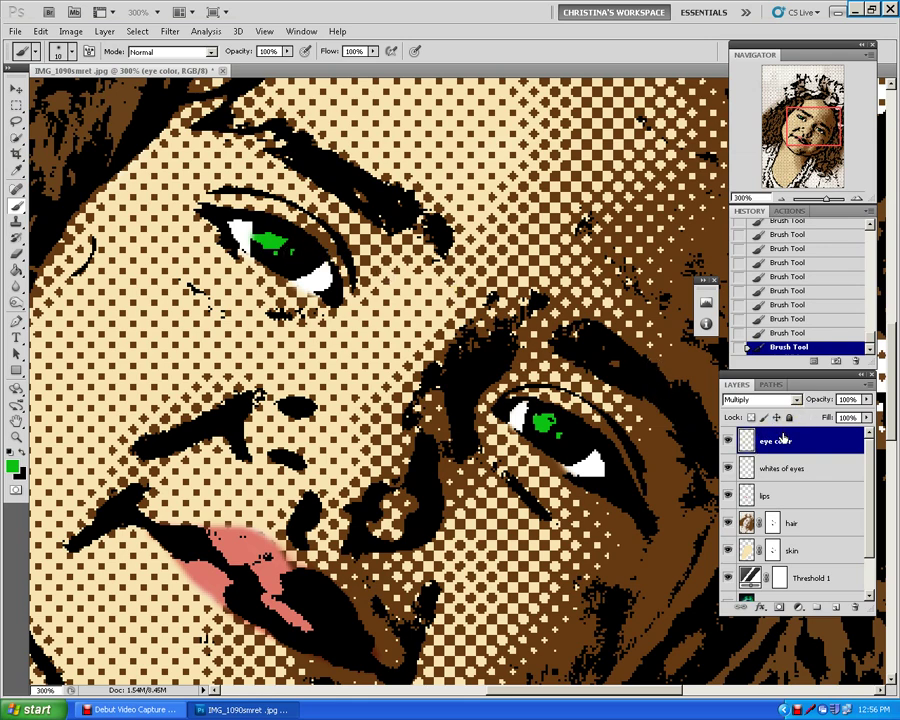
# Step: Intensify the green irises with Hue/Saturation: saturation +42 and hue about +8
pyautogui.click(70, 31)
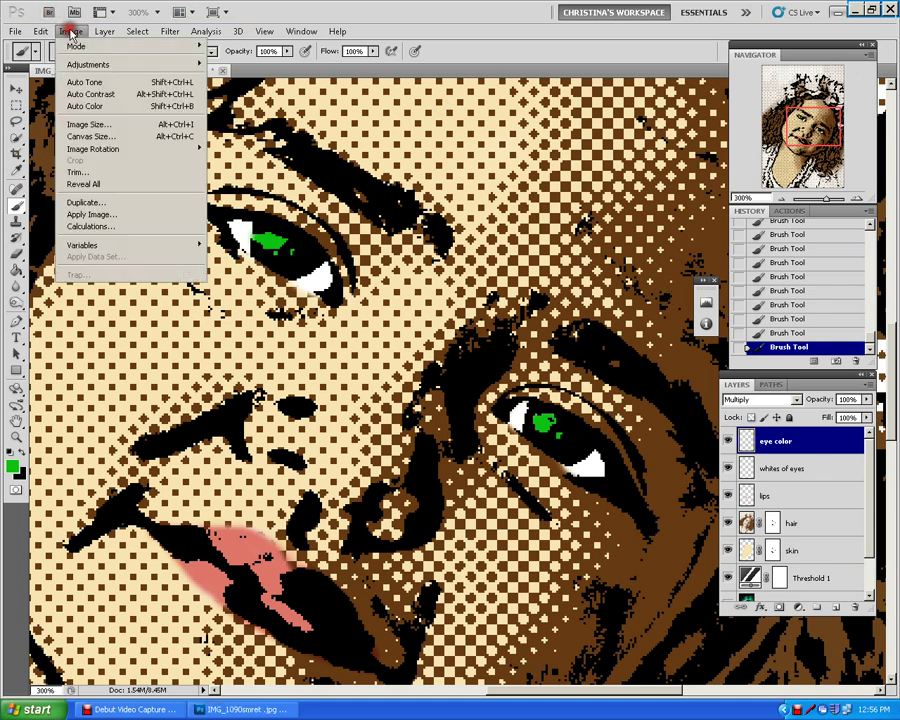
pyautogui.moveTo(75, 65)
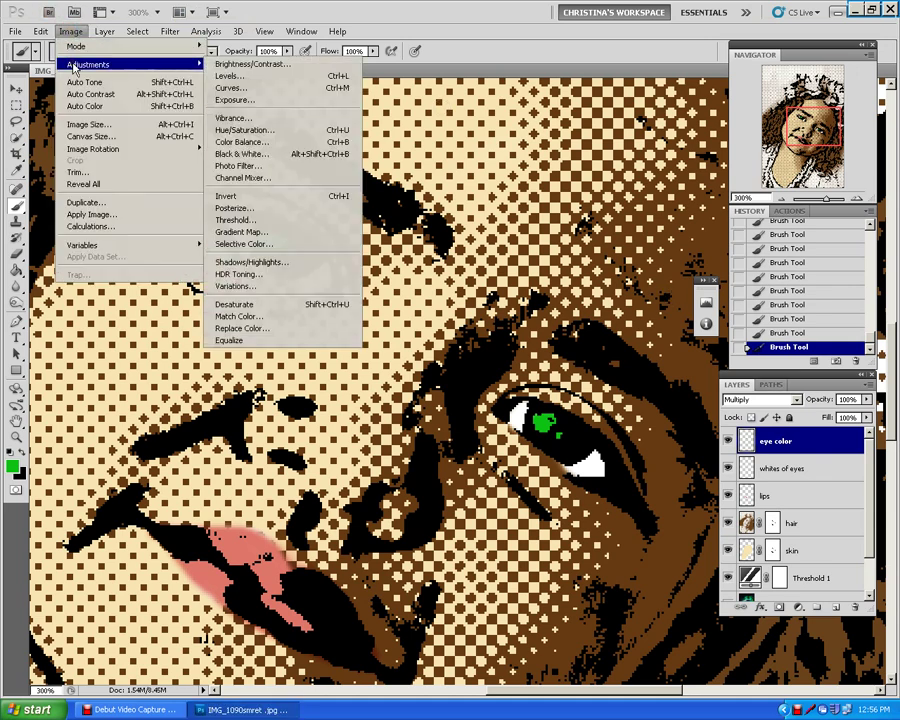
pyautogui.click(275, 129)
pyautogui.moveTo(595, 241); pyautogui.dragTo(602, 200)
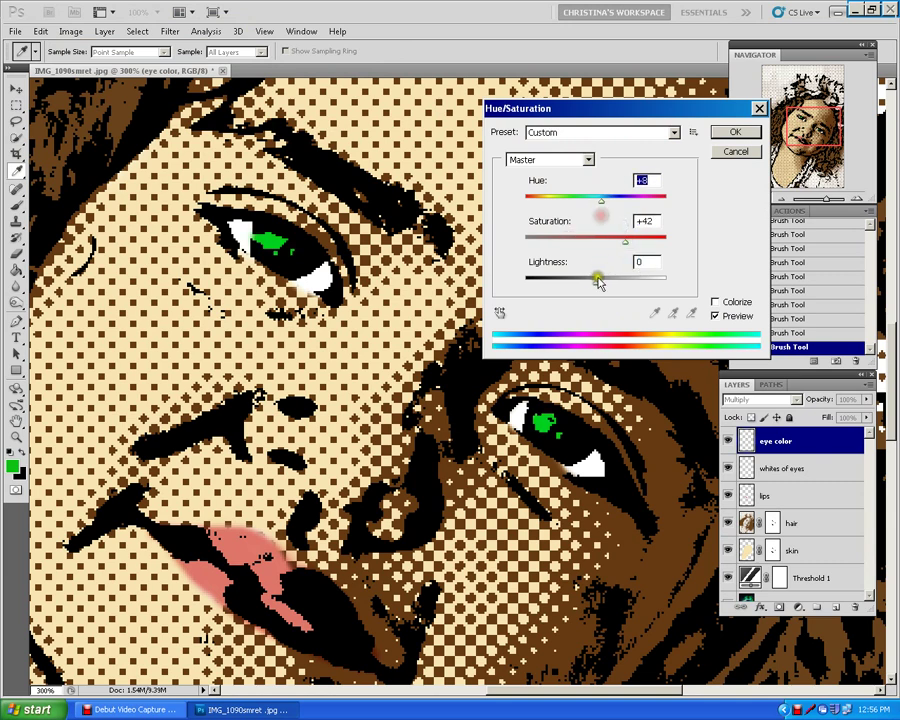
pyautogui.moveTo(596, 281); pyautogui.dragTo(613, 286)
pyautogui.click(731, 135)
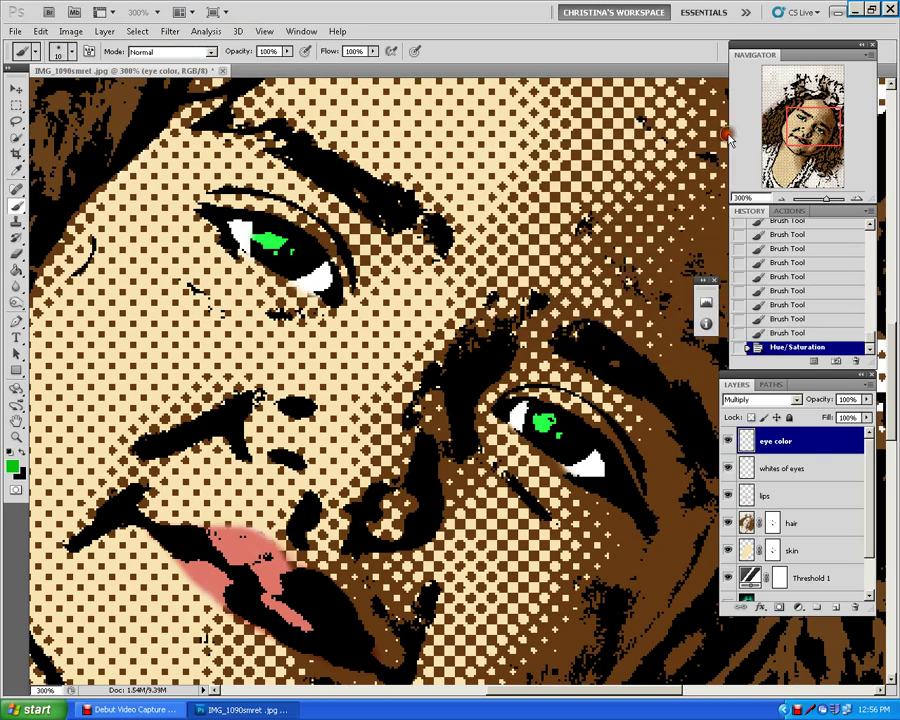
pyautogui.hotkey('ctrl', '-')
pyautogui.hotkey('ctrl', '-')
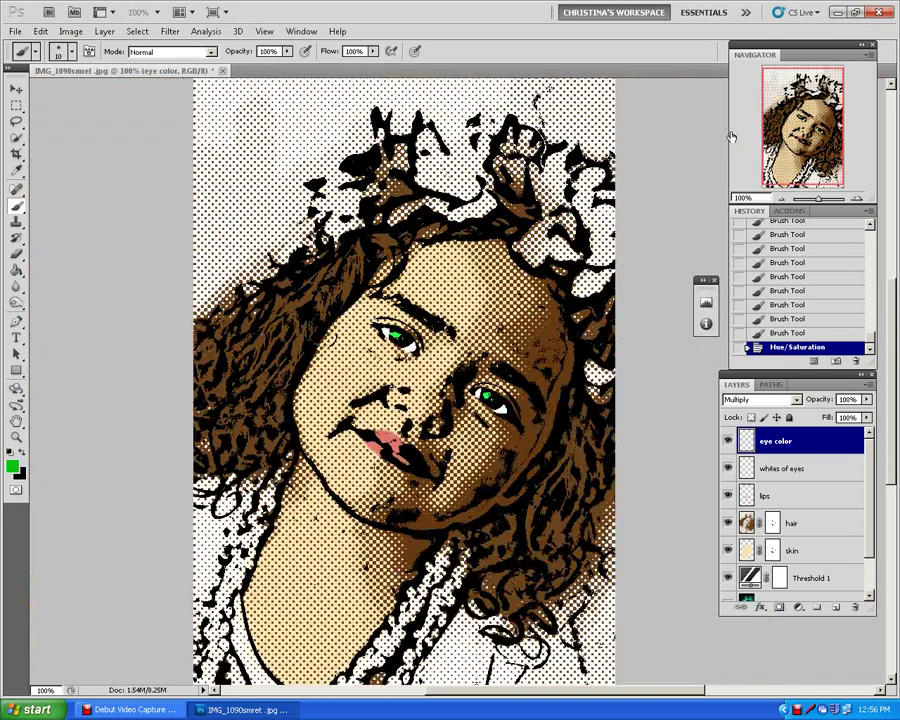
pyautogui.hotkey('ctrl', '+')
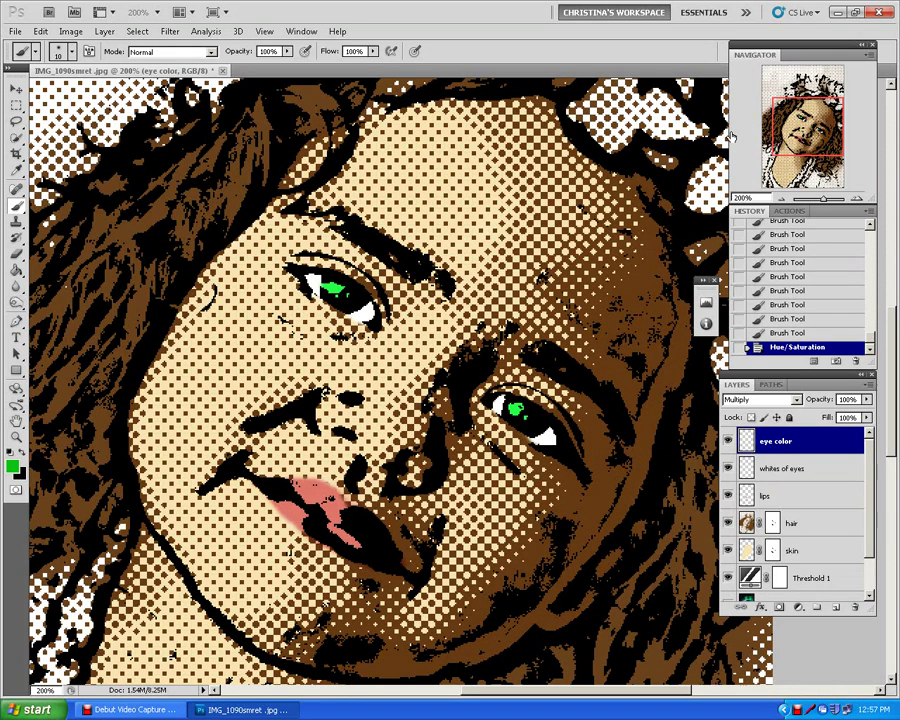
# Step: Zoom back out and target the hair layer's mask for painting
pyautogui.hotkey('ctrl', '-')
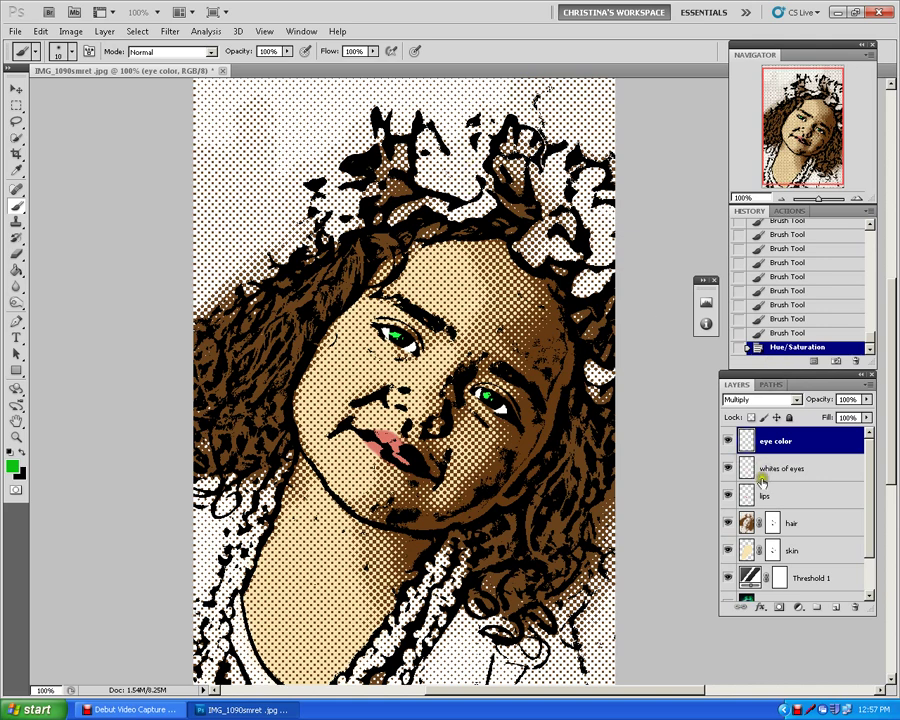
pyautogui.click(773, 523)
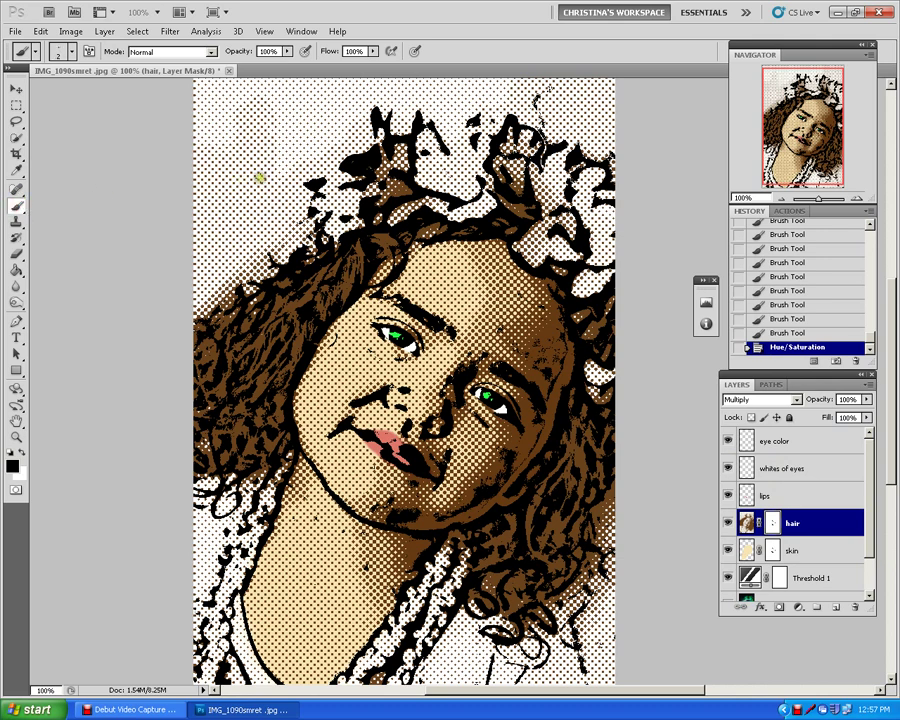
# Step: Paint the hair mask over the top-left background and along the top hair edge, resizing the brush
pyautogui.press(']')
pyautogui.press(']')
pyautogui.press(']')
pyautogui.press(']')
pyautogui.press(']')
pyautogui.press(']')
pyautogui.press(']')
pyautogui.press(']')
pyautogui.press(']')
pyautogui.press(']')
pyautogui.press(']')
pyautogui.press(']')
pyautogui.moveTo(262, 146)
pyautogui.mouseDown()
pyautogui.moveTo(279, 118)
pyautogui.moveTo(265, 126)
pyautogui.moveTo(214, 111)
pyautogui.moveTo(247, 75)
pyautogui.moveTo(272, 85)
pyautogui.moveTo(258, 110)
pyautogui.moveTo(279, 108)
pyautogui.moveTo(280, 129)
pyautogui.moveTo(301, 149)
pyautogui.moveTo(240, 203)
pyautogui.moveTo(196, 209)
pyautogui.moveTo(183, 229)
pyautogui.moveTo(229, 230)
pyautogui.moveTo(240, 214)
pyautogui.moveTo(262, 213)
pyautogui.moveTo(196, 278)
pyautogui.moveTo(183, 272)
pyautogui.moveTo(204, 271)
pyautogui.moveTo(221, 294)
pyautogui.moveTo(198, 298)
pyautogui.moveTo(219, 293)
pyautogui.moveTo(196, 312)
pyautogui.moveTo(243, 285)
pyautogui.moveTo(237, 259)
pyautogui.moveTo(253, 270)
pyautogui.moveTo(267, 255)
pyautogui.moveTo(237, 253)
pyautogui.moveTo(280, 256)
pyautogui.moveTo(295, 221)
pyautogui.moveTo(310, 235)
pyautogui.moveTo(312, 204)
pyautogui.moveTo(299, 209)
pyautogui.moveTo(368, 135)
pyautogui.moveTo(364, 107)
pyautogui.moveTo(358, 135)
pyautogui.moveTo(338, 144)
pyautogui.moveTo(359, 137)
pyautogui.moveTo(383, 80)
pyautogui.moveTo(393, 90)
pyautogui.moveTo(387, 96)
pyautogui.moveTo(446, 94)
pyautogui.moveTo(472, 74)
pyautogui.moveTo(488, 86)
pyautogui.moveTo(553, 83)
pyautogui.moveTo(558, 104)
pyautogui.moveTo(550, 90)
pyautogui.moveTo(613, 99)
pyautogui.moveTo(555, 125)
pyautogui.moveTo(599, 145)
pyautogui.moveTo(611, 135)
pyautogui.moveTo(595, 149)
pyautogui.moveTo(622, 169)
pyautogui.moveTo(593, 135)
pyautogui.moveTo(546, 125)
pyautogui.moveTo(524, 102)
pyautogui.moveTo(560, 130)
pyautogui.moveTo(508, 100)
pyautogui.moveTo(474, 94)
pyautogui.moveTo(396, 123)
pyautogui.mouseUp()
pyautogui.press('[')
pyautogui.press('[')
pyautogui.press('[')
pyautogui.press('[')
pyautogui.press('[')
pyautogui.press('[')
pyautogui.press('[')
pyautogui.press('[')
pyautogui.press('[')
pyautogui.press('[')
pyautogui.press(']')
pyautogui.press(']')
pyautogui.press(']')
pyautogui.click(597, 133)
pyautogui.press(']')
pyautogui.press(']')
pyautogui.press(']')
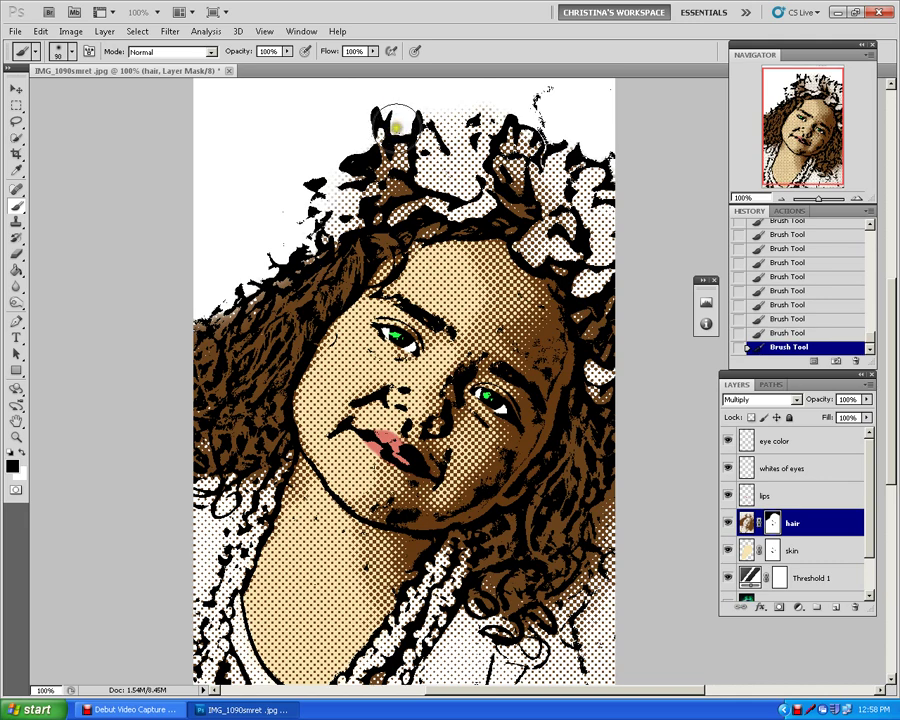
pyautogui.press('[')
pyautogui.press('[')
pyautogui.press('[')
pyautogui.press('[')
pyautogui.press('[')
pyautogui.press('[')
pyautogui.press(']')
pyautogui.moveTo(392, 128)
pyautogui.mouseDown()
pyautogui.moveTo(354, 157)
pyautogui.moveTo(331, 161)
pyautogui.moveTo(442, 104)
pyautogui.moveTo(474, 104)
pyautogui.moveTo(530, 80)
pyautogui.moveTo(599, 135)
pyautogui.moveTo(629, 179)
pyautogui.moveTo(636, 467)
pyautogui.mouseUp()
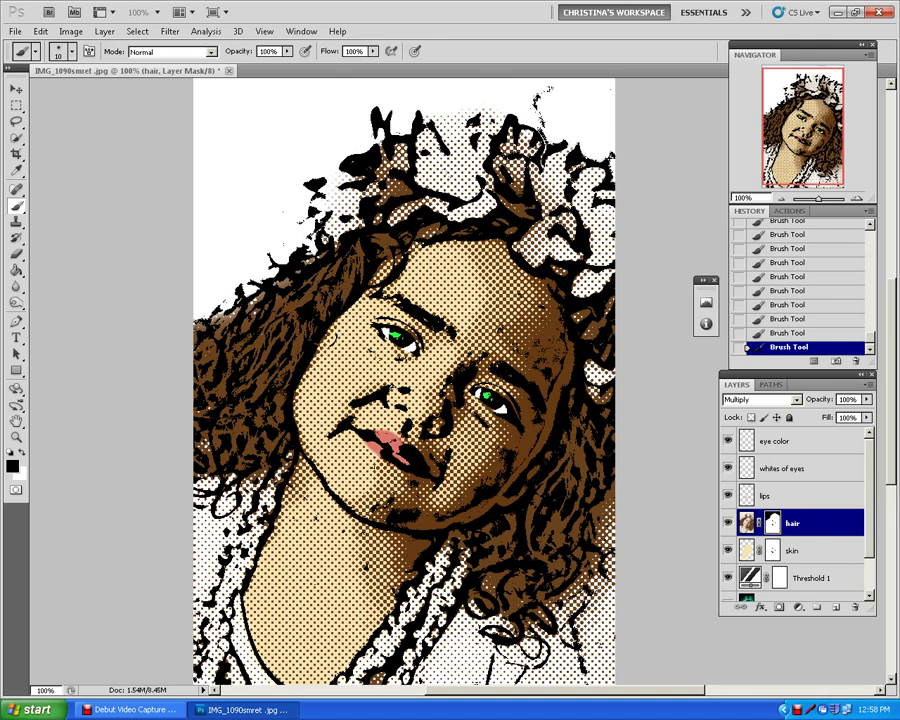
# Step: At 200% zoom, clean the background along the upper-left hair edge
pyautogui.hotkey('ctrl', '+')
pyautogui.hscroll(-5, 567, 110)
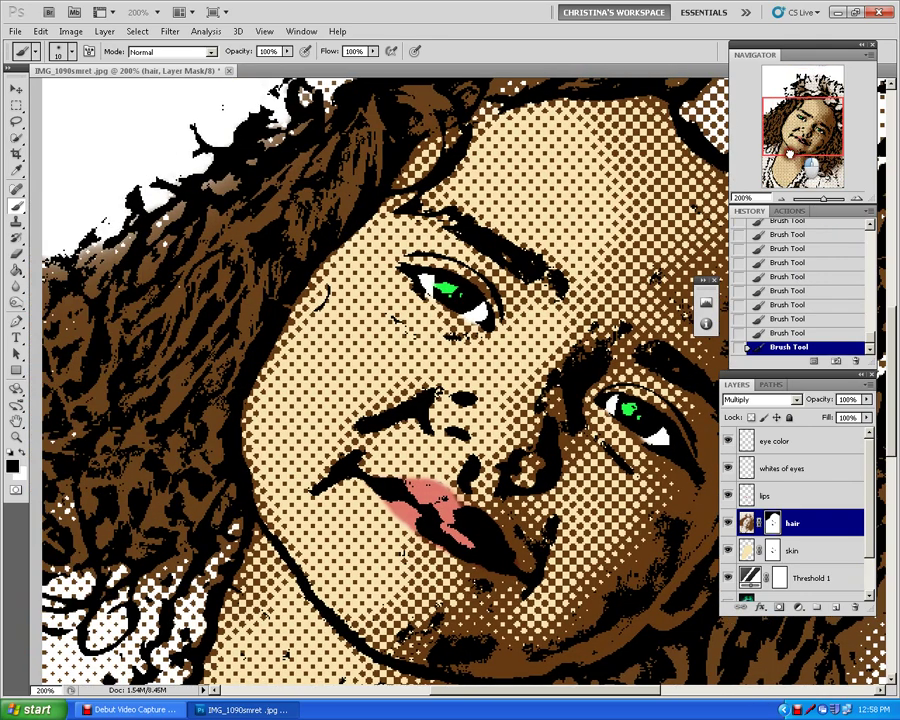
pyautogui.moveTo(182, 188)
pyautogui.mouseDown()
pyautogui.moveTo(129, 202)
pyautogui.moveTo(72, 263)
pyautogui.moveTo(40, 270)
pyautogui.moveTo(267, 104)
pyautogui.moveTo(285, 104)
pyautogui.mouseUp()
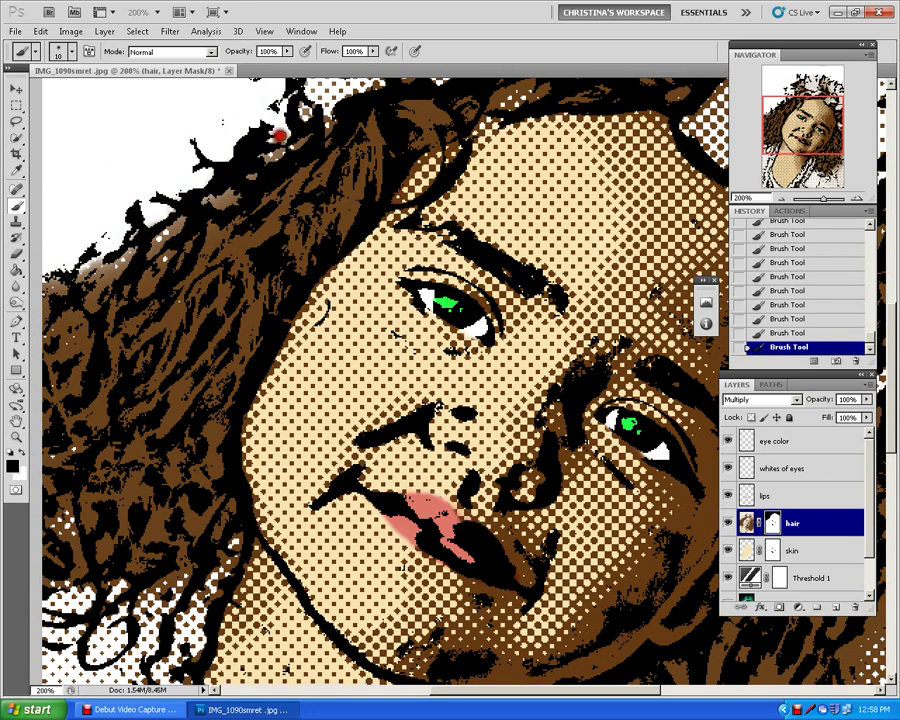
pyautogui.scroll(6, 552, 105)
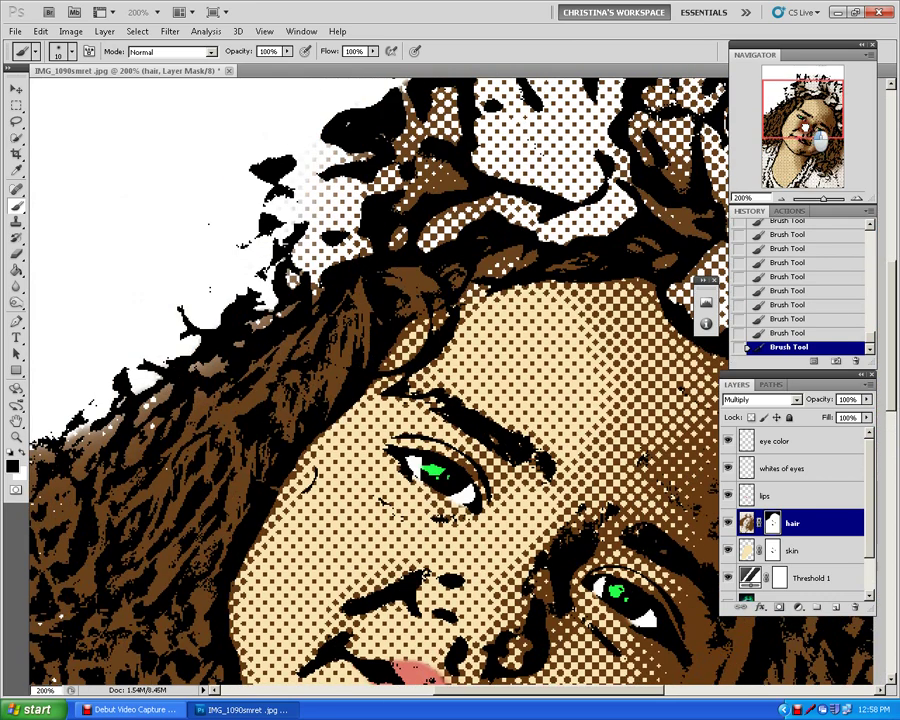
pyautogui.hotkey('ctrl', '-')
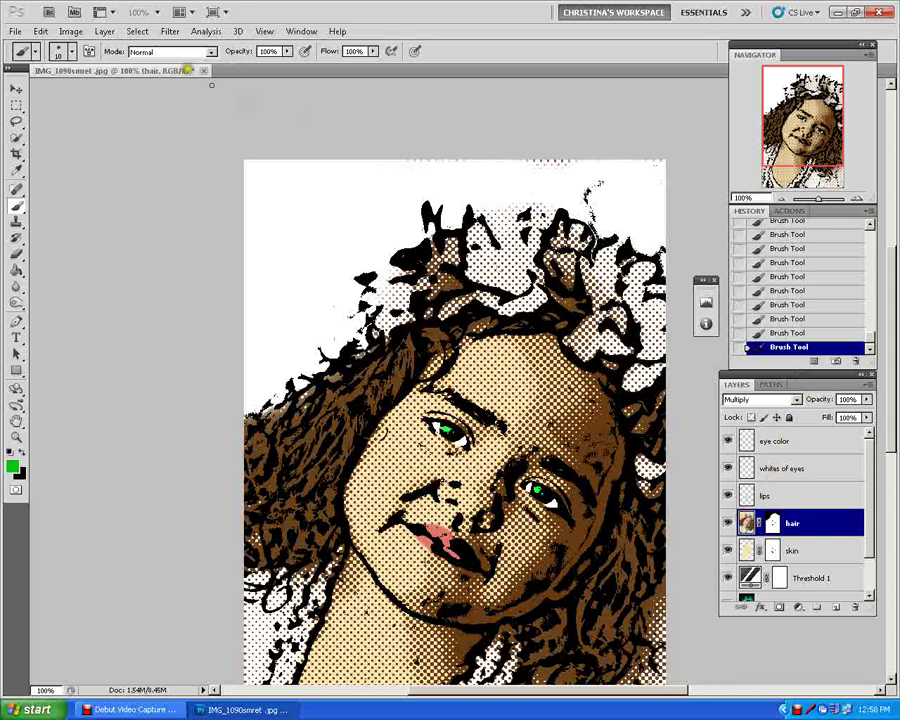
# Step: Tint the hair olive with Hue/Saturation: lightness +19, hue about +15
pyautogui.click(70, 31)
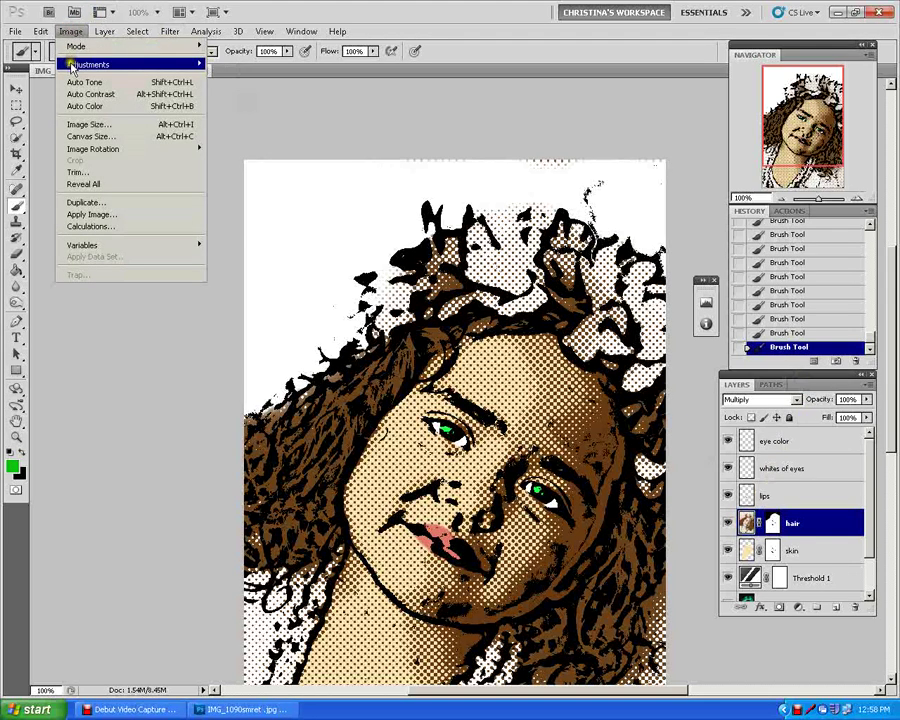
pyautogui.moveTo(72, 63)
pyautogui.click(253, 131)
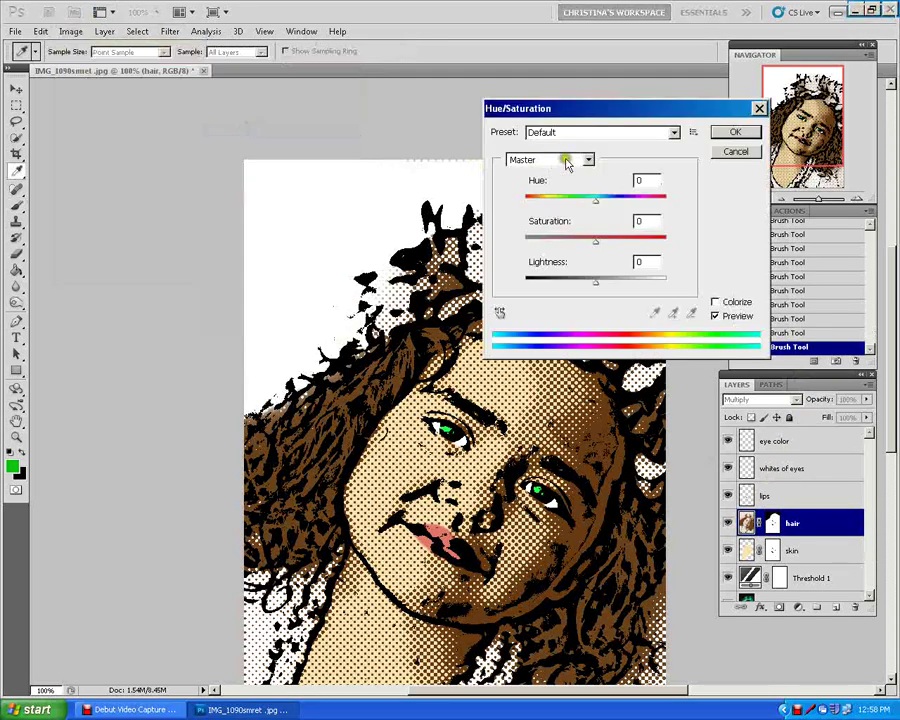
pyautogui.moveTo(597, 286)
pyautogui.mouseDown()
pyautogui.moveTo(589, 283)
pyautogui.moveTo(621, 286)
pyautogui.moveTo(612, 286)
pyautogui.mouseUp()
pyautogui.moveTo(595, 200)
pyautogui.mouseDown()
pyautogui.moveTo(672, 204)
pyautogui.moveTo(607, 203)
pyautogui.mouseUp()
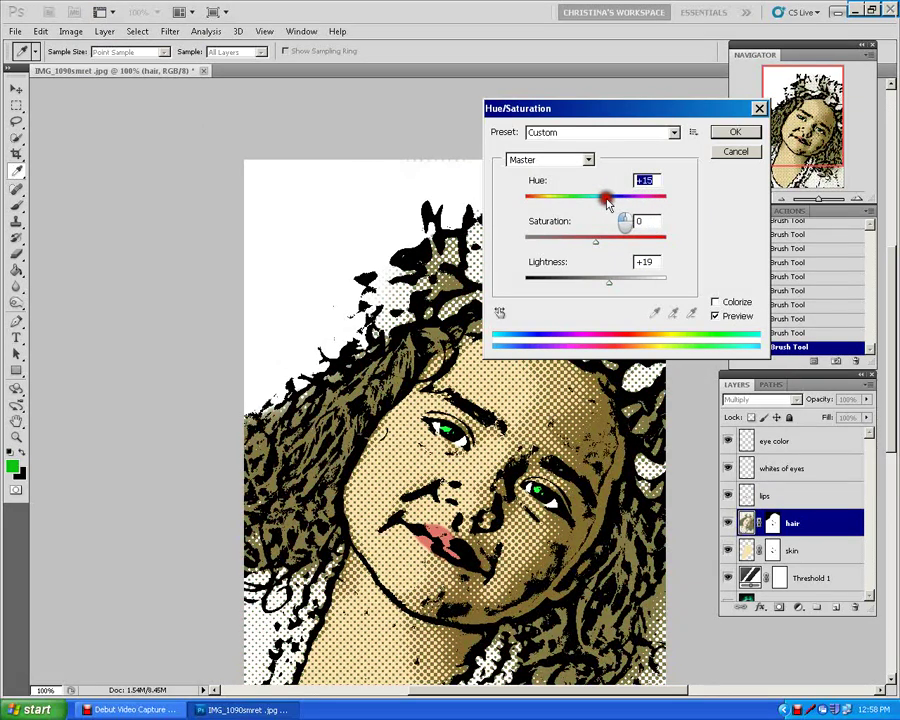
pyautogui.click(735, 133)
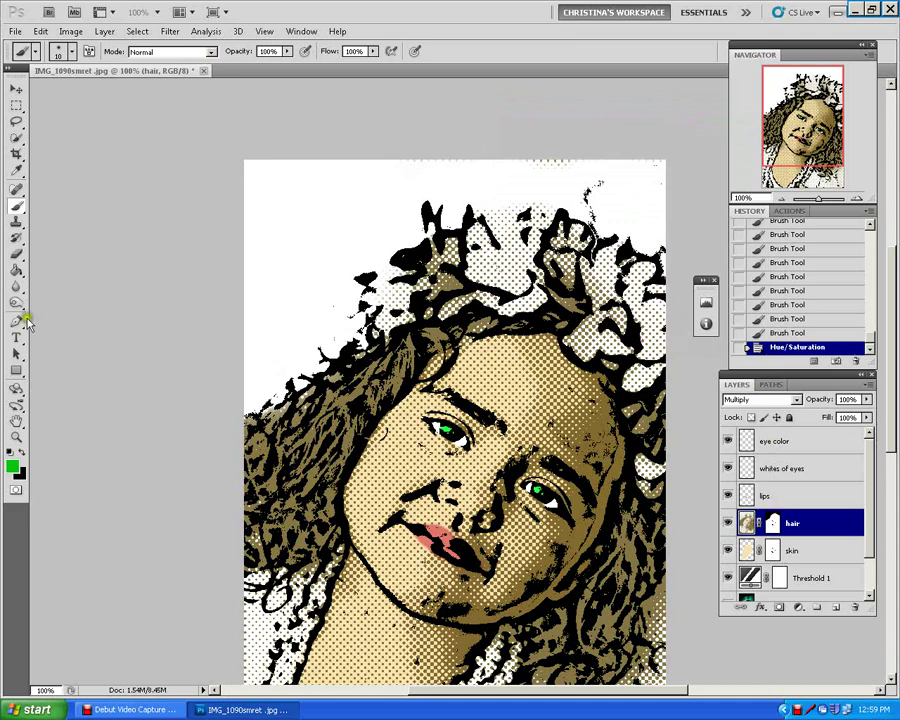
# Step: With black and white colours, repaint the hair mask near the top-left hair, undoing a stray top stroke
pyautogui.click(9, 452)
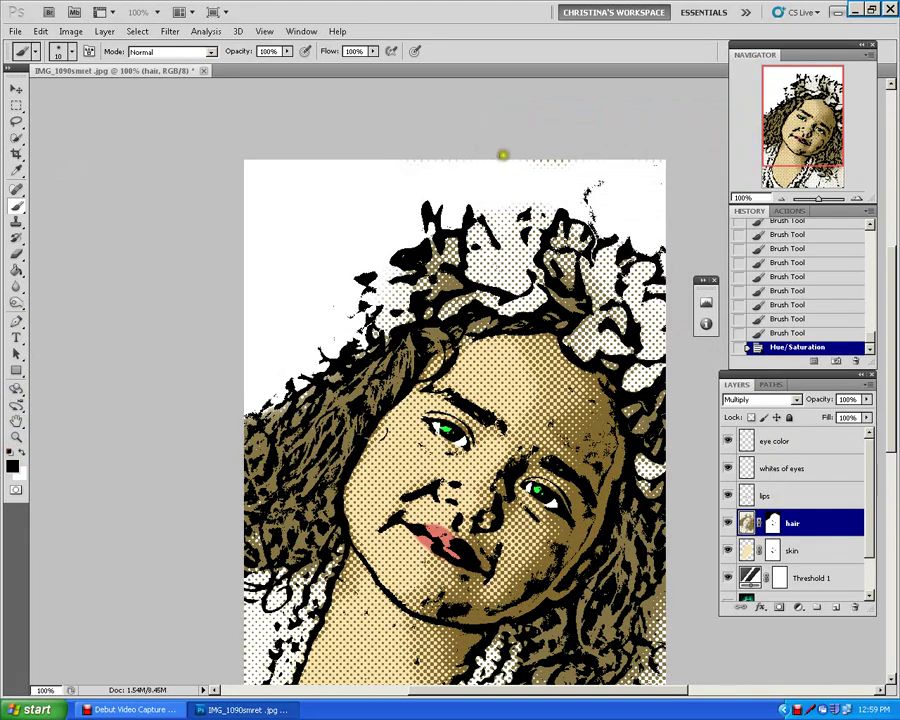
pyautogui.moveTo(530, 160); pyautogui.dragTo(569, 156)
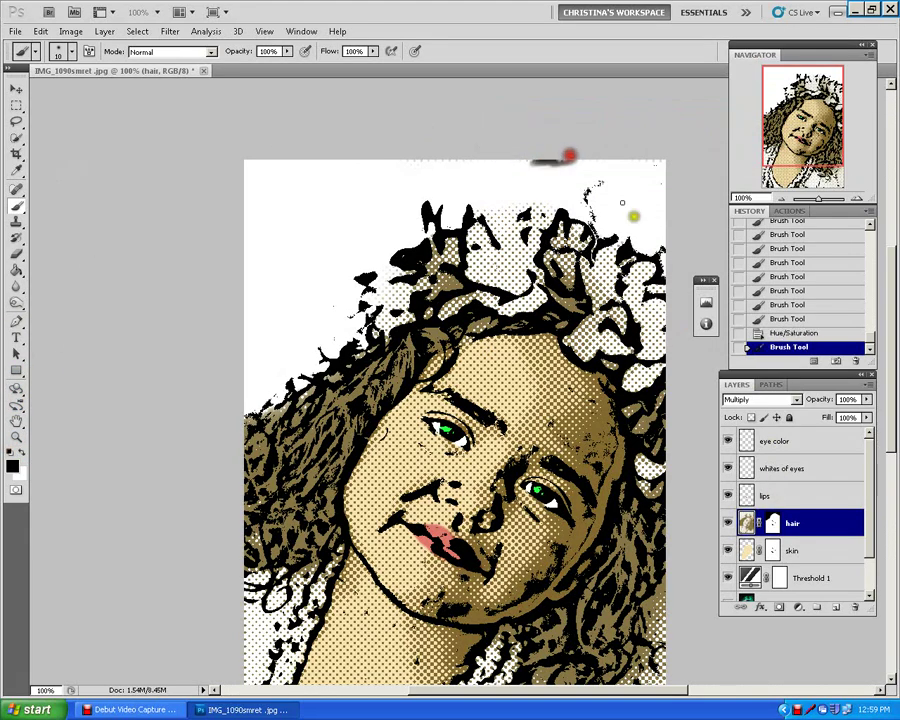
pyautogui.click(790, 332)
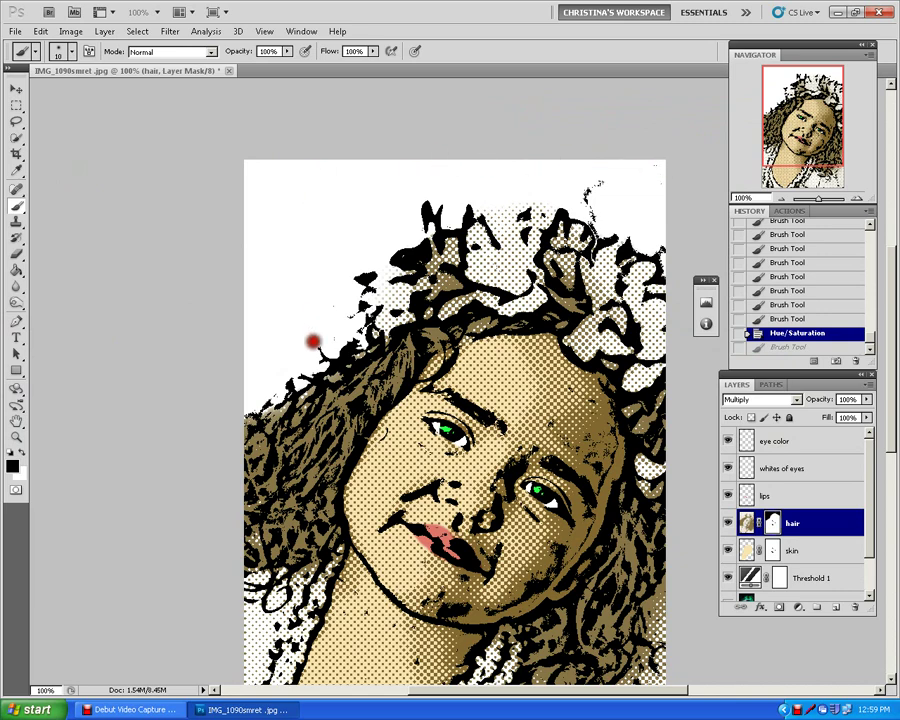
pyautogui.moveTo(332, 264); pyautogui.dragTo(335, 188)
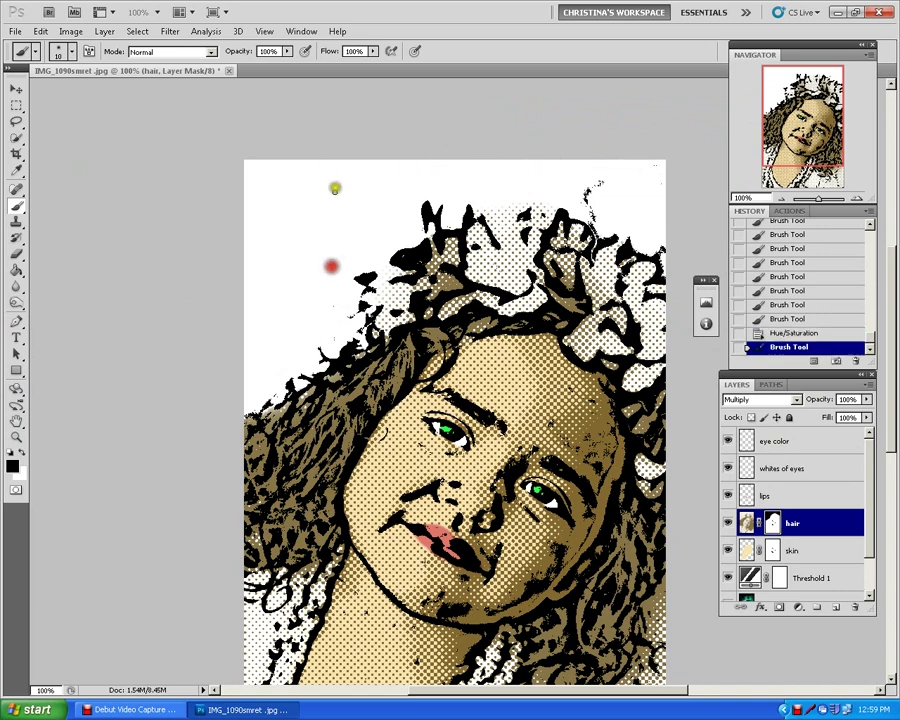
pyautogui.hotkey('ctrl', '-')
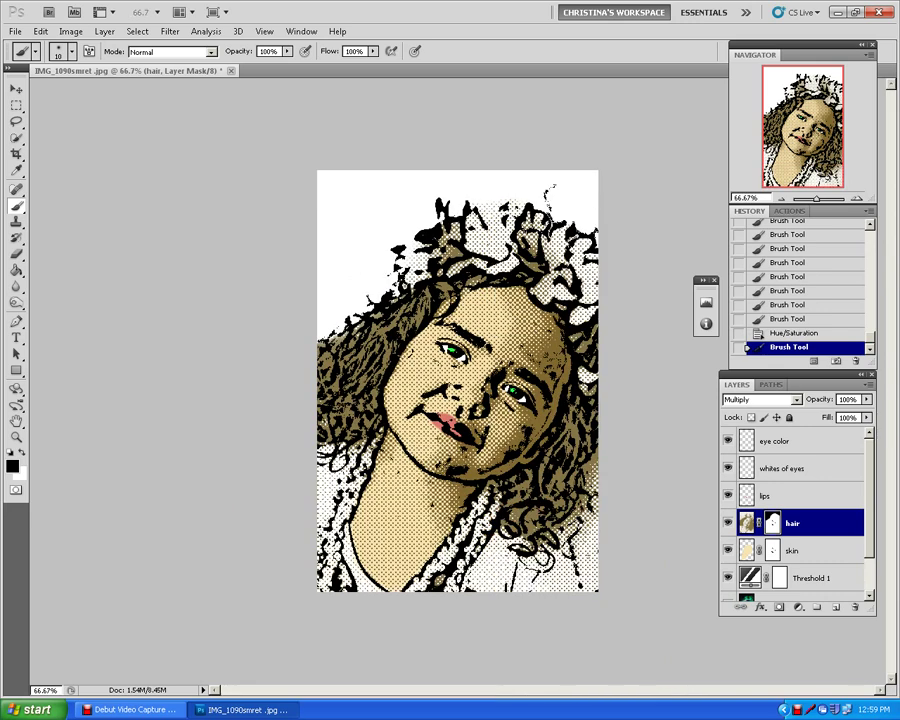
pyautogui.moveTo(868, 441); pyautogui.dragTo(830, 440)
# Step: Add a Multiply layer named shirt above the eye color layer
pyautogui.click(815, 437)
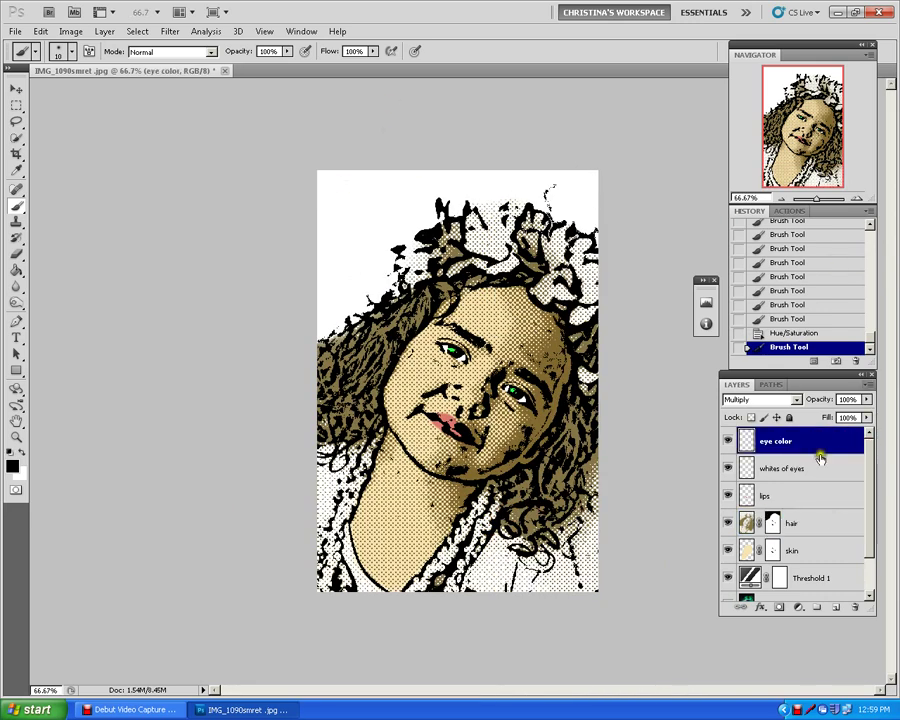
pyautogui.click(840, 610)
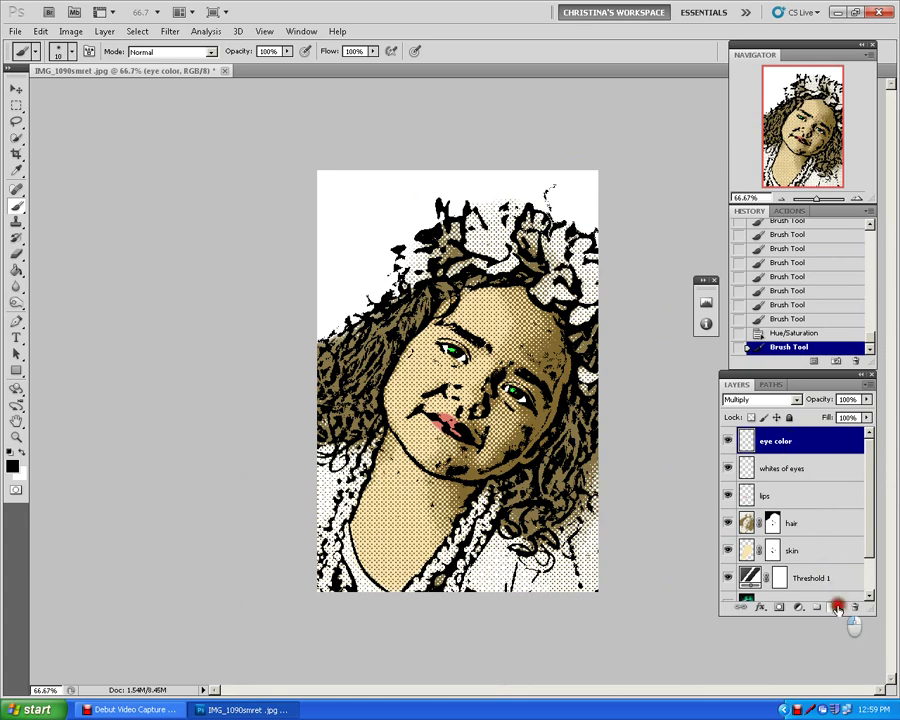
pyautogui.click(797, 403)
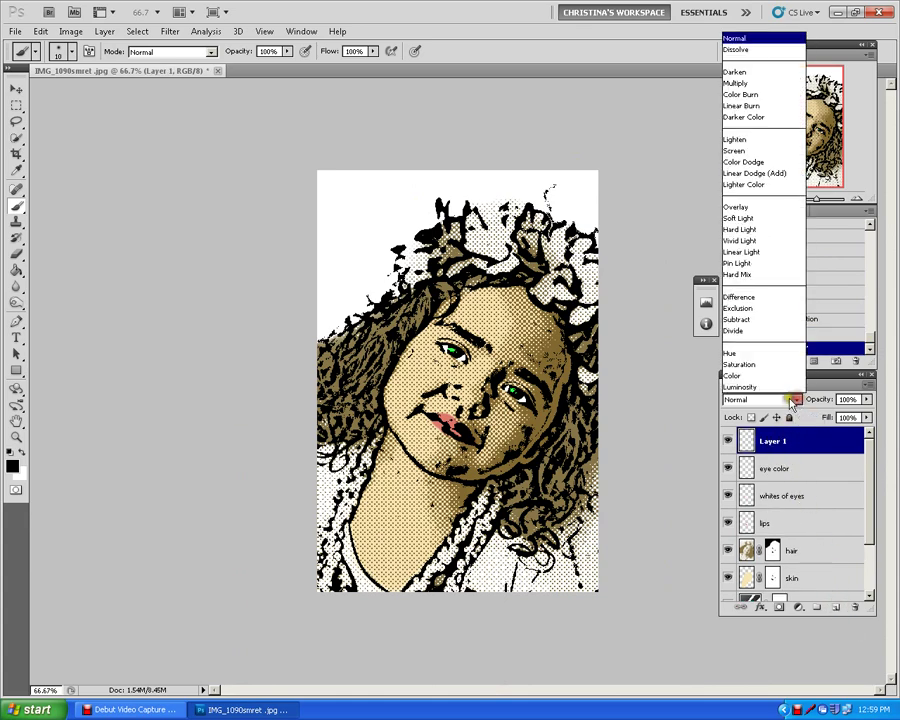
pyautogui.click(748, 85)
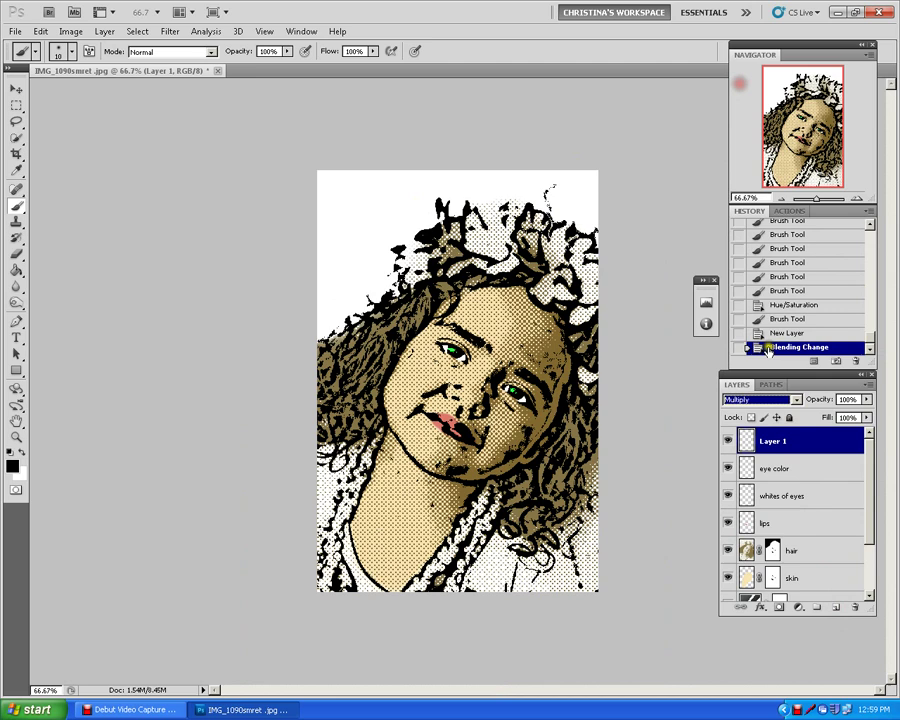
pyautogui.doubleClick(772, 442)
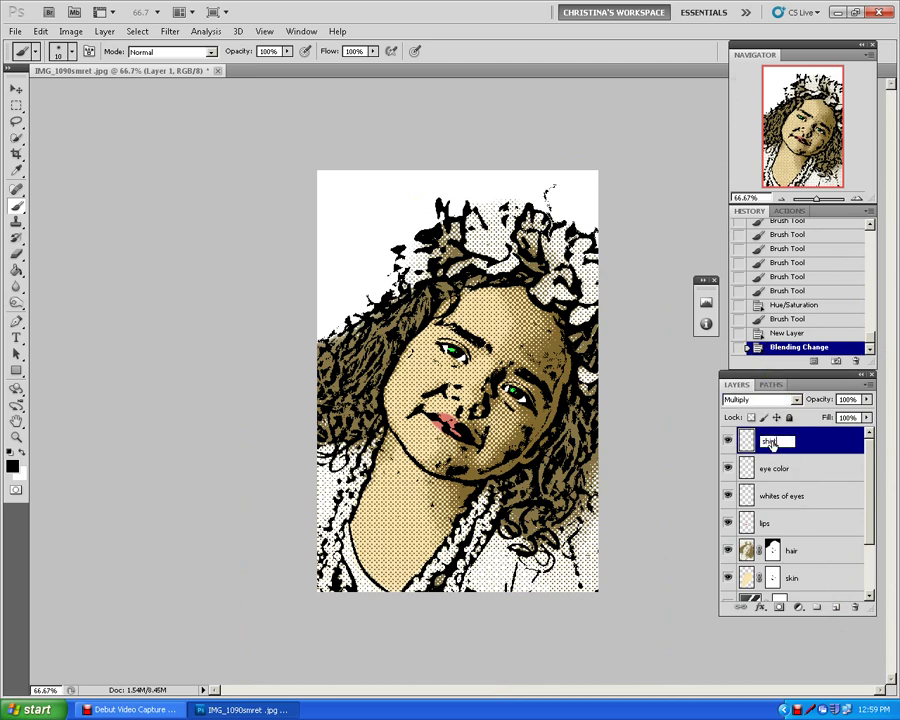
# Step: Add a Multiply layer named necklace above shirt
pyautogui.click(835, 607)
pyautogui.click(778, 444)
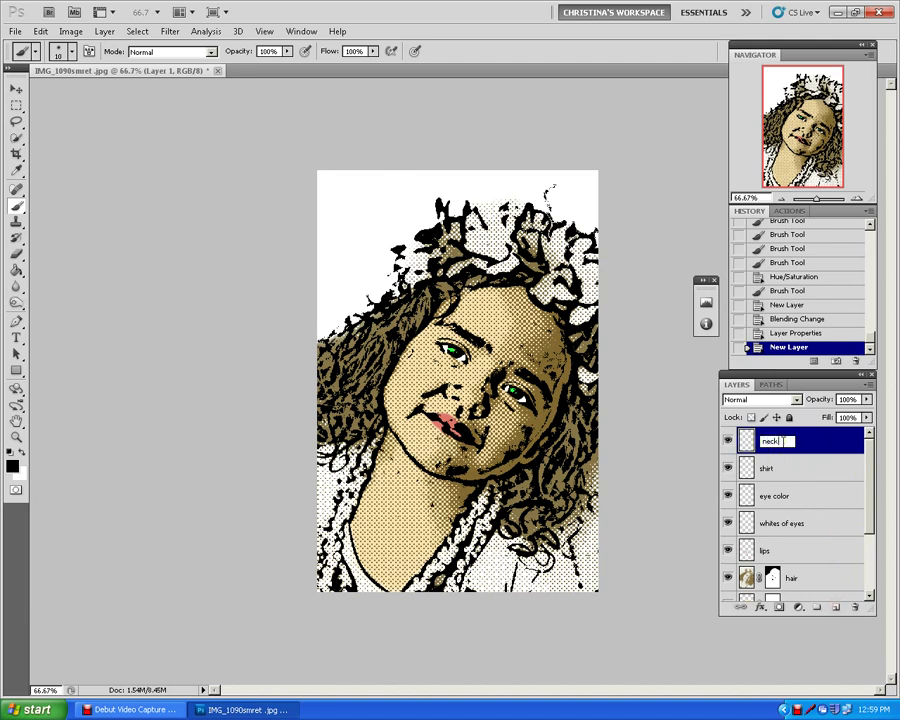
pyautogui.write('necklace')
pyautogui.press('Return')
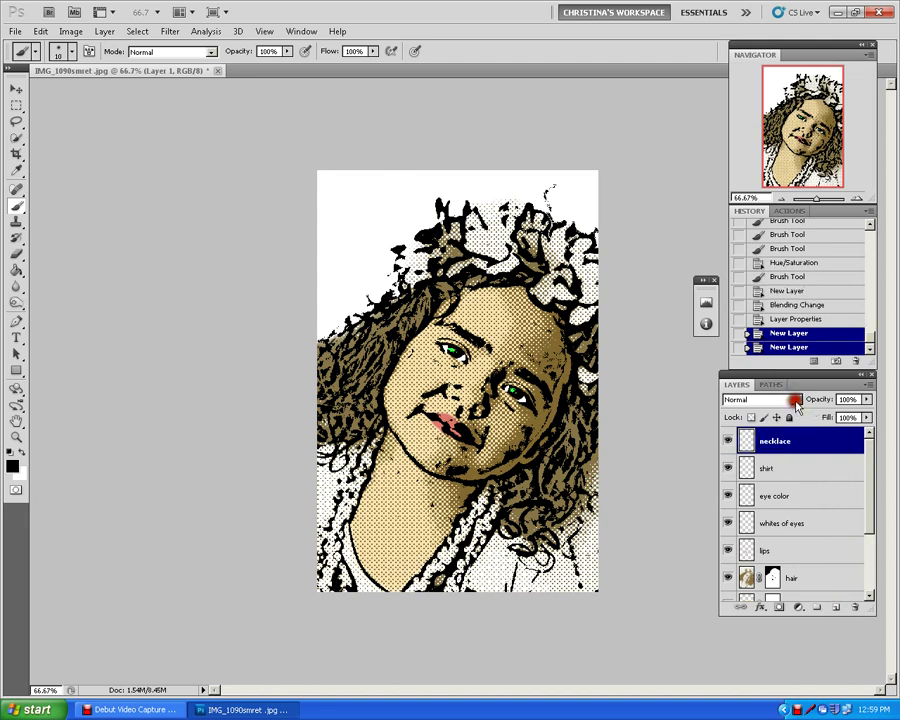
pyautogui.click(796, 401)
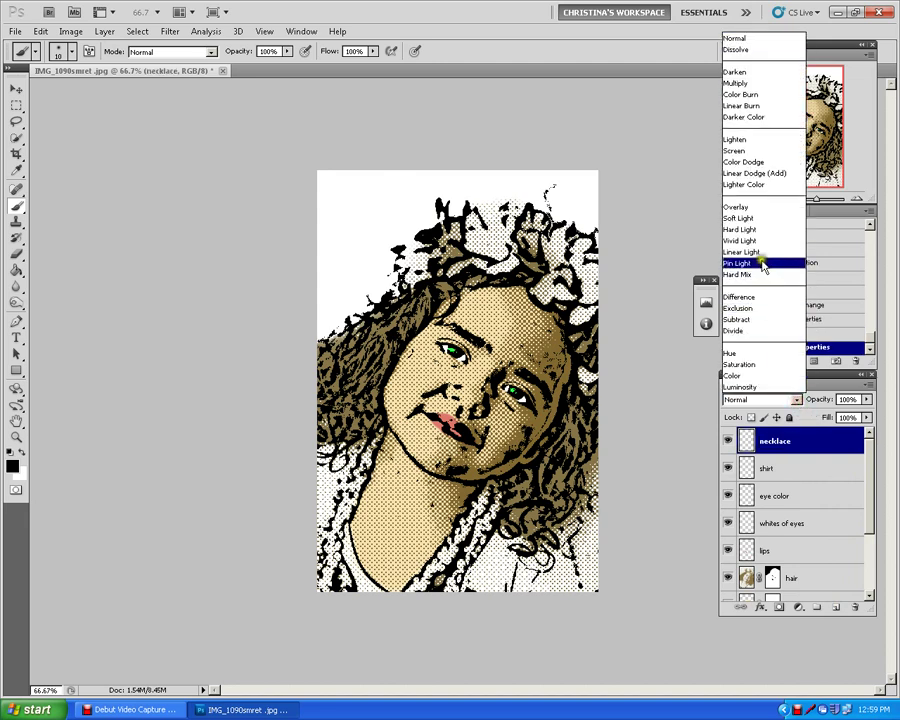
pyautogui.click(737, 83)
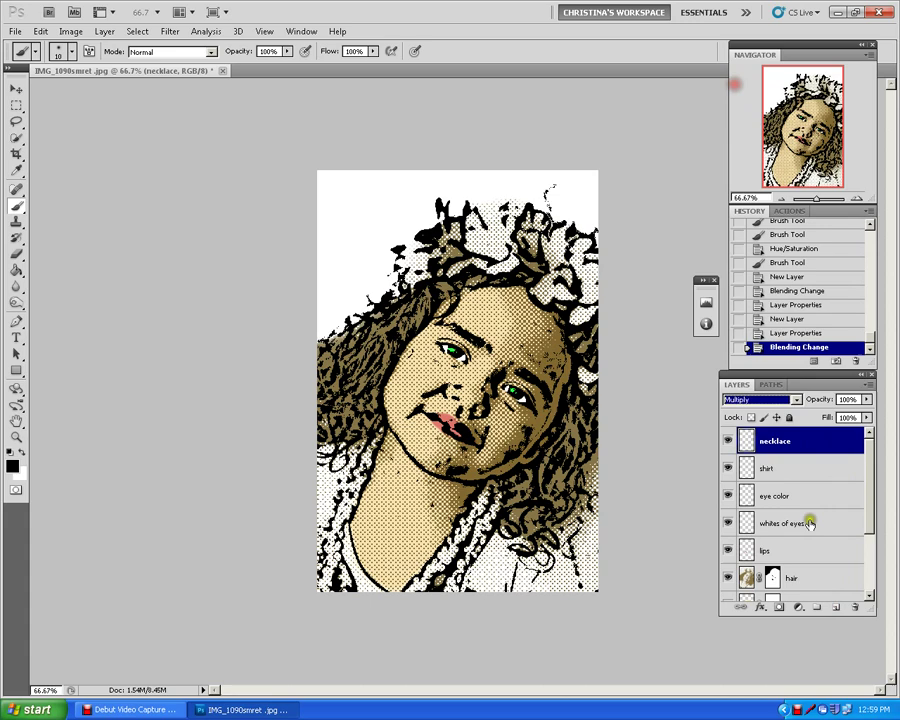
# Step: Add a Multiply layer named flowers above necklace
pyautogui.click(836, 607)
pyautogui.doubleClick(777, 441)
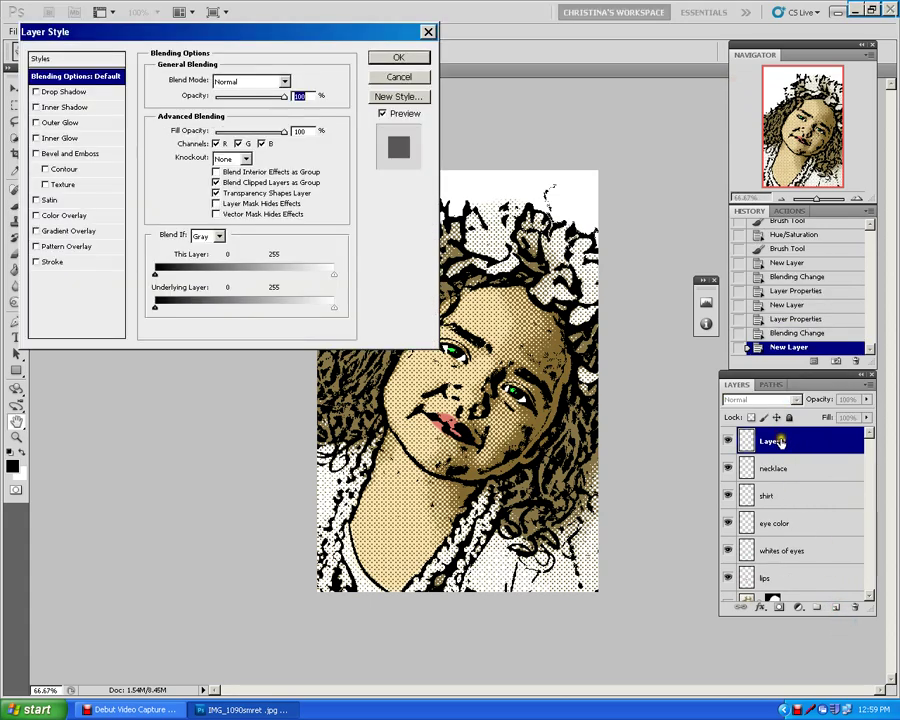
pyautogui.click(405, 80)
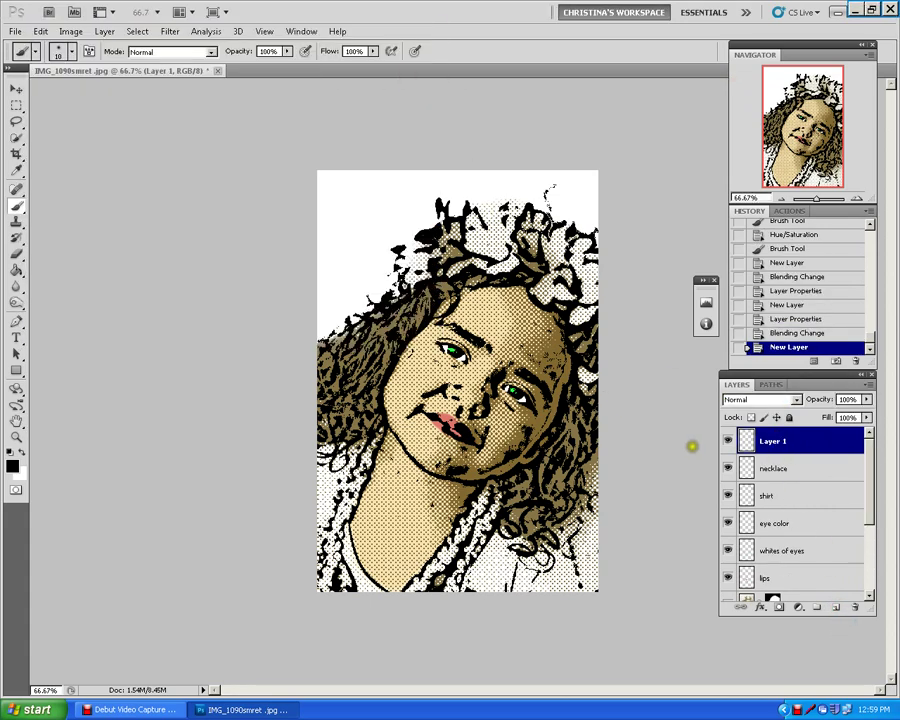
pyautogui.doubleClick(777, 442)
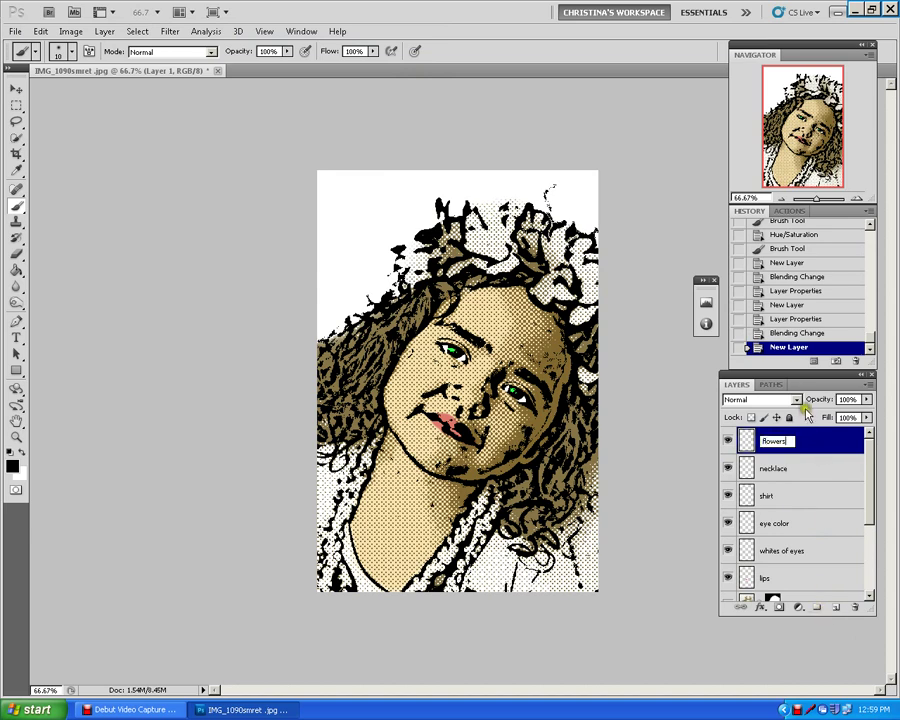
pyautogui.press('Return')
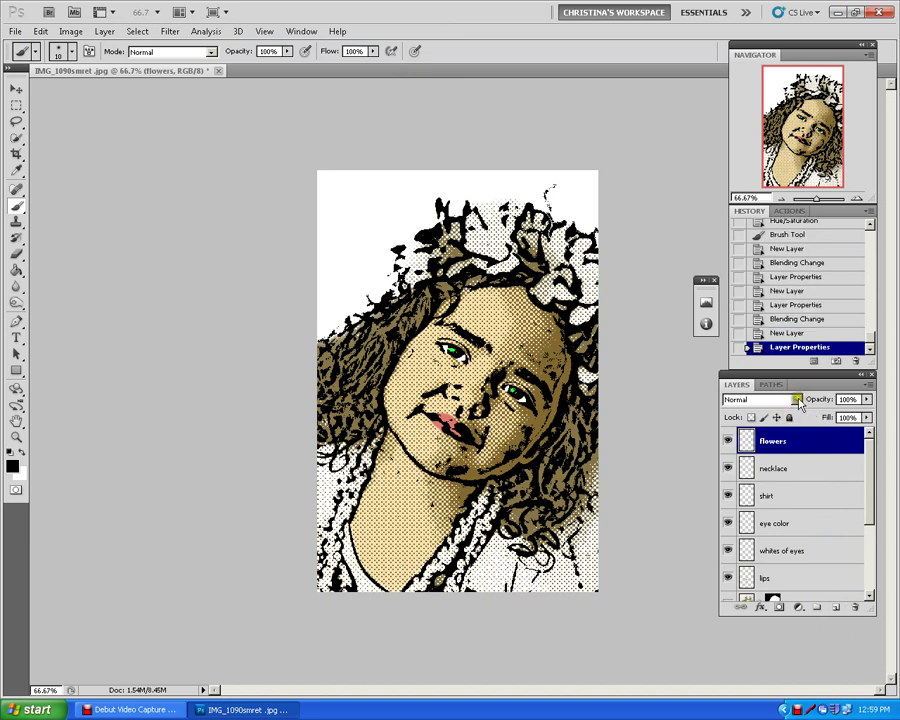
pyautogui.click(797, 400)
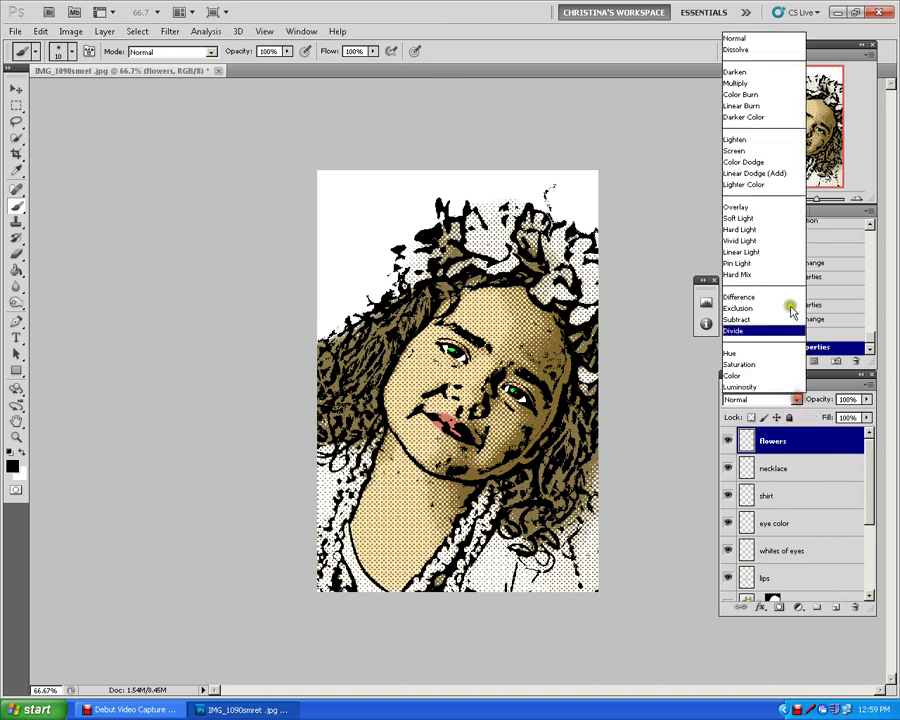
pyautogui.click(739, 84)
# Step: Add a Multiply layer named background above flowers
pyautogui.click(836, 607)
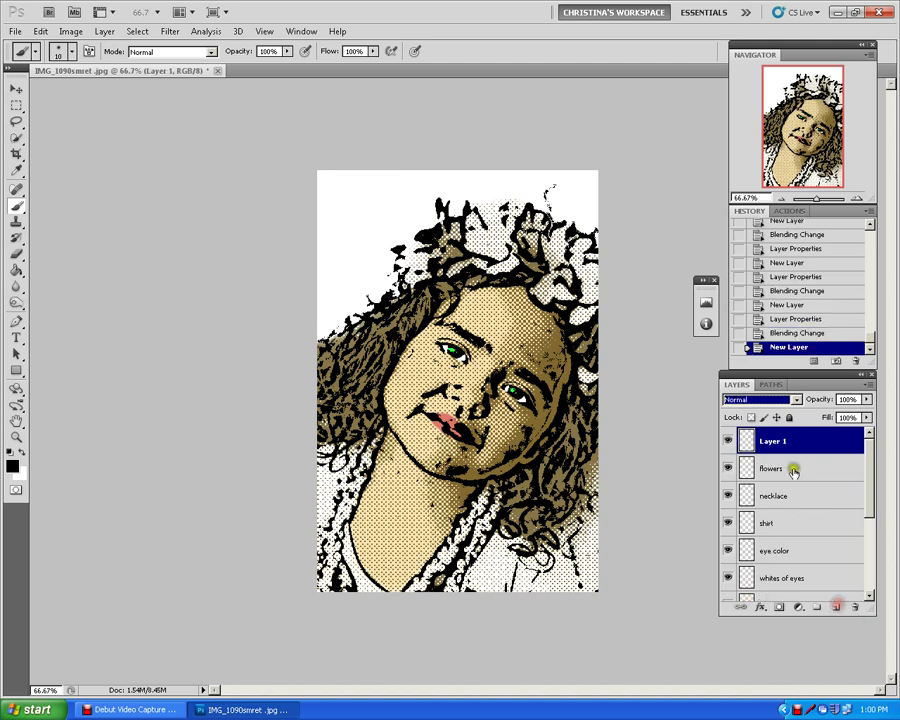
pyautogui.doubleClick(776, 441)
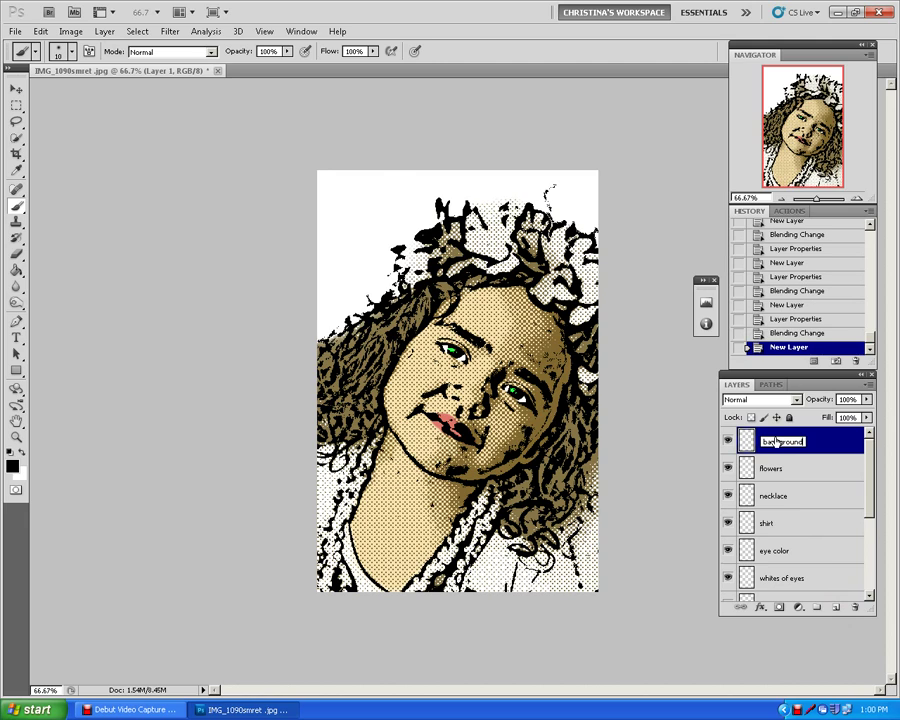
pyautogui.write('background')
pyautogui.press('Return')
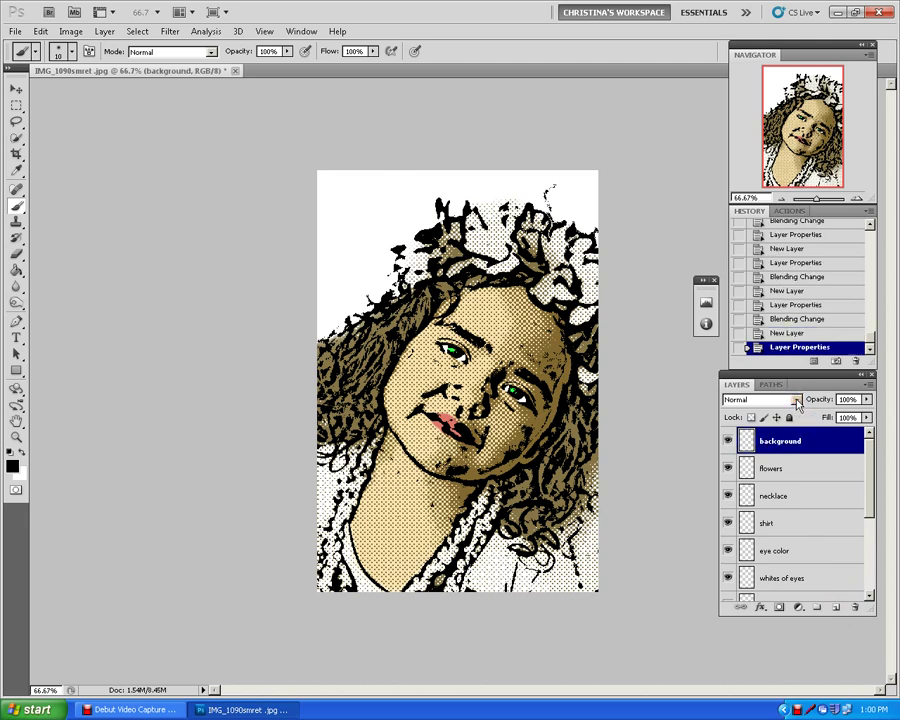
pyautogui.click(797, 401)
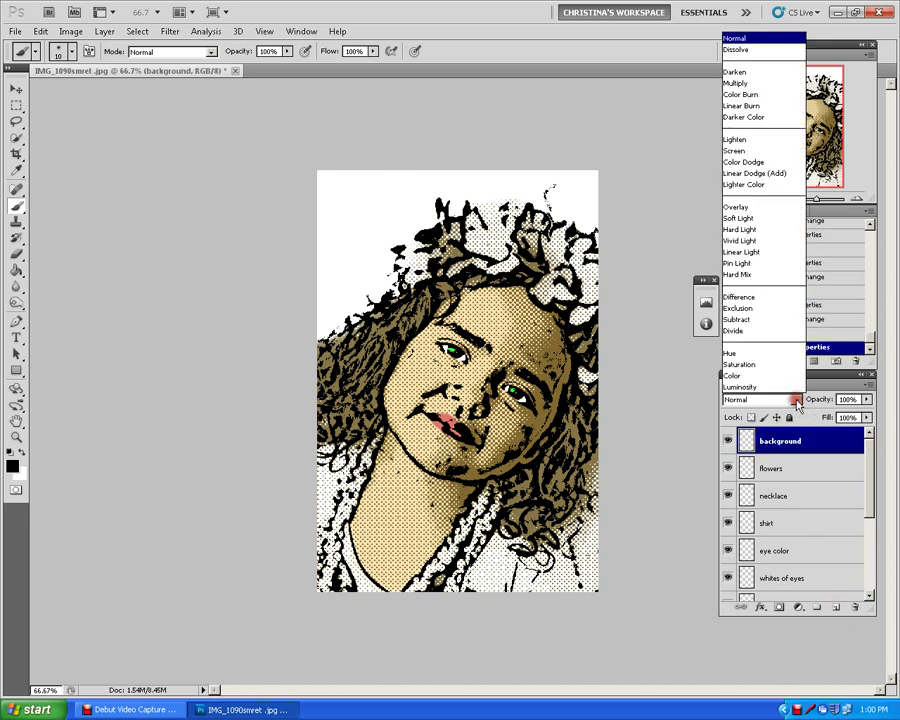
pyautogui.click(736, 84)
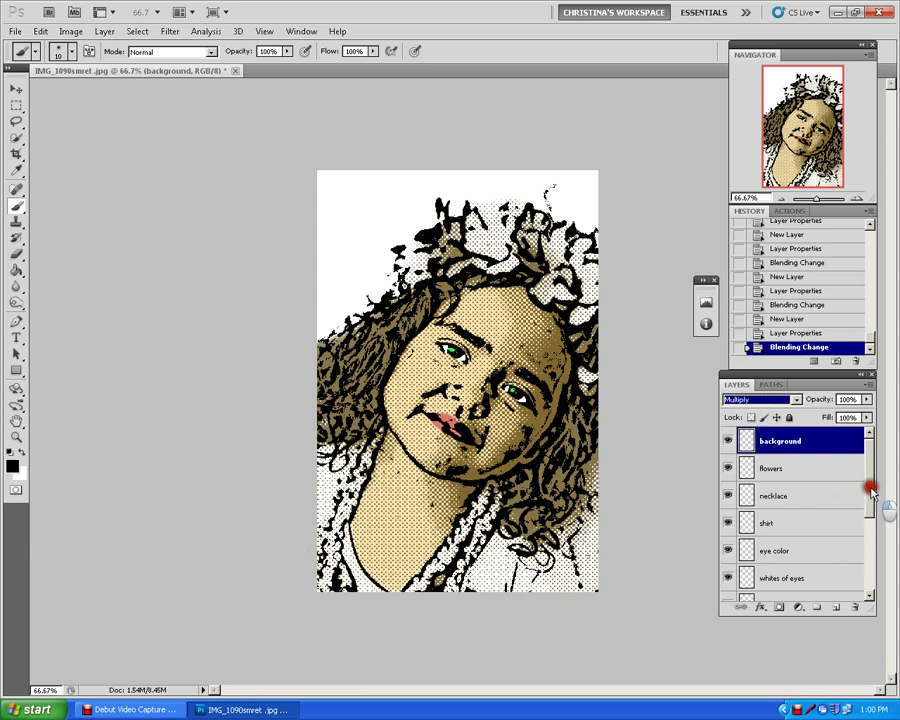
pyautogui.moveTo(868, 482); pyautogui.dragTo(866, 540)
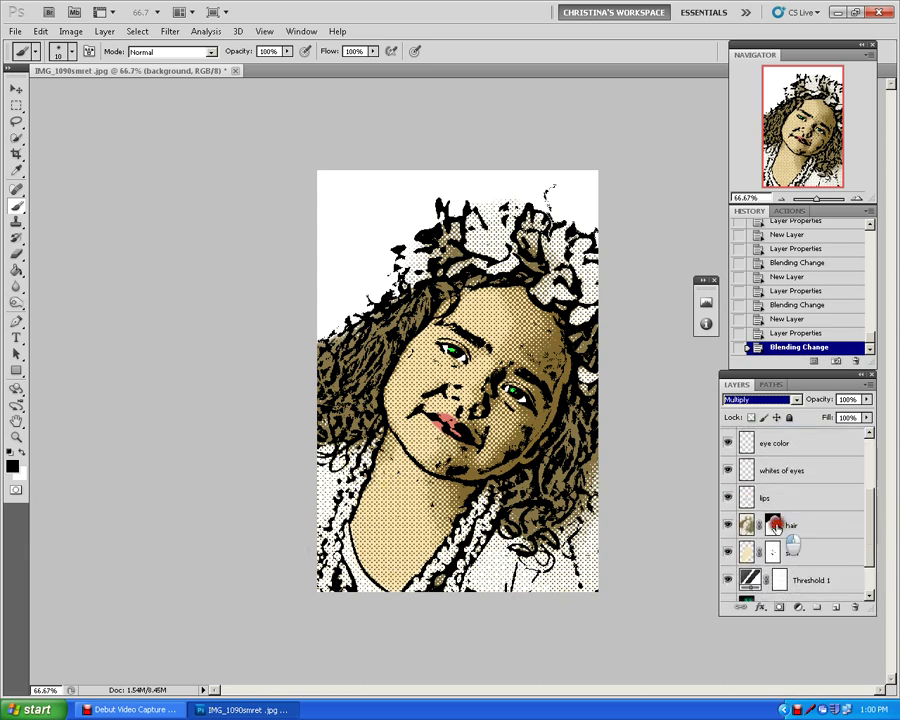
# Step: Paint the hair layer's mask white along the portrait's lower right edge
pyautogui.click(772, 525)
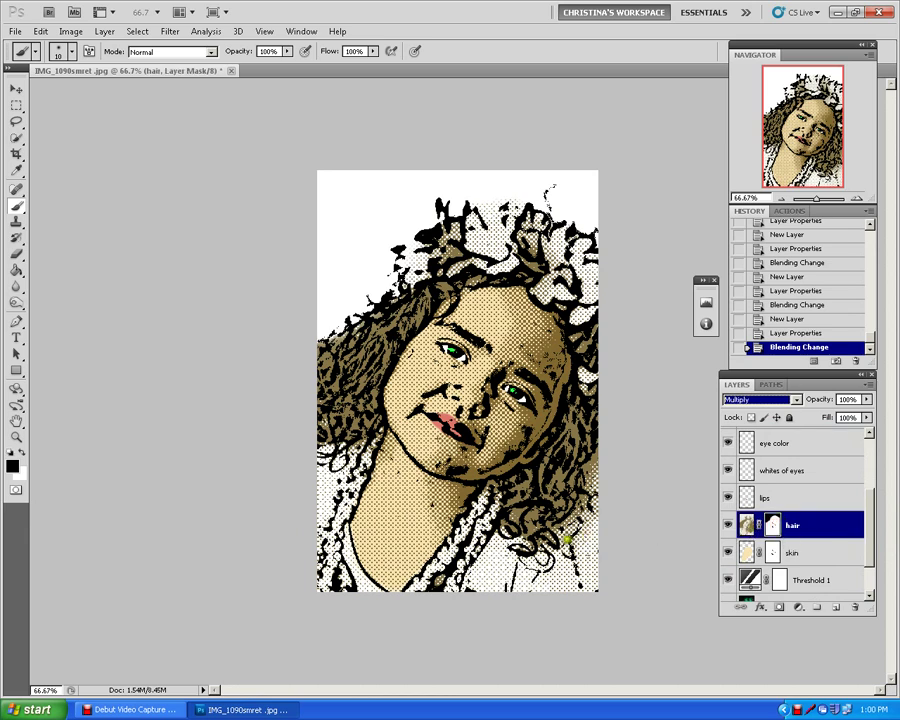
pyautogui.moveTo(567, 540)
pyautogui.mouseDown()
pyautogui.moveTo(597, 553)
pyautogui.moveTo(595, 532)
pyautogui.mouseUp()
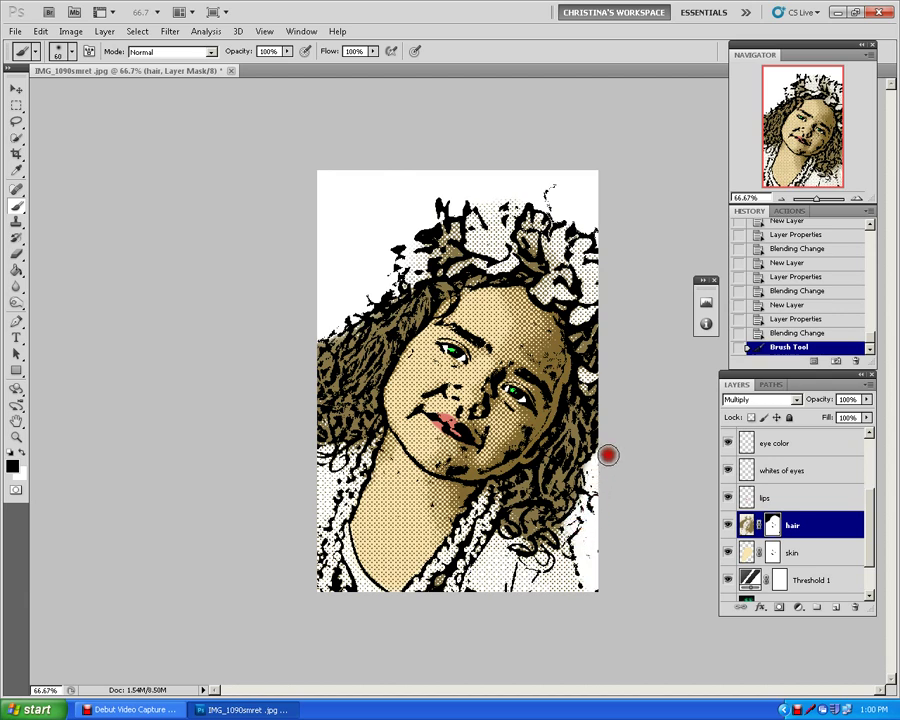
pyautogui.moveTo(608, 455)
pyautogui.mouseDown()
pyautogui.moveTo(603, 448)
pyautogui.moveTo(584, 524)
pyautogui.moveTo(600, 589)
pyautogui.mouseUp()
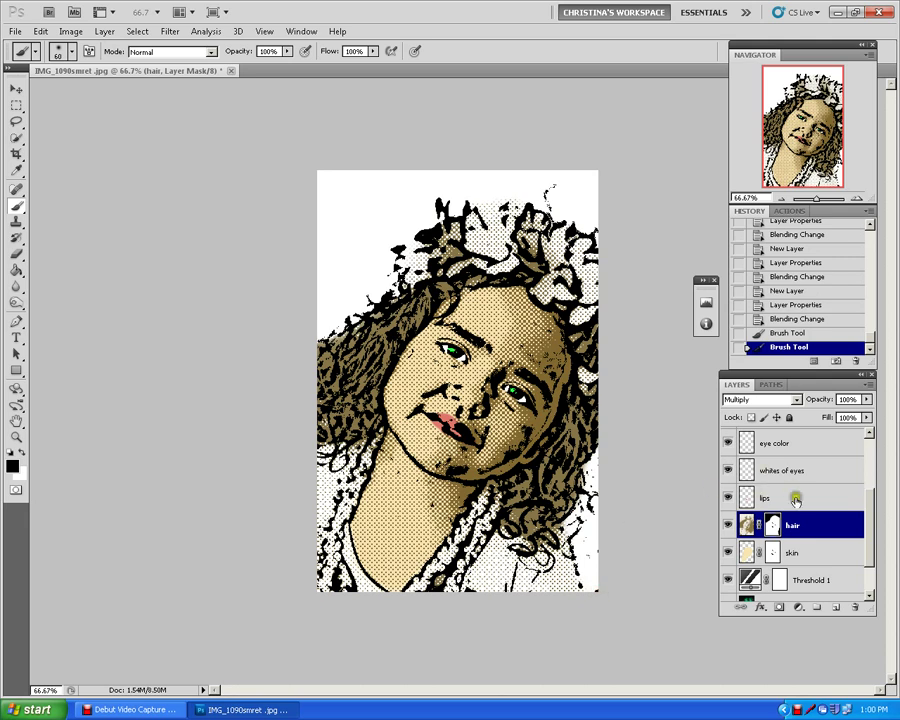
pyautogui.moveTo(869, 528); pyautogui.dragTo(868, 478)
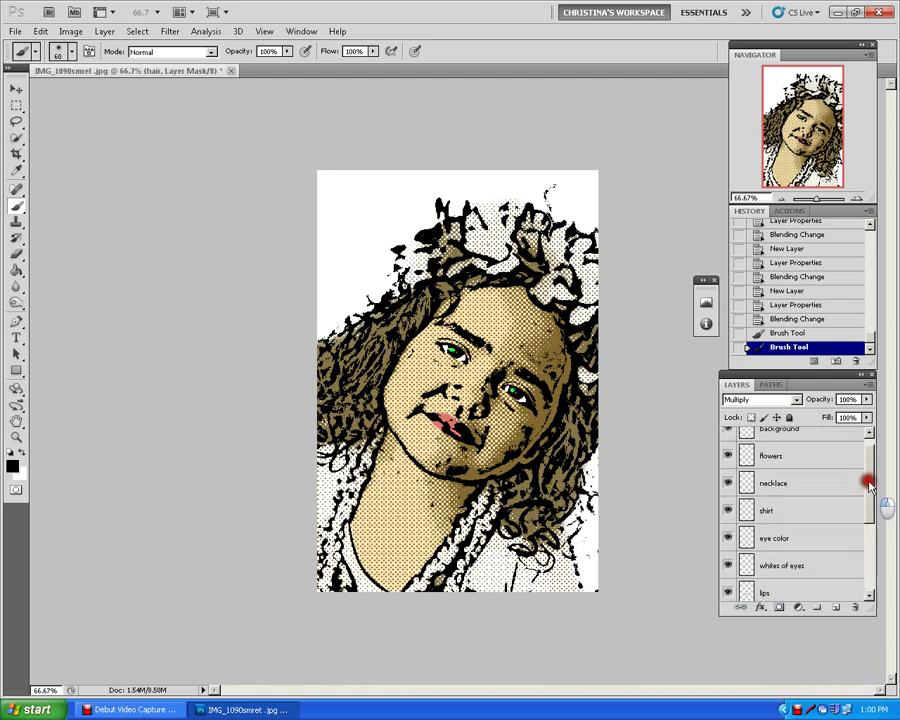
# Step: Select the shirt layer and set the foreground colour to yellow #f3fb15
pyautogui.click(813, 523)
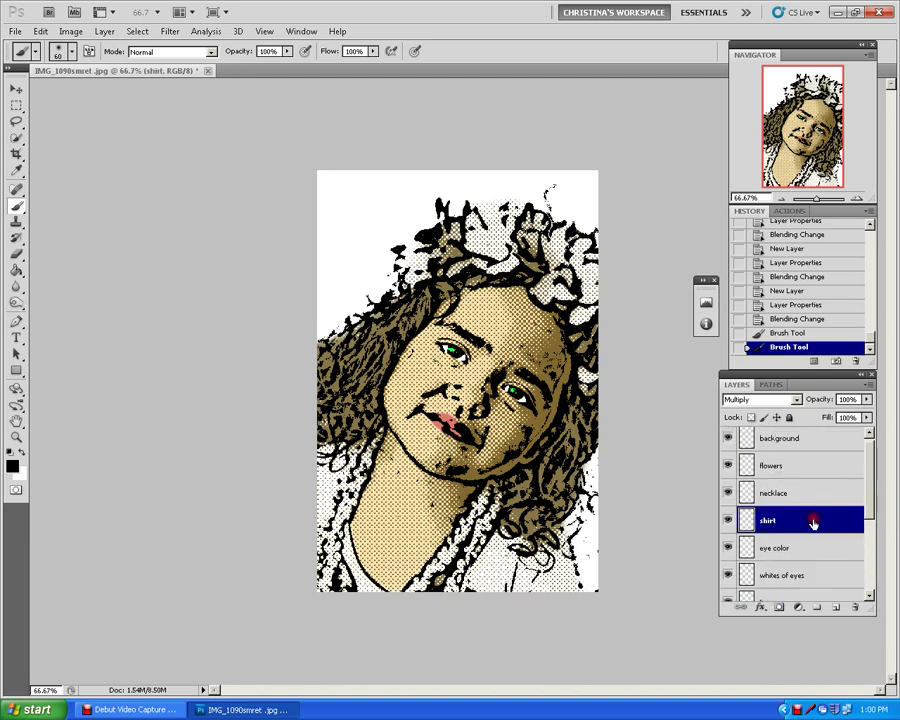
pyautogui.click(9, 466)
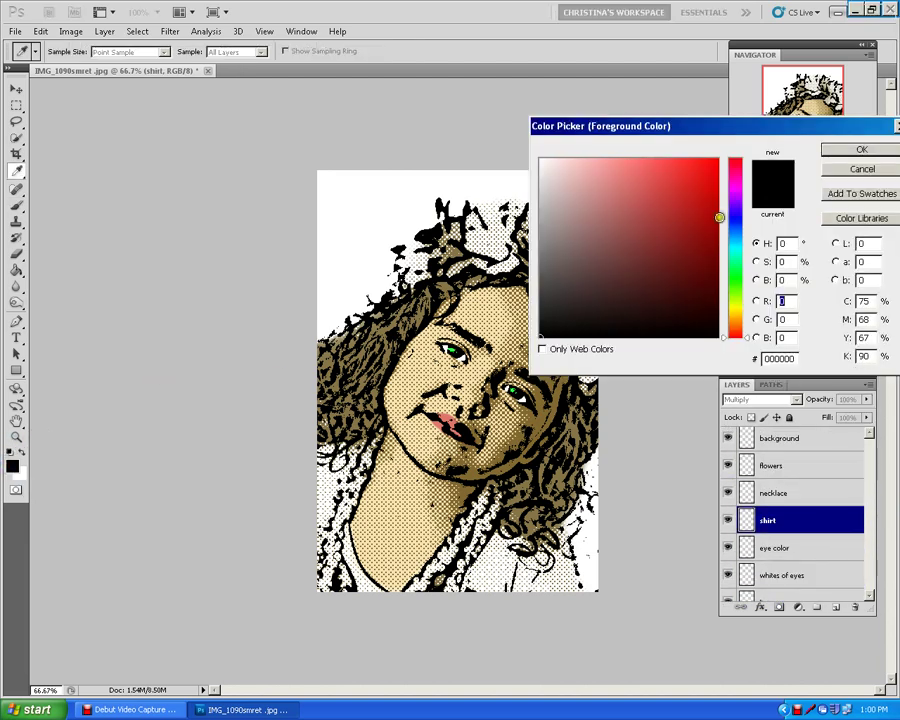
pyautogui.click(735, 304)
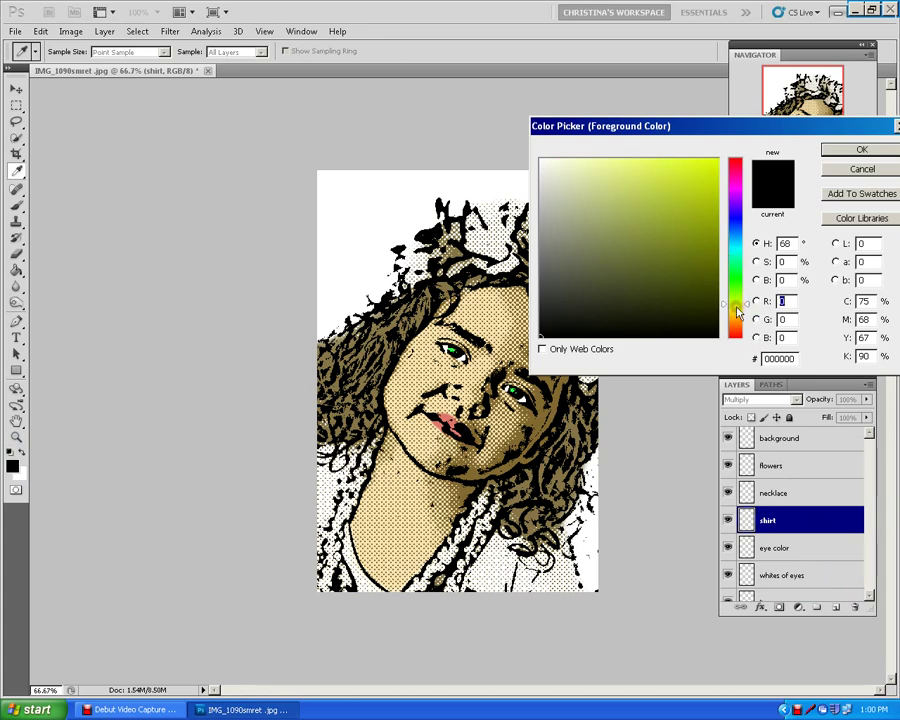
pyautogui.click(703, 161)
pyautogui.click(832, 150)
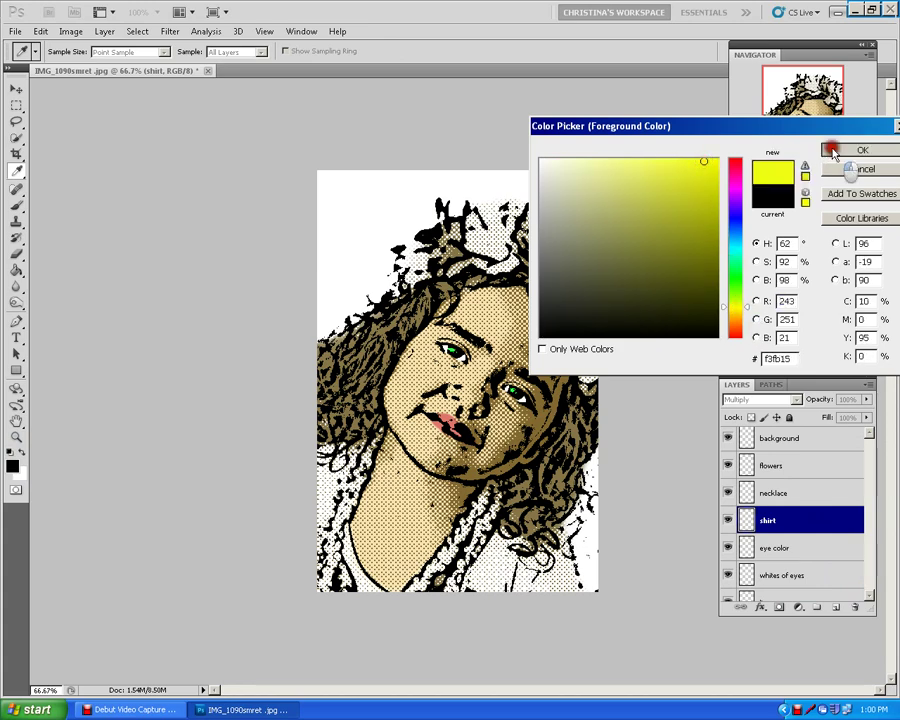
# Step: Paint yellow on the shirt near the canvas bottom, then with a smaller brush along the curls
pyautogui.hotkey('ctrl', '+')
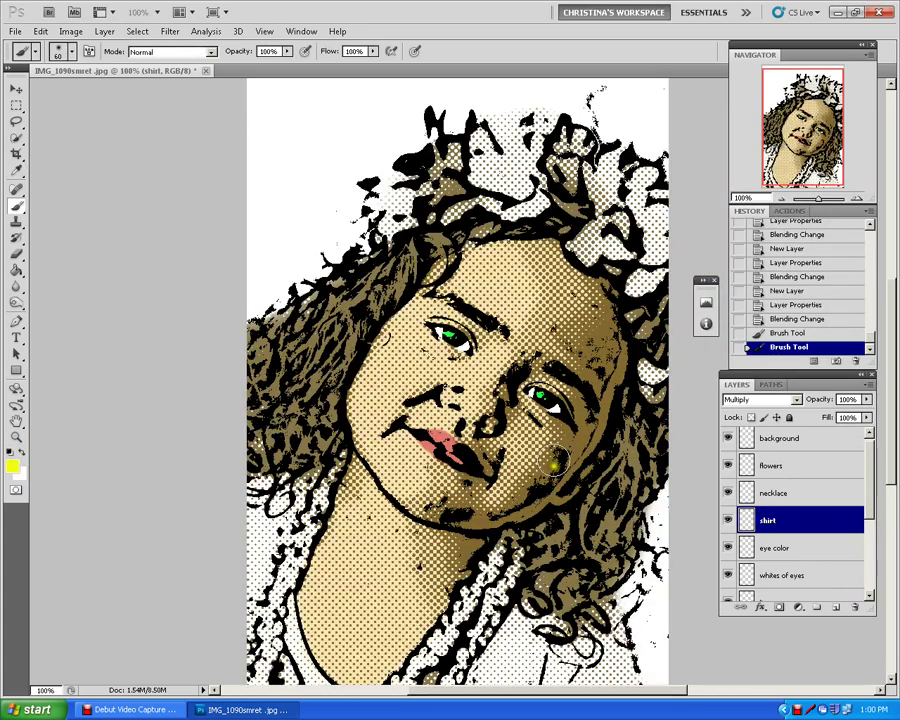
pyautogui.moveTo(590, 655)
pyautogui.mouseDown()
pyautogui.moveTo(605, 625)
pyautogui.moveTo(599, 604)
pyautogui.moveTo(618, 666)
pyautogui.moveTo(614, 648)
pyautogui.moveTo(611, 672)
pyautogui.moveTo(591, 676)
pyautogui.moveTo(553, 640)
pyautogui.moveTo(521, 627)
pyautogui.moveTo(481, 676)
pyautogui.moveTo(514, 659)
pyautogui.moveTo(597, 677)
pyautogui.moveTo(584, 635)
pyautogui.moveTo(545, 650)
pyautogui.moveTo(526, 636)
pyautogui.moveTo(523, 612)
pyautogui.moveTo(477, 680)
pyautogui.mouseUp()
pyautogui.hotkey('ctrl', '+')
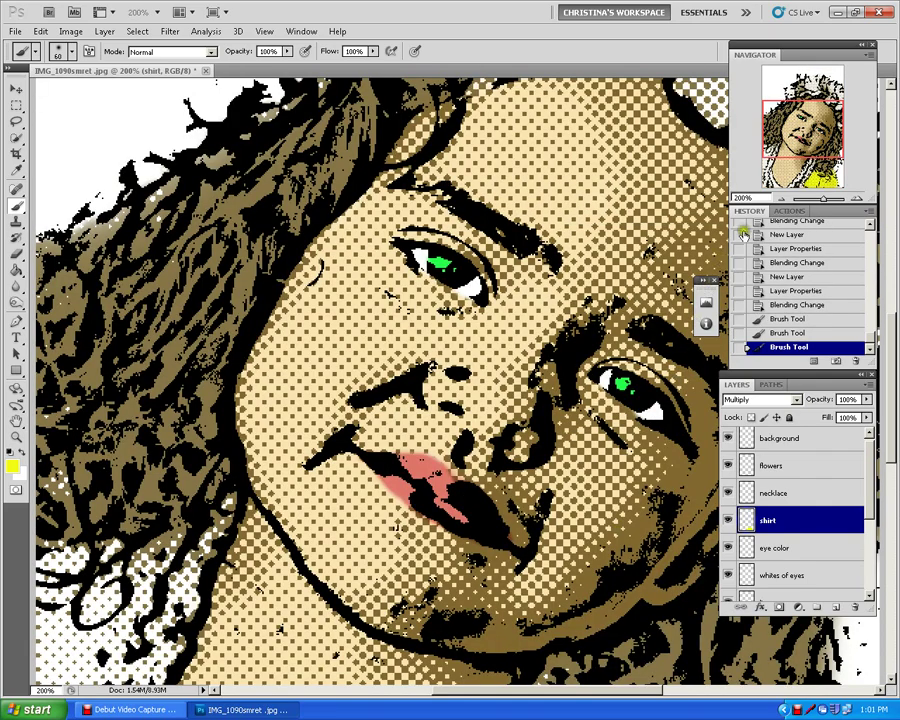
pyautogui.scroll(-3, 380, 380)
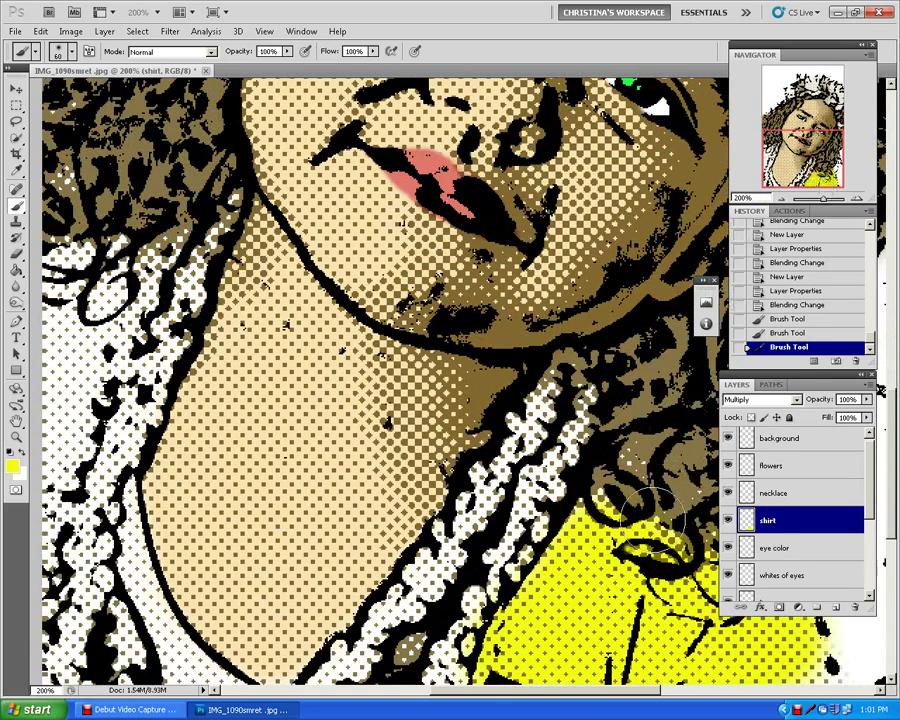
pyautogui.press('[')
pyautogui.press('[')
pyautogui.press('[')
pyautogui.press('[')
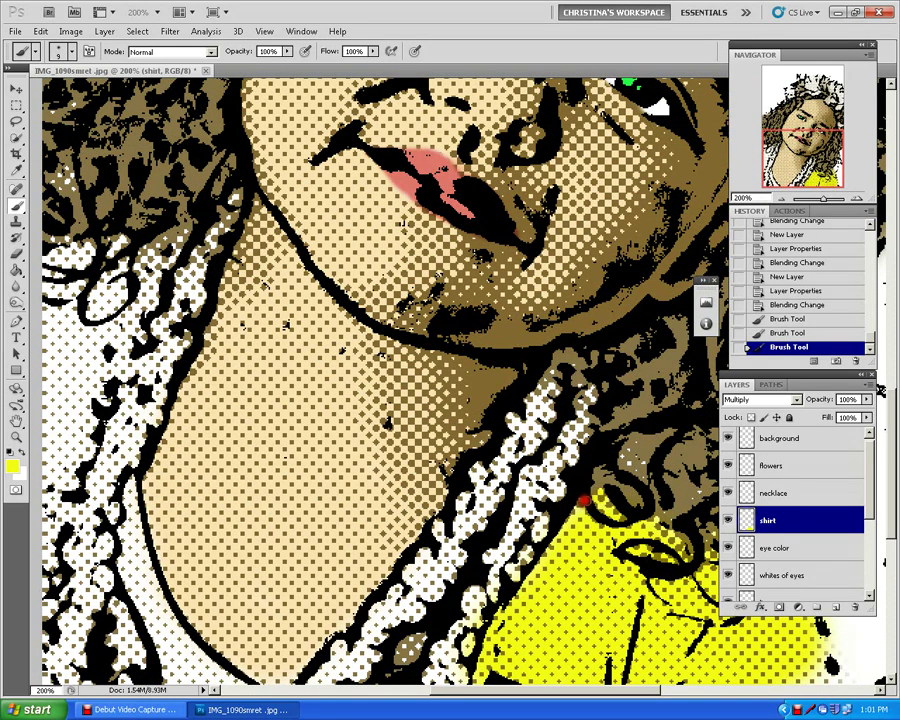
pyautogui.moveTo(565, 523); pyautogui.dragTo(475, 650)
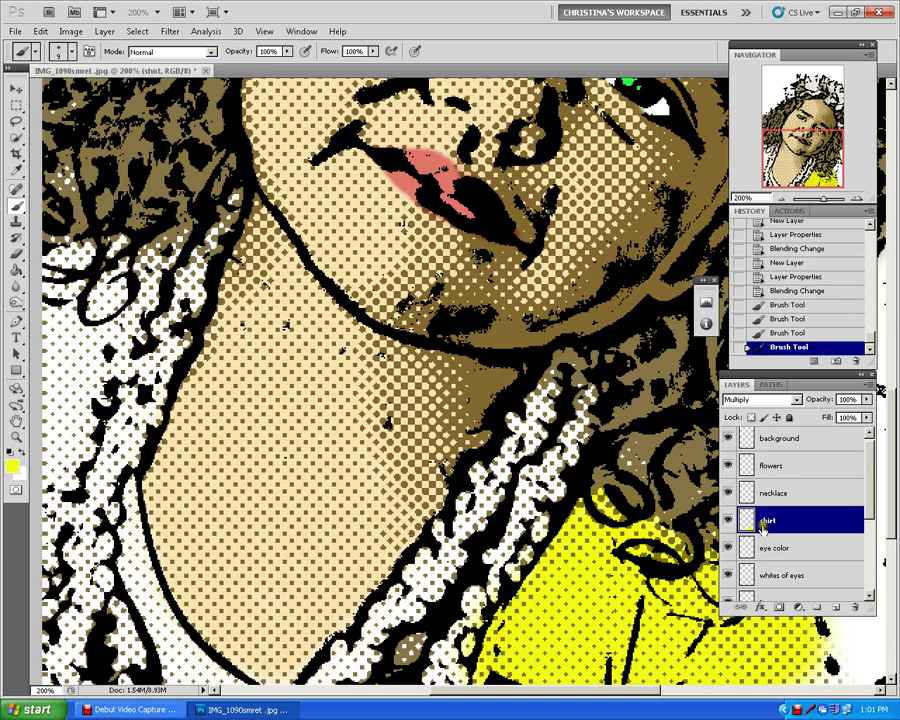
# Step: Add a mask to the shirt layer and paint out stray yellow along the shirt edges
pyautogui.click(777, 608)
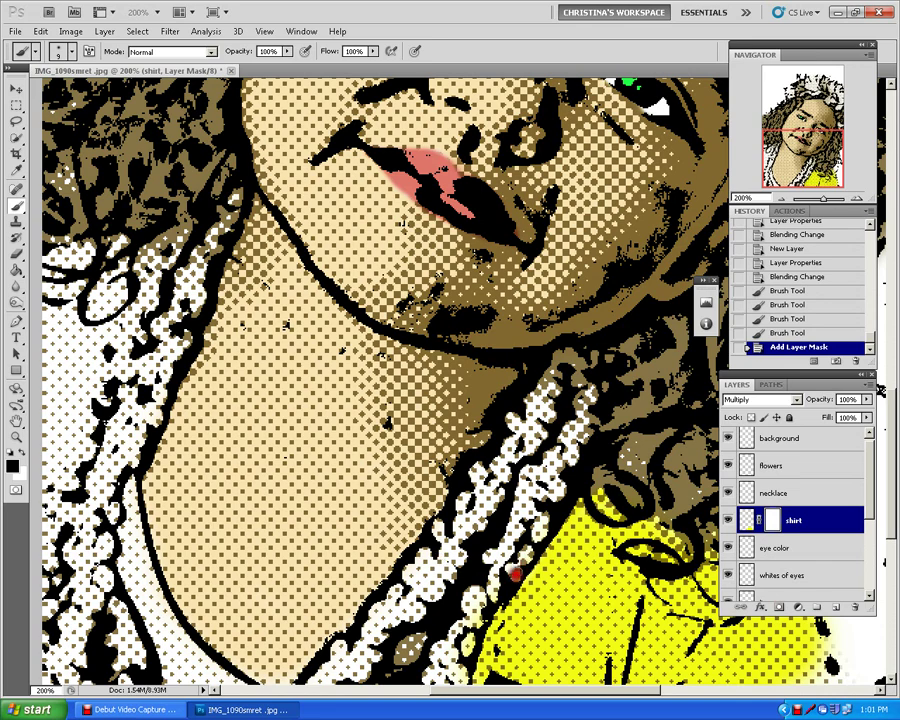
pyautogui.moveTo(527, 556)
pyautogui.mouseDown()
pyautogui.moveTo(550, 514)
pyautogui.moveTo(470, 612)
pyautogui.moveTo(478, 624)
pyautogui.moveTo(460, 652)
pyautogui.mouseUp()
pyautogui.moveTo(628, 497)
pyautogui.mouseDown()
pyautogui.moveTo(689, 538)
pyautogui.moveTo(693, 525)
pyautogui.mouseUp()
pyautogui.moveTo(790, 183); pyautogui.dragTo(792, 184)
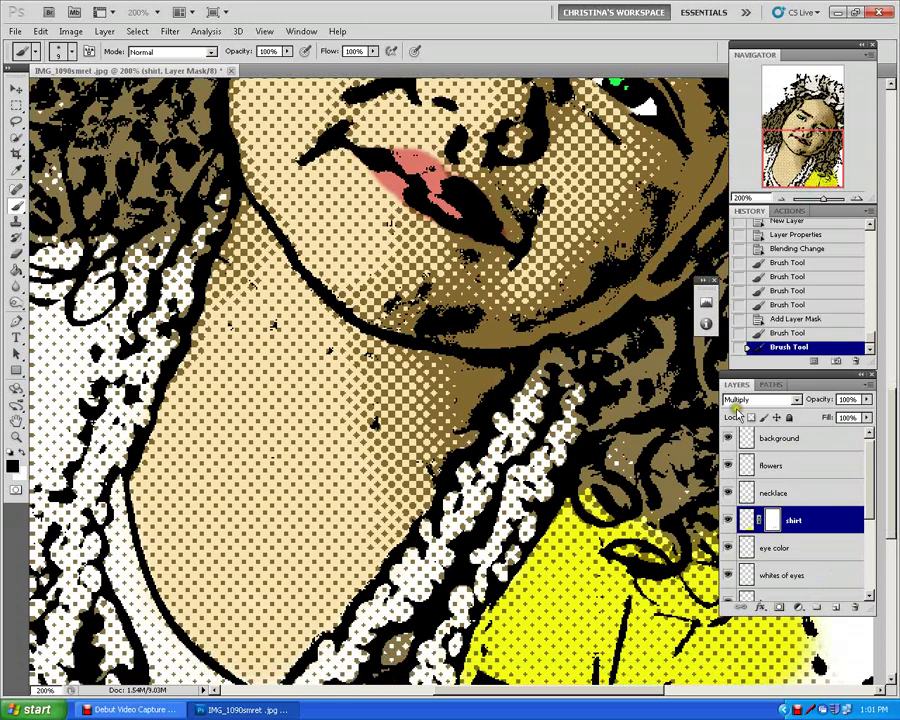
pyautogui.moveTo(640, 690); pyautogui.dragTo(705, 690)
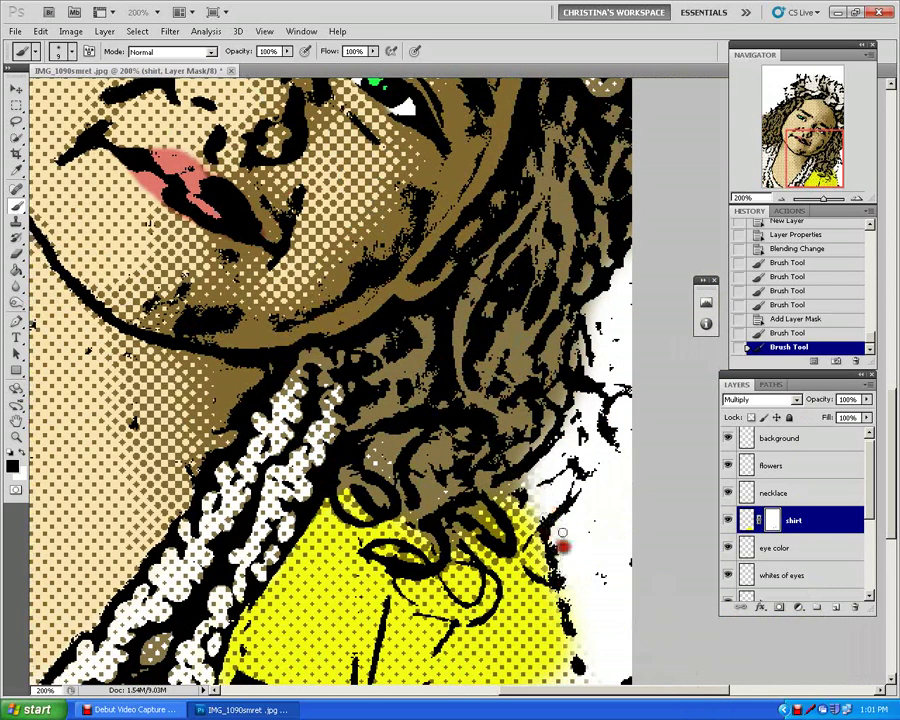
pyautogui.click(588, 655)
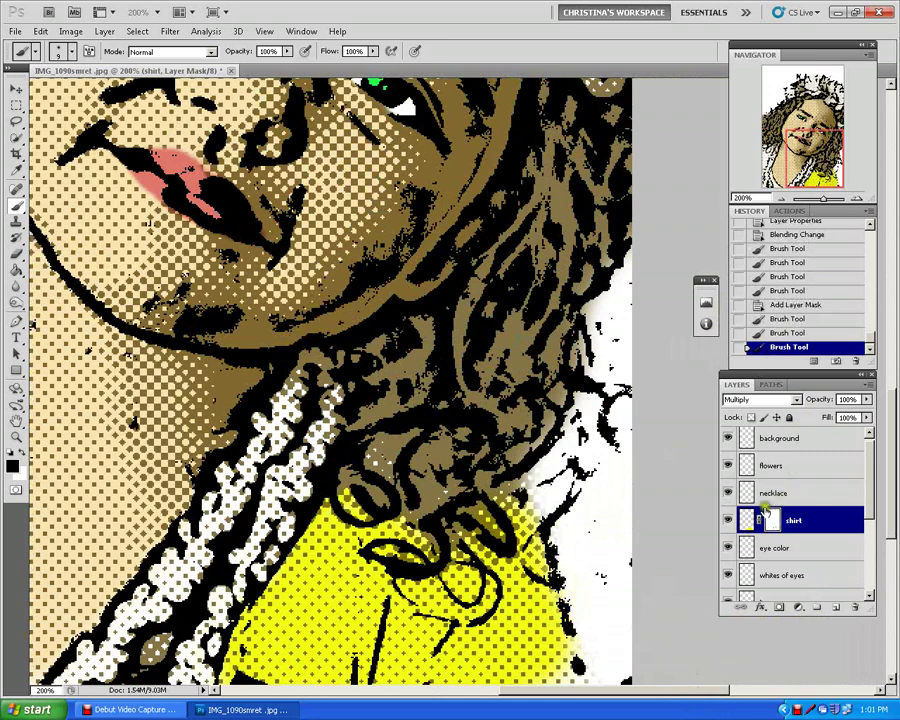
# Step: Paint more yellow on the shirt along its bottom edge and the left side of the neck
pyautogui.hotkey('ctrl', '2')
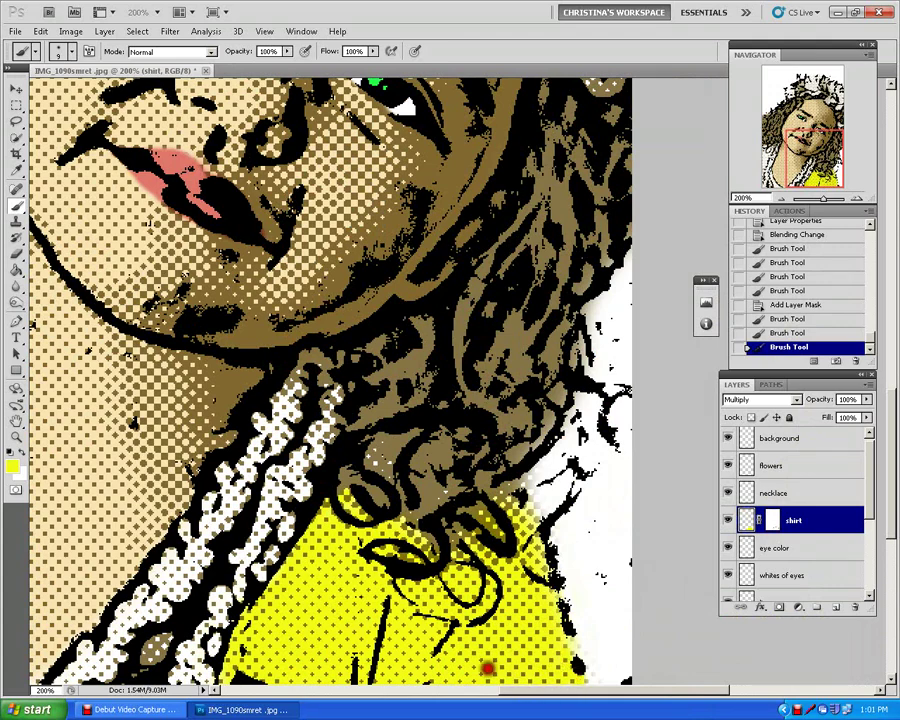
pyautogui.moveTo(452, 673); pyautogui.dragTo(412, 676)
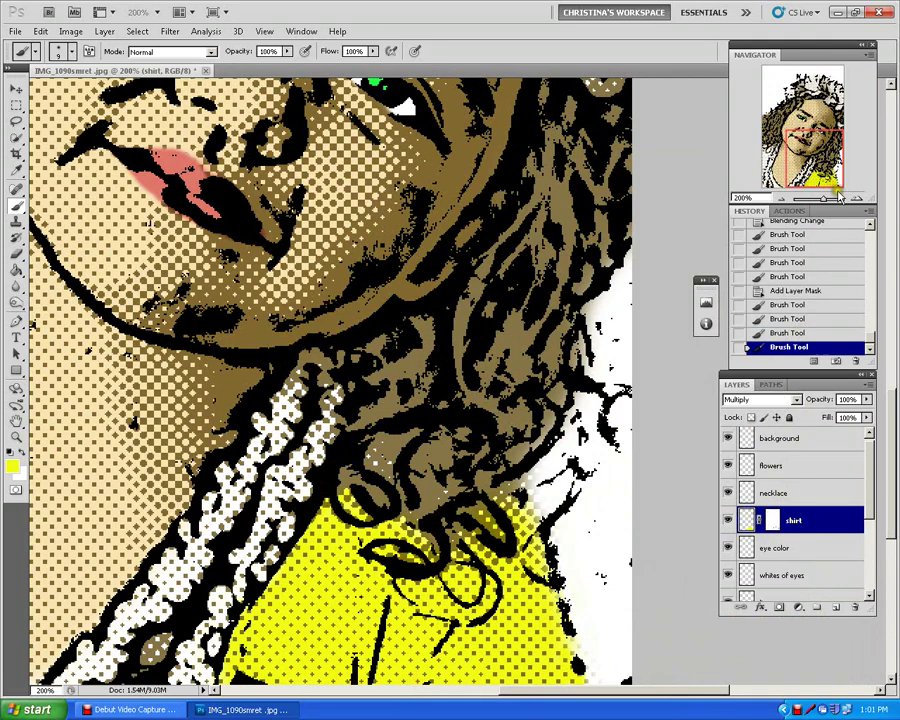
pyautogui.moveTo(838, 196); pyautogui.dragTo(817, 184)
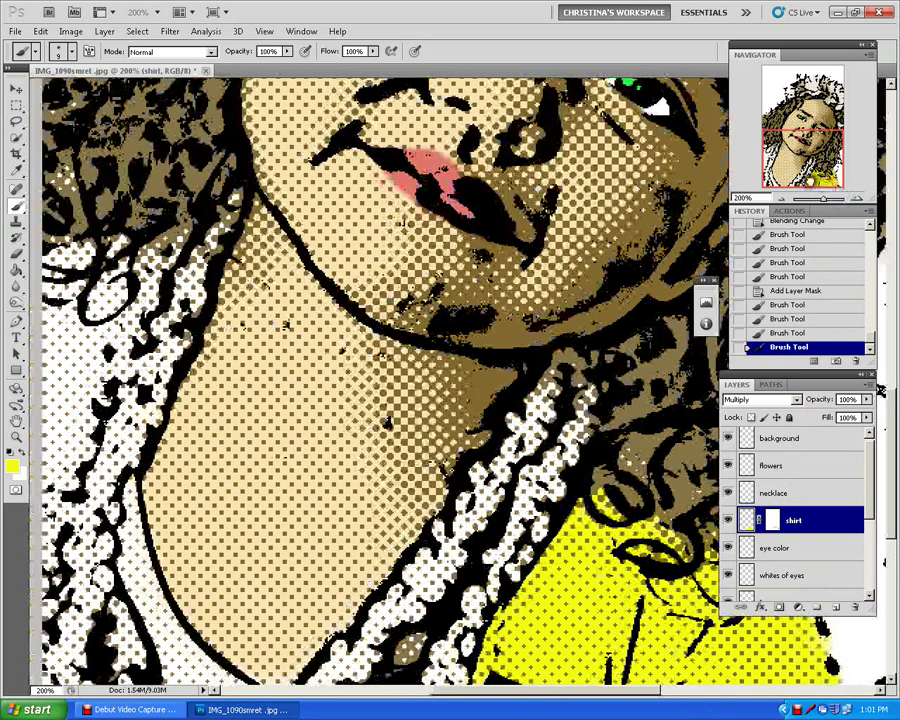
pyautogui.moveTo(130, 487)
pyautogui.mouseDown()
pyautogui.moveTo(129, 532)
pyautogui.moveTo(135, 518)
pyautogui.moveTo(118, 558)
pyautogui.moveTo(131, 564)
pyautogui.moveTo(140, 554)
pyautogui.moveTo(156, 600)
pyautogui.mouseUp()
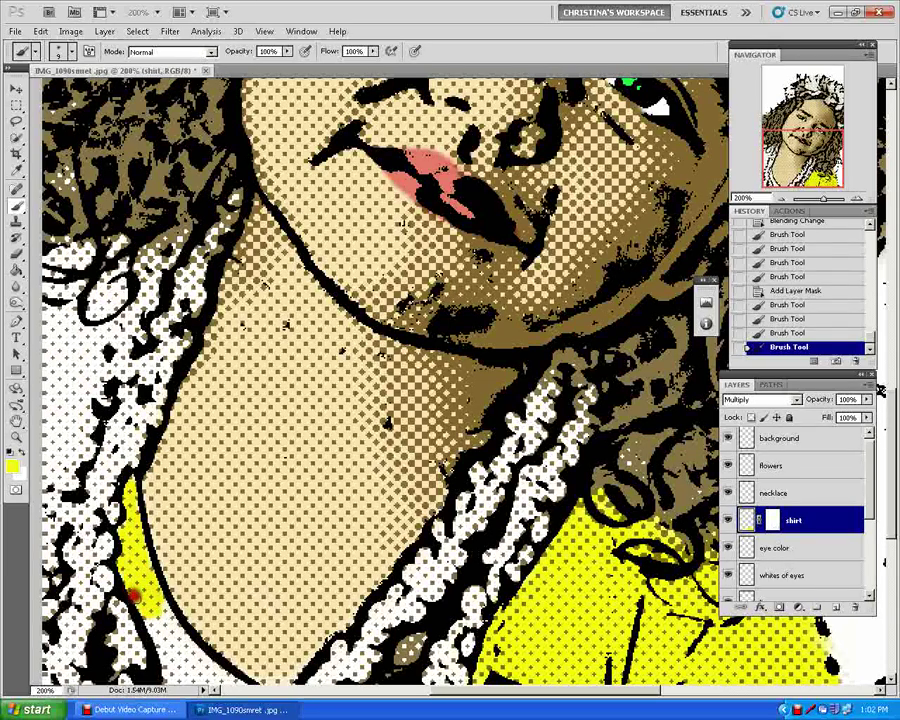
# Step: Brush yellow down the left collar and over the earring, widening the brush for broad fill
pyautogui.moveTo(147, 571)
pyautogui.mouseDown()
pyautogui.moveTo(171, 630)
pyautogui.moveTo(162, 602)
pyautogui.moveTo(165, 638)
pyautogui.moveTo(147, 636)
pyautogui.moveTo(167, 673)
pyautogui.moveTo(176, 679)
pyautogui.moveTo(176, 645)
pyautogui.moveTo(186, 671)
pyautogui.moveTo(178, 629)
pyautogui.moveTo(205, 666)
pyautogui.moveTo(198, 654)
pyautogui.moveTo(242, 685)
pyautogui.moveTo(198, 662)
pyautogui.moveTo(199, 681)
pyautogui.moveTo(218, 679)
pyautogui.moveTo(177, 675)
pyautogui.mouseUp()
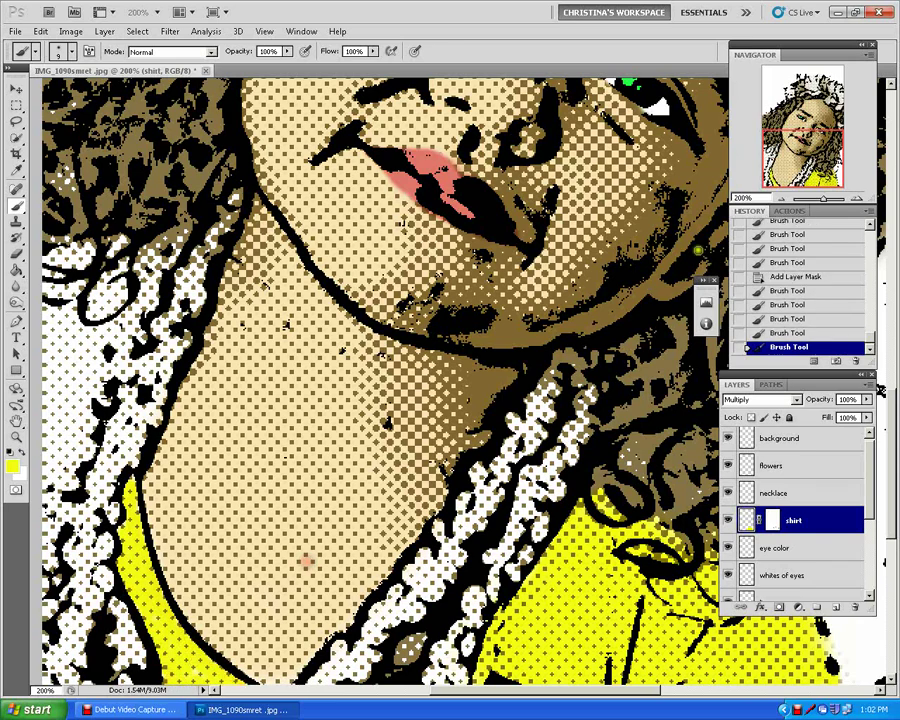
pyautogui.click(207, 667)
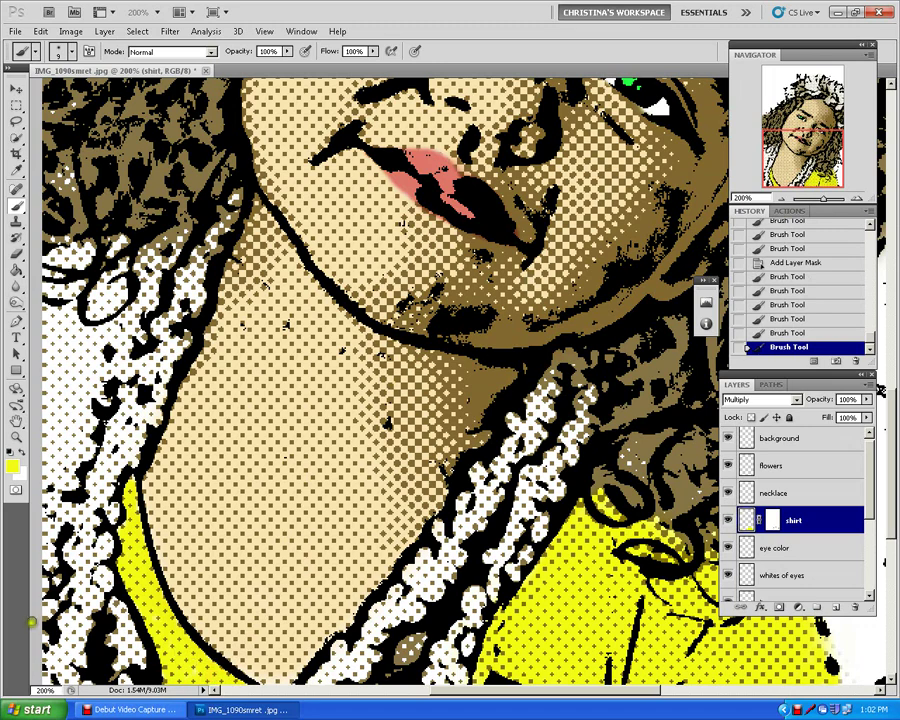
pyautogui.click(86, 252)
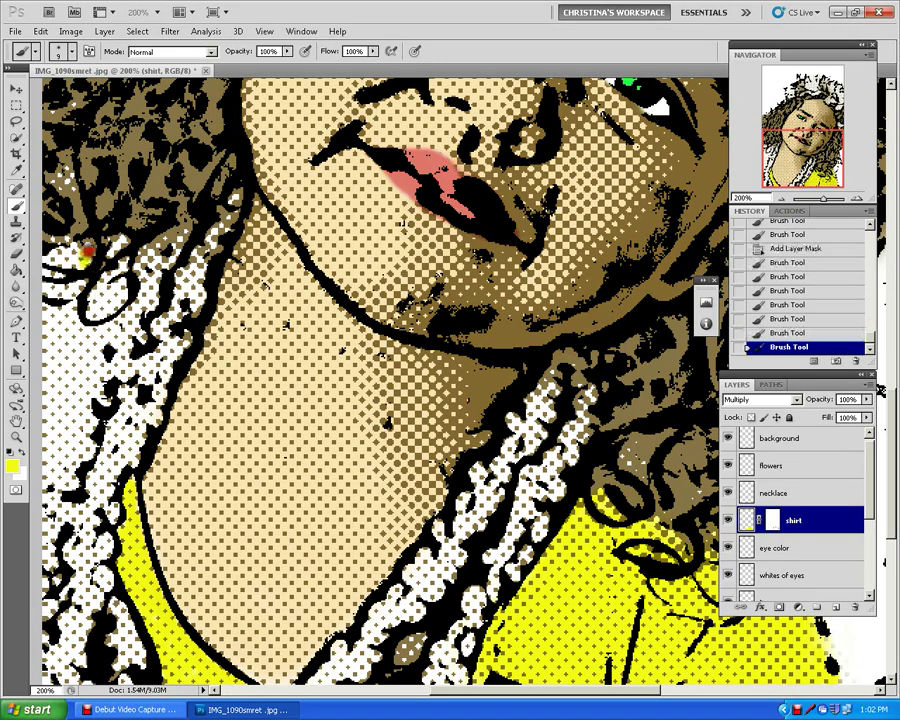
pyautogui.moveTo(74, 252)
pyautogui.mouseDown()
pyautogui.moveTo(74, 268)
pyautogui.moveTo(119, 240)
pyautogui.moveTo(50, 285)
pyautogui.mouseUp()
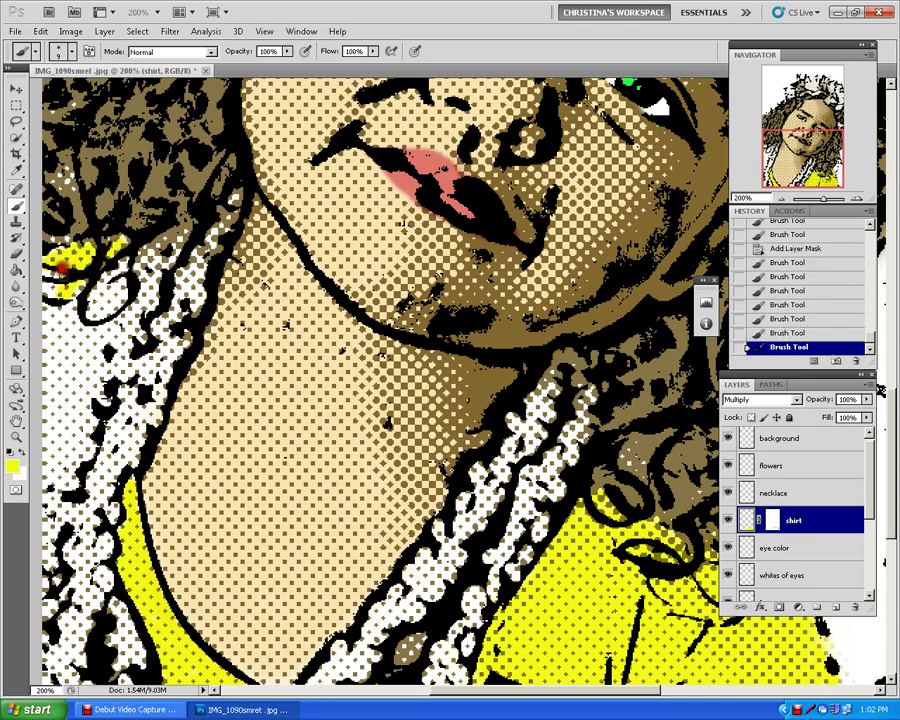
pyautogui.moveTo(37, 205); pyautogui.dragTo(52, 226)
pyautogui.press(']')
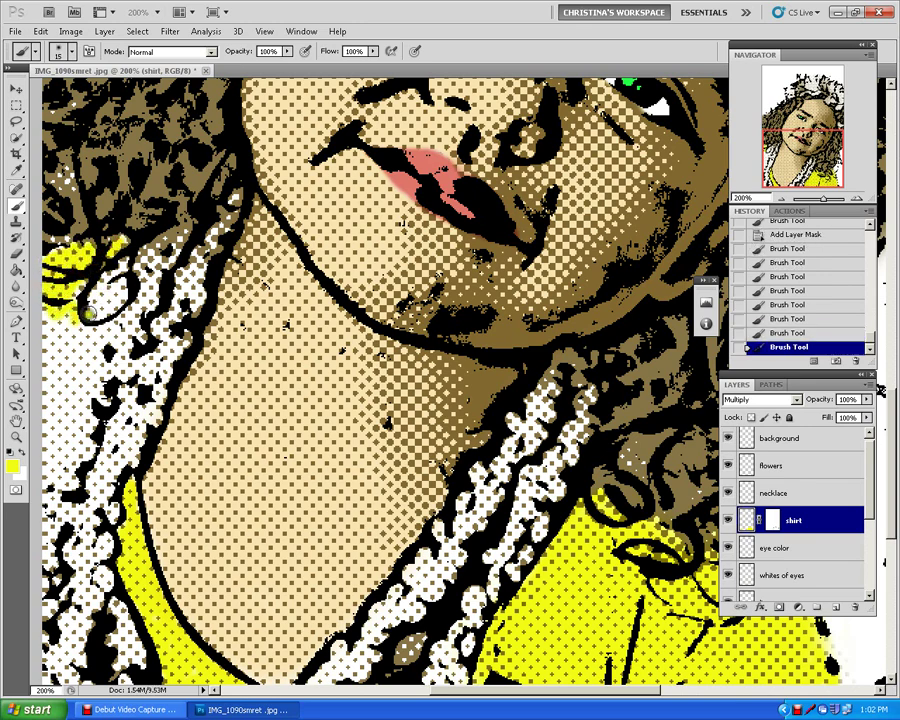
pyautogui.press(']')
pyautogui.press(']')
pyautogui.moveTo(88, 313)
pyautogui.mouseDown()
pyautogui.moveTo(56, 318)
pyautogui.moveTo(53, 354)
pyautogui.moveTo(80, 367)
pyautogui.moveTo(113, 351)
pyautogui.moveTo(130, 359)
pyautogui.moveTo(147, 325)
pyautogui.moveTo(173, 329)
pyautogui.moveTo(148, 378)
pyautogui.moveTo(162, 322)
pyautogui.mouseUp()
# Step: Hide spilled yellow on the shirt mask in black, then refine yellow around the earring and necklace edge
pyautogui.click(778, 521)
pyautogui.press('d')
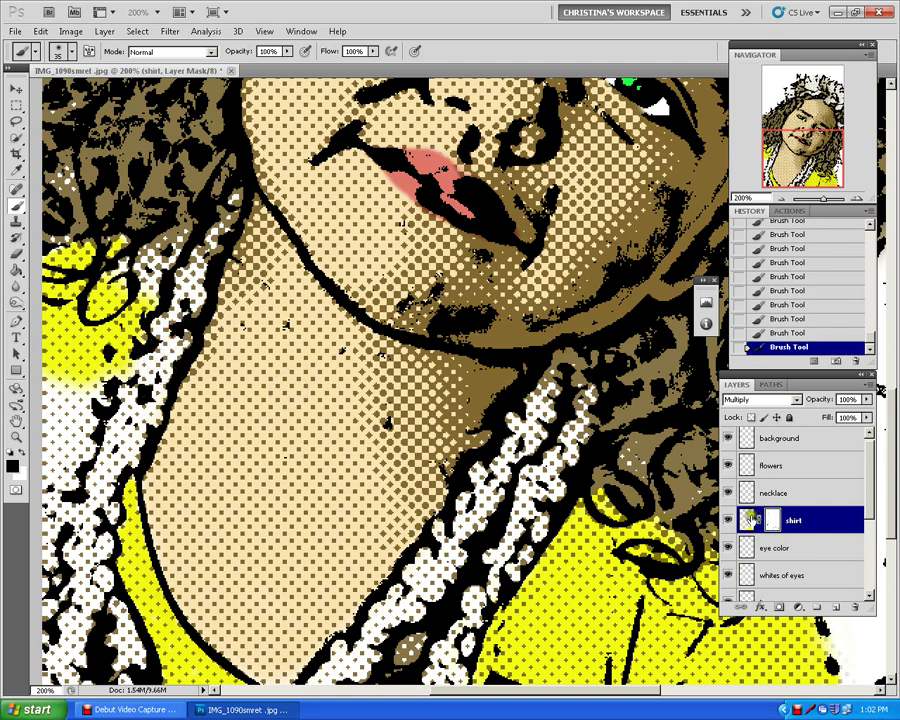
pyautogui.click(750, 519)
pyautogui.moveTo(74, 372)
pyautogui.mouseDown()
pyautogui.moveTo(84, 391)
pyautogui.moveTo(54, 415)
pyautogui.moveTo(48, 378)
pyautogui.moveTo(73, 425)
pyautogui.moveTo(48, 466)
pyautogui.moveTo(29, 548)
pyautogui.mouseUp()
pyautogui.press('[')
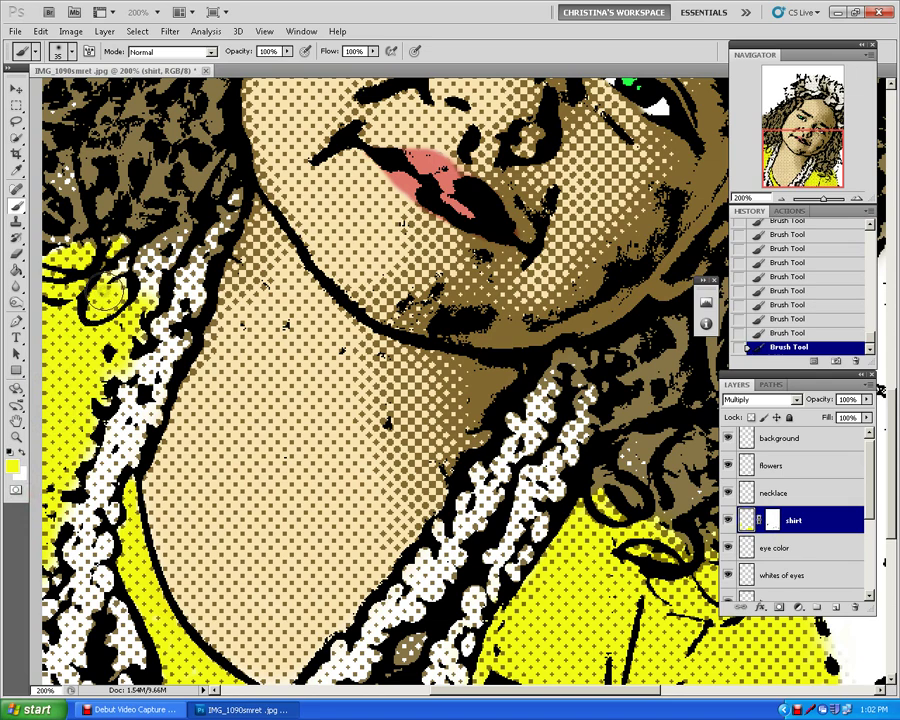
pyautogui.press('[')
pyautogui.press('[')
pyautogui.press('[')
pyautogui.click(117, 275)
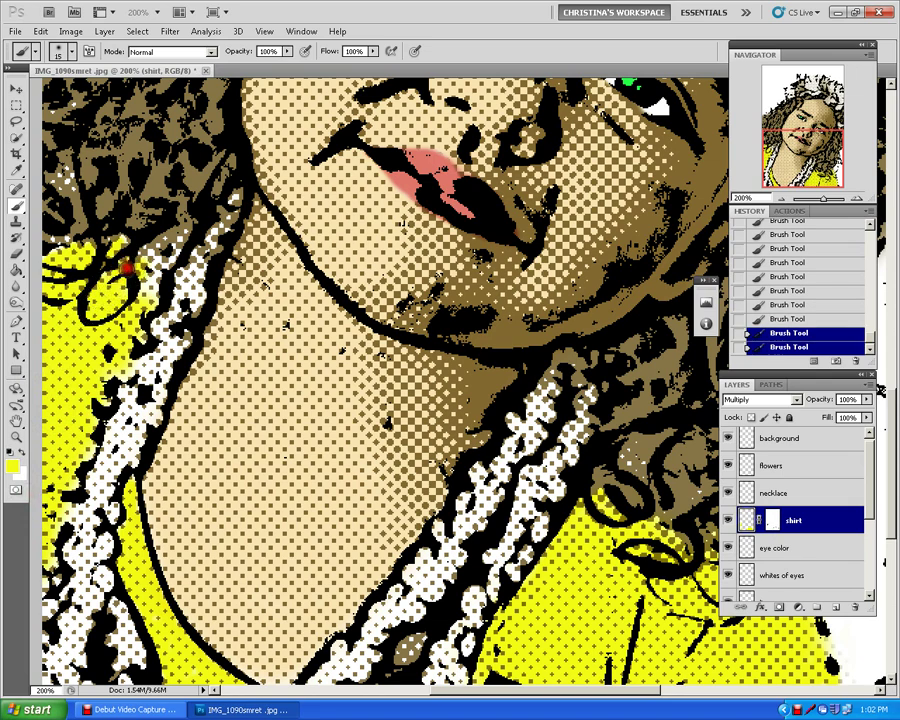
pyautogui.moveTo(126, 268)
pyautogui.mouseDown()
pyautogui.moveTo(178, 237)
pyautogui.moveTo(113, 338)
pyautogui.moveTo(109, 360)
pyautogui.moveTo(118, 330)
pyautogui.moveTo(111, 256)
pyautogui.moveTo(83, 268)
pyautogui.moveTo(53, 261)
pyautogui.moveTo(45, 423)
pyautogui.moveTo(84, 450)
pyautogui.moveTo(40, 470)
pyautogui.mouseUp()
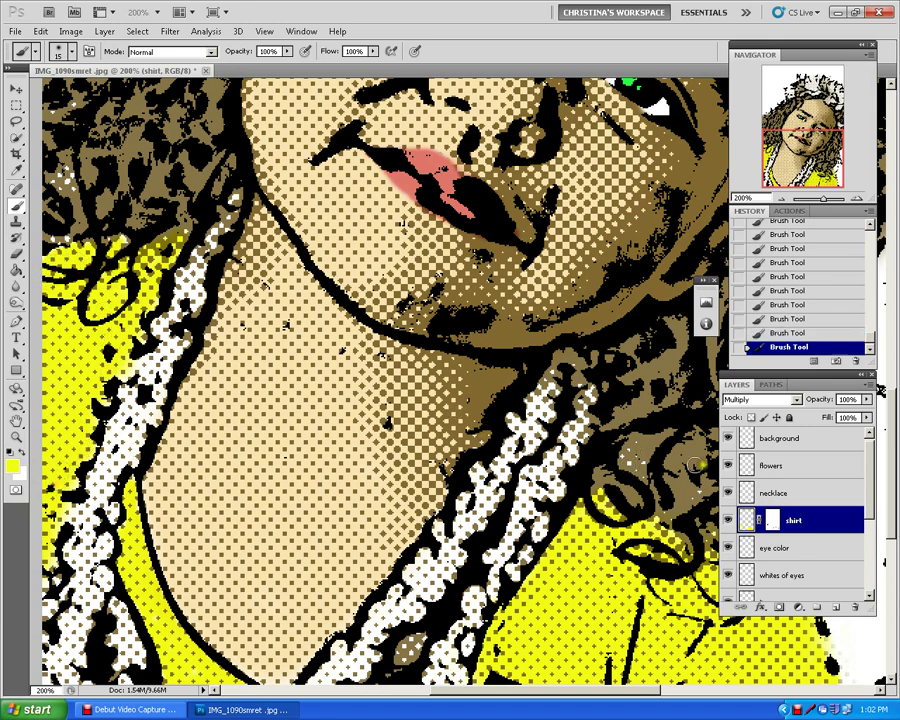
pyautogui.click(781, 494)
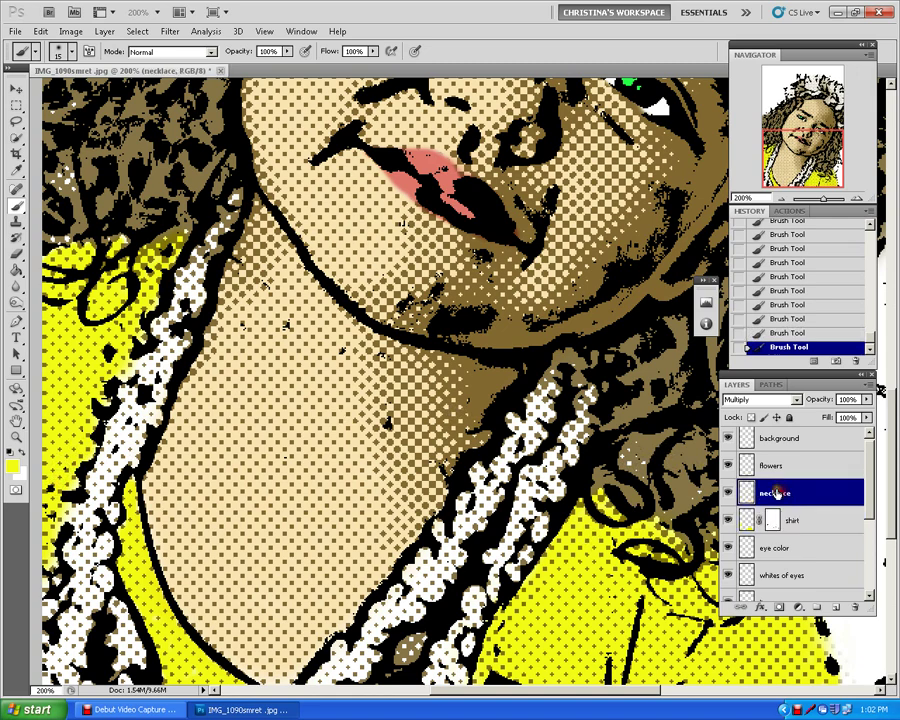
# Step: Set the foreground colour to cyan in the Color Picker and return to the Brush
pyautogui.click(14, 465)
pyautogui.moveTo(735, 309); pyautogui.dragTo(741, 321)
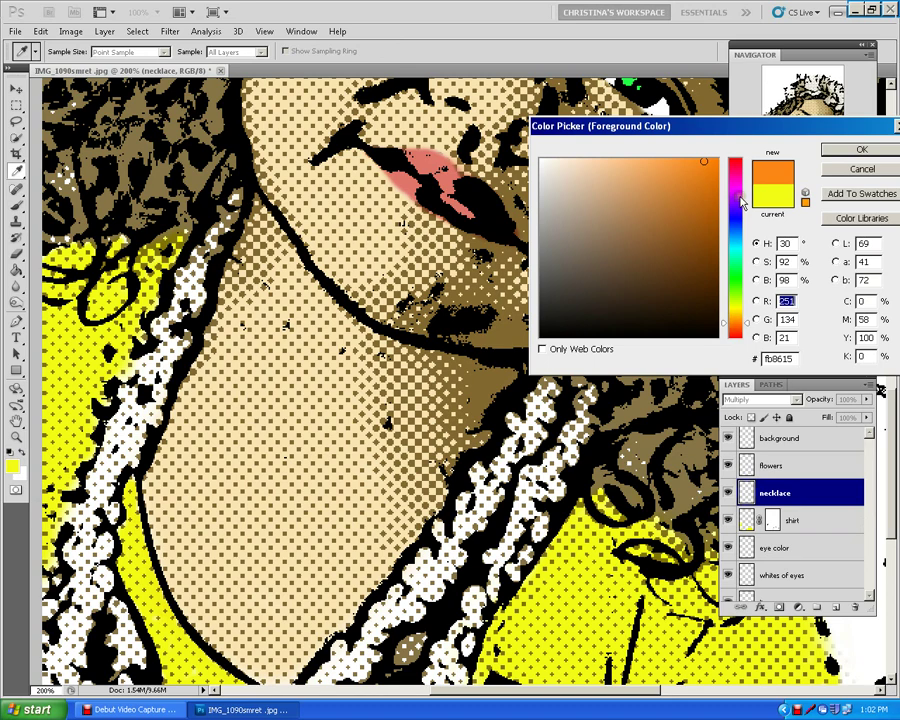
pyautogui.click(741, 243)
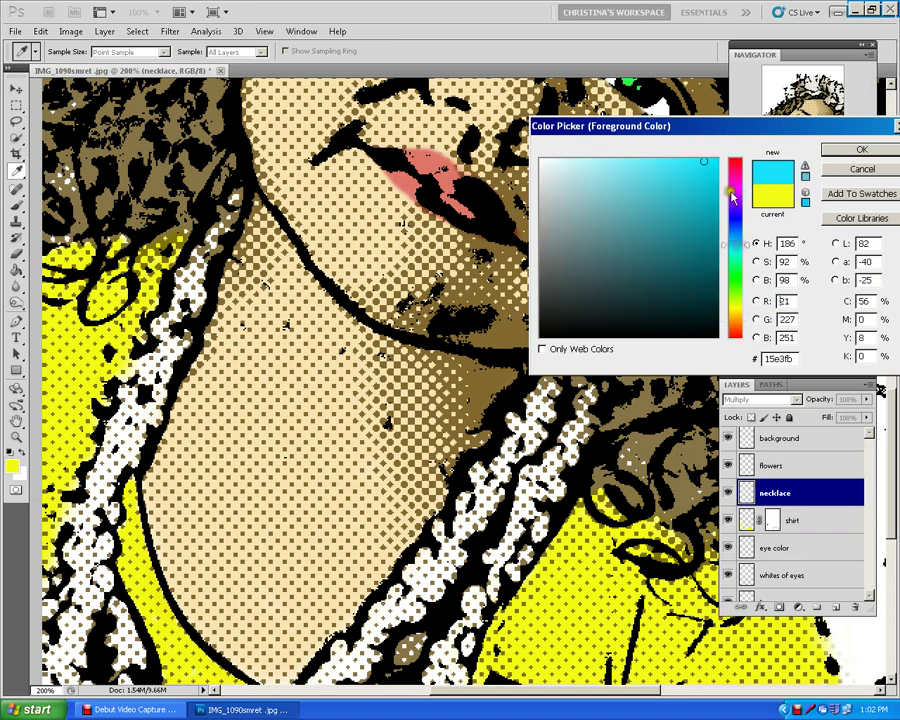
pyautogui.click(832, 148)
pyautogui.press('b')
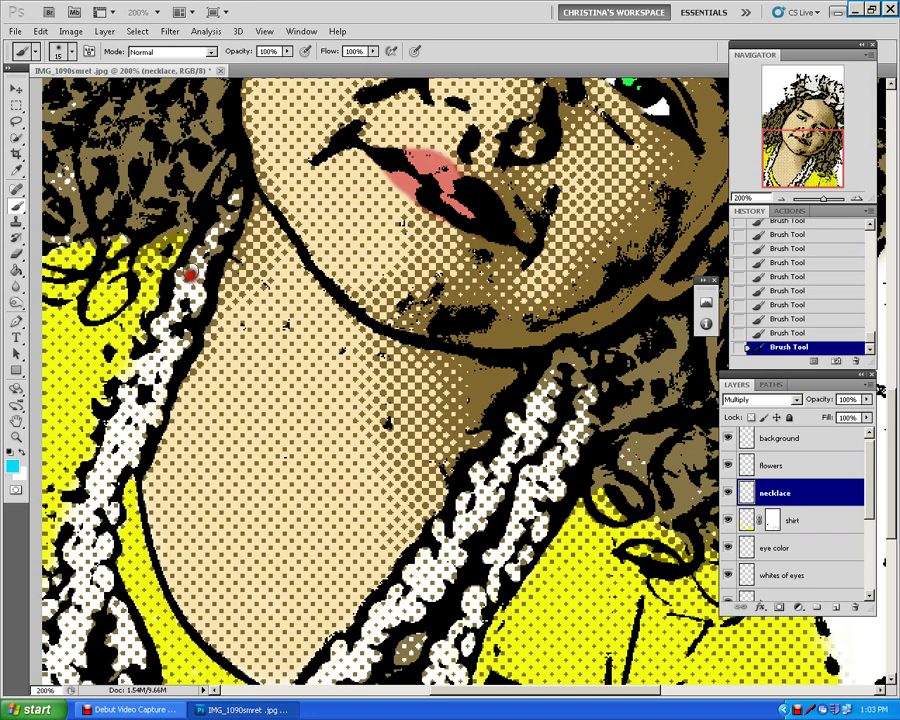
# Step: Paint the left and right bead strands cyan, filling the gap in the necklace
pyautogui.moveTo(190, 272)
pyautogui.mouseDown()
pyautogui.moveTo(234, 198)
pyautogui.moveTo(181, 309)
pyautogui.moveTo(199, 297)
pyautogui.moveTo(158, 326)
pyautogui.moveTo(184, 336)
pyautogui.moveTo(158, 345)
pyautogui.moveTo(139, 371)
pyautogui.moveTo(156, 372)
pyautogui.moveTo(146, 395)
pyautogui.moveTo(153, 411)
pyautogui.moveTo(128, 418)
pyautogui.moveTo(122, 392)
pyautogui.moveTo(106, 462)
pyautogui.moveTo(130, 453)
pyautogui.moveTo(120, 458)
pyautogui.moveTo(115, 432)
pyautogui.moveTo(99, 472)
pyautogui.moveTo(107, 466)
pyautogui.moveTo(99, 512)
pyautogui.moveTo(108, 514)
pyautogui.moveTo(97, 509)
pyautogui.moveTo(76, 521)
pyautogui.moveTo(80, 505)
pyautogui.moveTo(73, 556)
pyautogui.moveTo(96, 535)
pyautogui.moveTo(104, 543)
pyautogui.moveTo(68, 553)
pyautogui.moveTo(82, 564)
pyautogui.moveTo(87, 549)
pyautogui.moveTo(94, 557)
pyautogui.moveTo(108, 540)
pyautogui.moveTo(108, 513)
pyautogui.moveTo(104, 642)
pyautogui.moveTo(122, 634)
pyautogui.moveTo(117, 677)
pyautogui.moveTo(125, 653)
pyautogui.moveTo(127, 663)
pyautogui.moveTo(90, 631)
pyautogui.moveTo(66, 628)
pyautogui.moveTo(42, 588)
pyautogui.moveTo(46, 624)
pyautogui.moveTo(75, 592)
pyautogui.moveTo(60, 665)
pyautogui.moveTo(80, 650)
pyautogui.moveTo(100, 574)
pyautogui.moveTo(131, 652)
pyautogui.moveTo(80, 662)
pyautogui.moveTo(84, 604)
pyautogui.mouseUp()
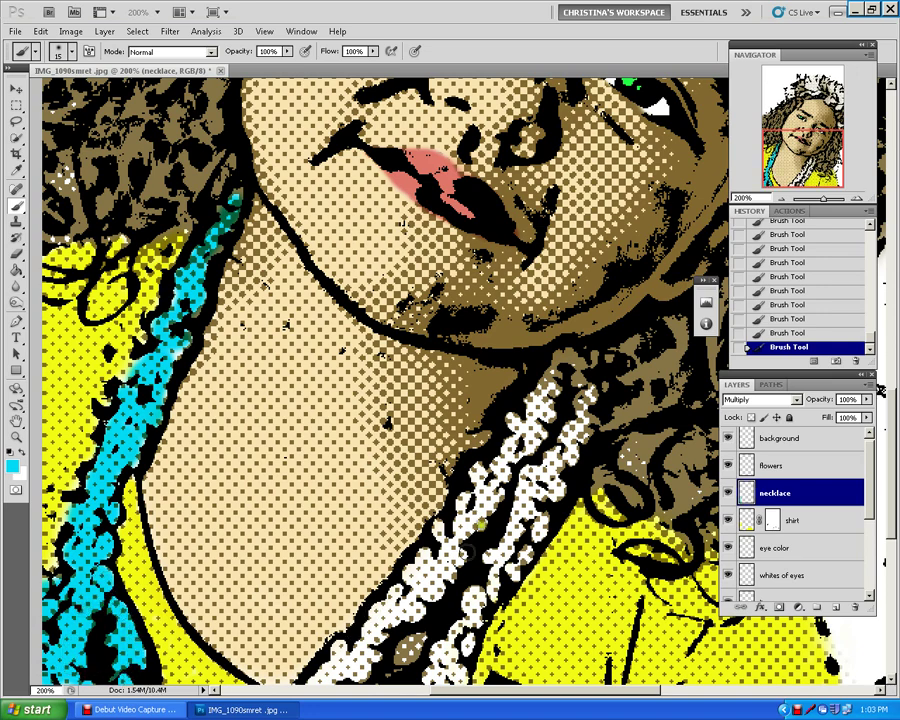
pyautogui.moveTo(567, 372)
pyautogui.mouseDown()
pyautogui.moveTo(510, 421)
pyautogui.moveTo(543, 429)
pyautogui.moveTo(549, 411)
pyautogui.moveTo(524, 445)
pyautogui.moveTo(540, 427)
pyautogui.moveTo(510, 443)
pyautogui.moveTo(493, 480)
pyautogui.moveTo(475, 475)
pyautogui.moveTo(470, 485)
pyautogui.moveTo(485, 509)
pyautogui.moveTo(505, 480)
pyautogui.moveTo(481, 539)
pyautogui.moveTo(469, 529)
pyautogui.moveTo(472, 511)
pyautogui.moveTo(462, 515)
pyautogui.moveTo(463, 495)
pyautogui.moveTo(447, 544)
pyautogui.moveTo(439, 526)
pyautogui.moveTo(464, 545)
pyautogui.moveTo(446, 575)
pyautogui.moveTo(426, 552)
pyautogui.moveTo(414, 563)
pyautogui.moveTo(395, 619)
pyautogui.moveTo(403, 597)
pyautogui.moveTo(415, 615)
pyautogui.moveTo(398, 609)
pyautogui.moveTo(397, 585)
pyautogui.moveTo(369, 618)
pyautogui.moveTo(369, 666)
pyautogui.moveTo(340, 648)
pyautogui.mouseUp()
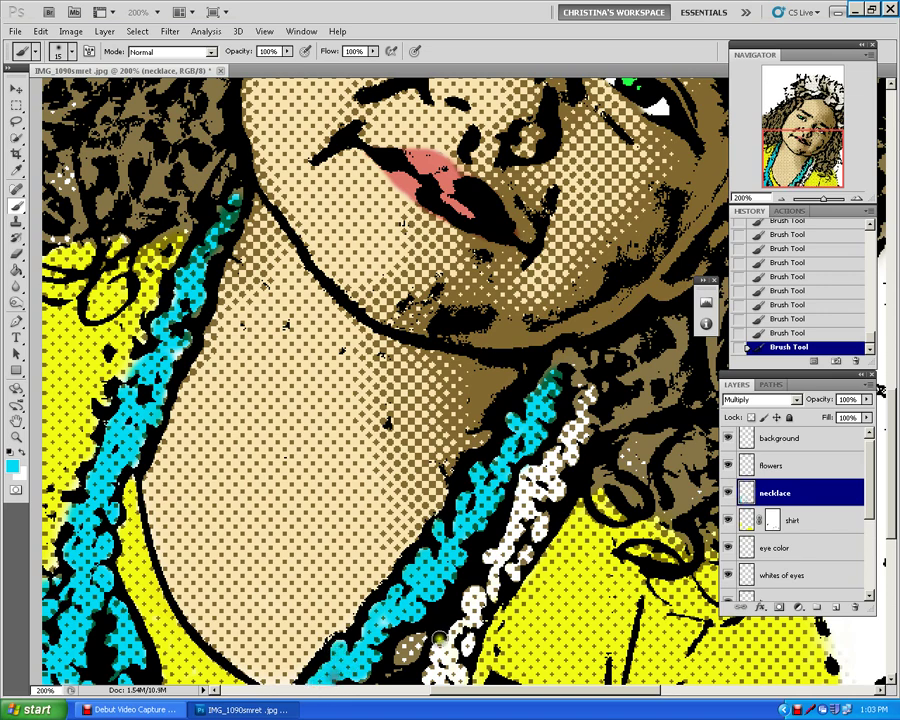
pyautogui.moveTo(420, 642)
pyautogui.mouseDown()
pyautogui.moveTo(394, 661)
pyautogui.moveTo(421, 639)
pyautogui.moveTo(455, 682)
pyautogui.moveTo(474, 617)
pyautogui.moveTo(470, 589)
pyautogui.moveTo(473, 602)
pyautogui.moveTo(481, 583)
pyautogui.moveTo(498, 577)
pyautogui.moveTo(493, 591)
pyautogui.moveTo(483, 598)
pyautogui.moveTo(541, 527)
pyautogui.moveTo(540, 497)
pyautogui.moveTo(566, 475)
pyautogui.moveTo(590, 390)
pyautogui.moveTo(520, 498)
pyautogui.moveTo(524, 475)
pyautogui.moveTo(551, 457)
pyautogui.moveTo(534, 495)
pyautogui.moveTo(492, 542)
pyautogui.moveTo(502, 526)
pyautogui.moveTo(483, 565)
pyautogui.moveTo(532, 506)
pyautogui.moveTo(520, 551)
pyautogui.moveTo(485, 594)
pyautogui.mouseUp()
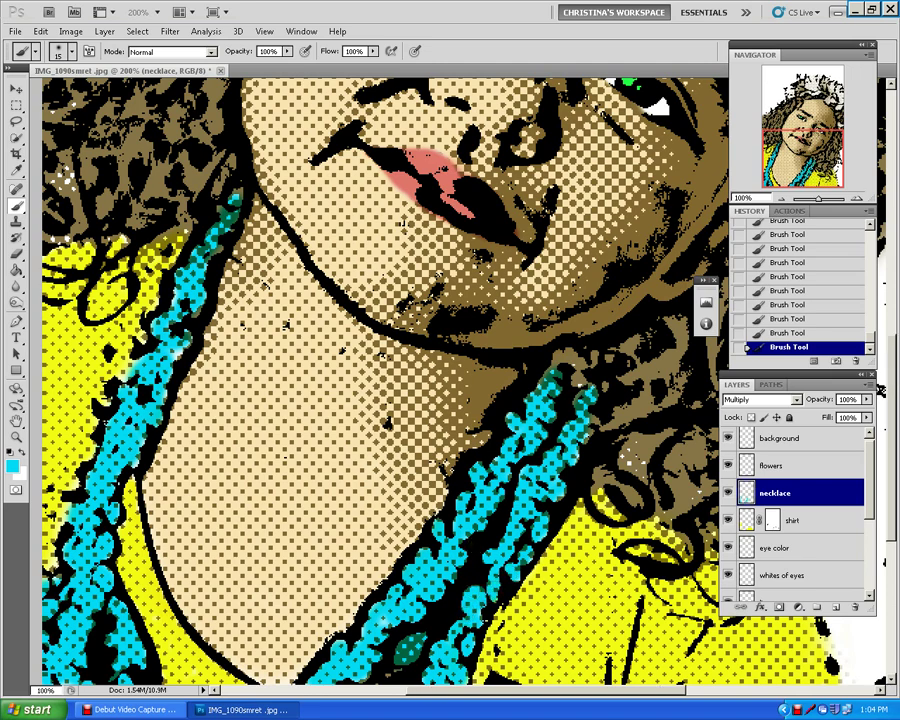
pyautogui.hotkey('ctrl', '-')
pyautogui.hotkey('ctrl', '-')
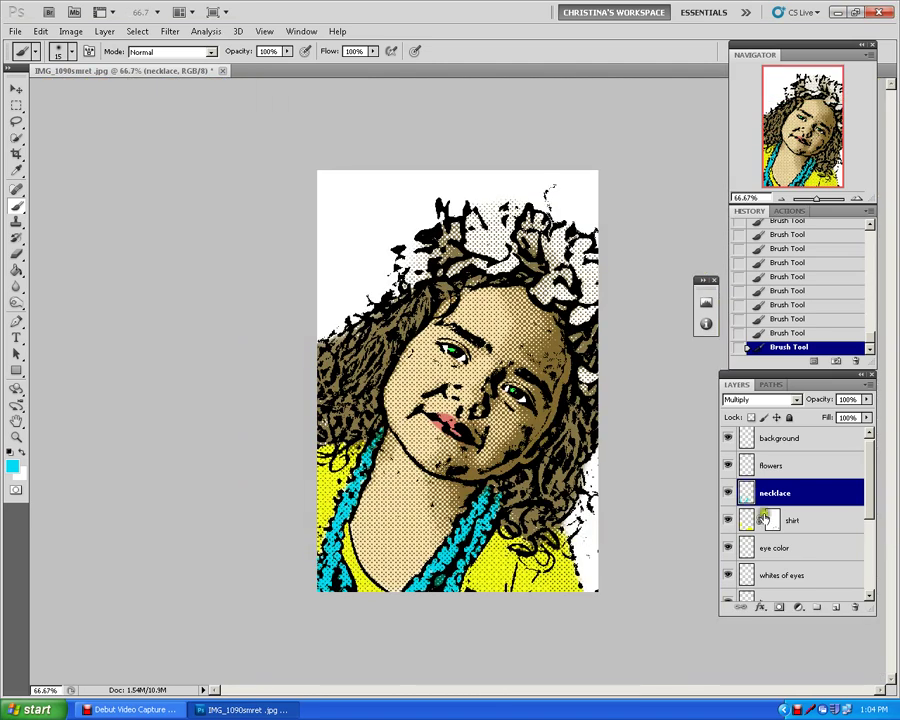
# Step: On the flowers layer, paint magenta onto the right-hand flower
pyautogui.click(797, 468)
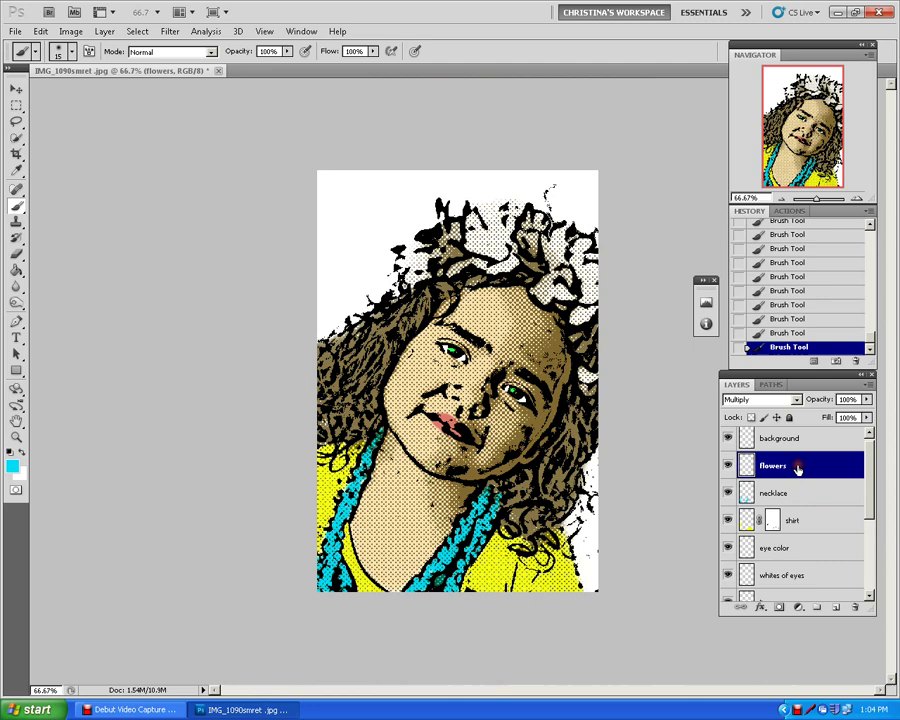
pyautogui.click(12, 466)
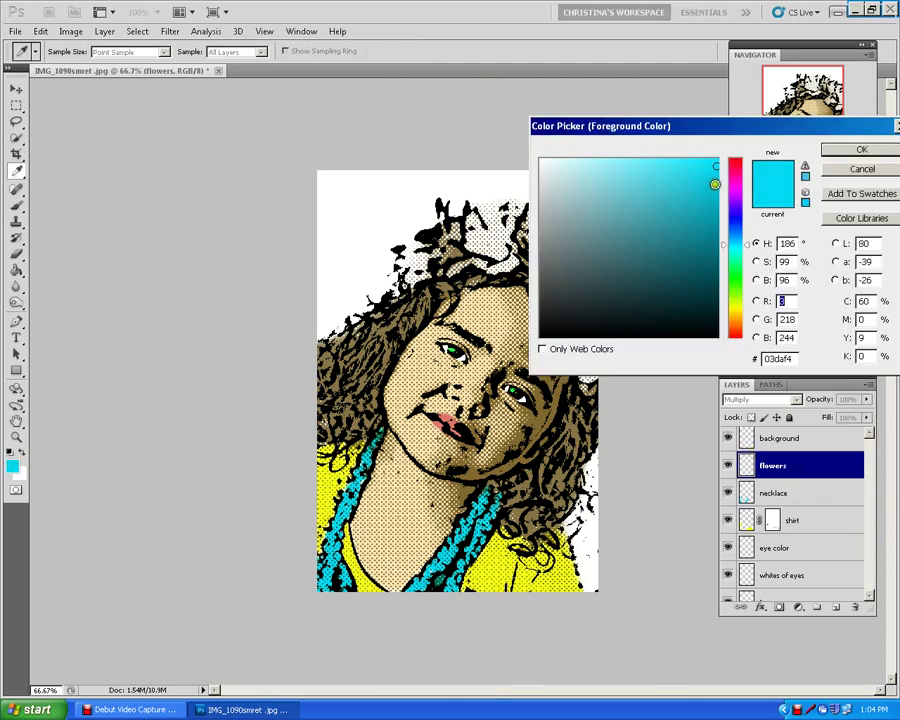
pyautogui.click(740, 186)
pyautogui.click(826, 149)
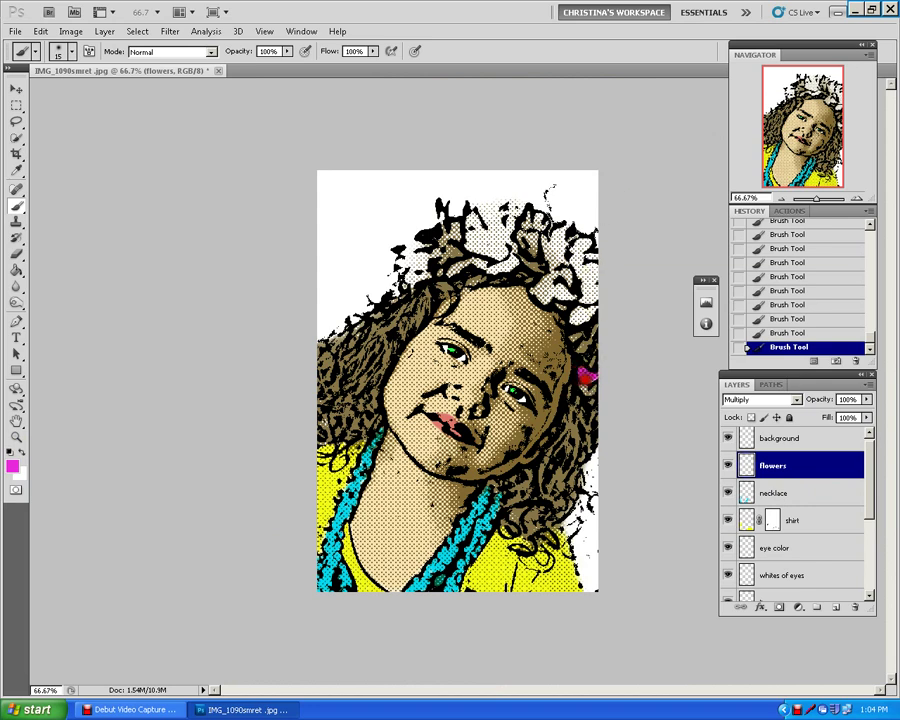
pyautogui.moveTo(585, 376); pyautogui.dragTo(592, 379)
pyautogui.hotkey('ctrl', '+')
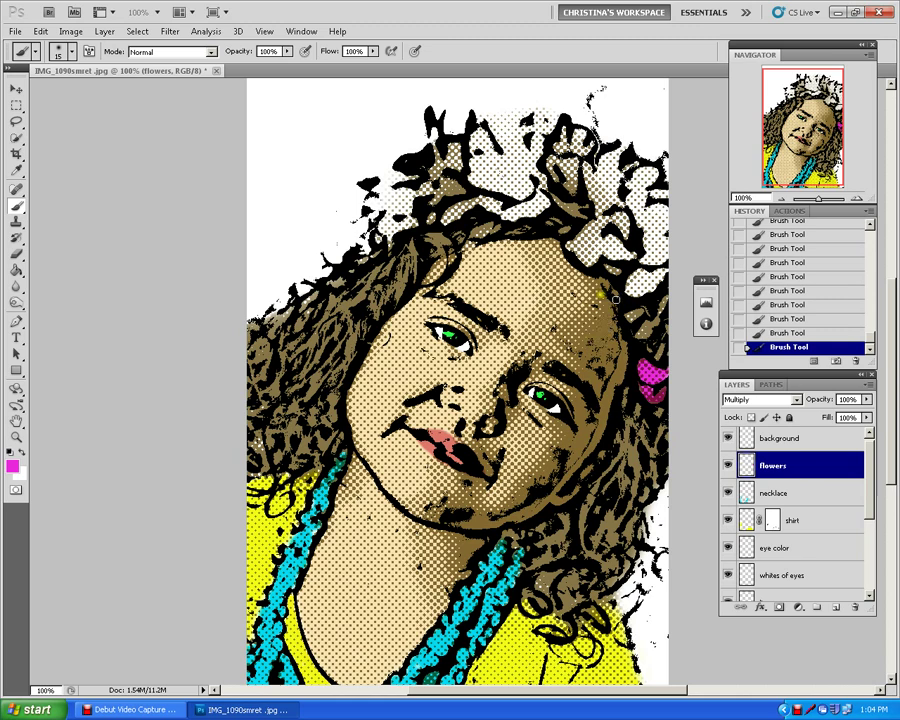
# Step: Switch to light pink and paint it over the right and upper flowers
pyautogui.click(18, 462)
pyautogui.click(630, 202)
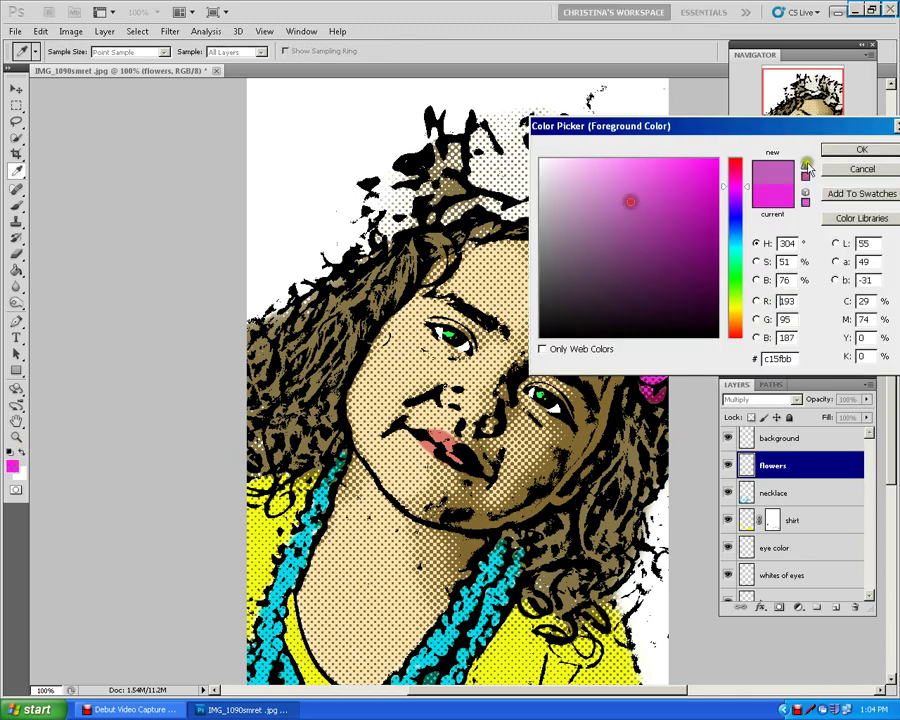
pyautogui.click(862, 149)
pyautogui.press('b')
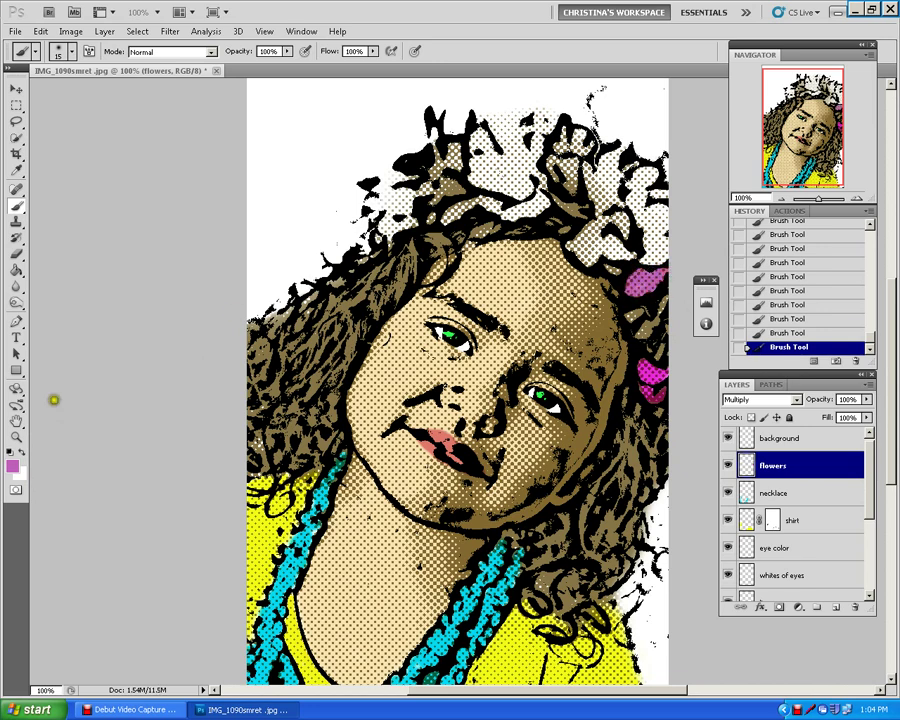
pyautogui.click(12, 467)
pyautogui.click(591, 166)
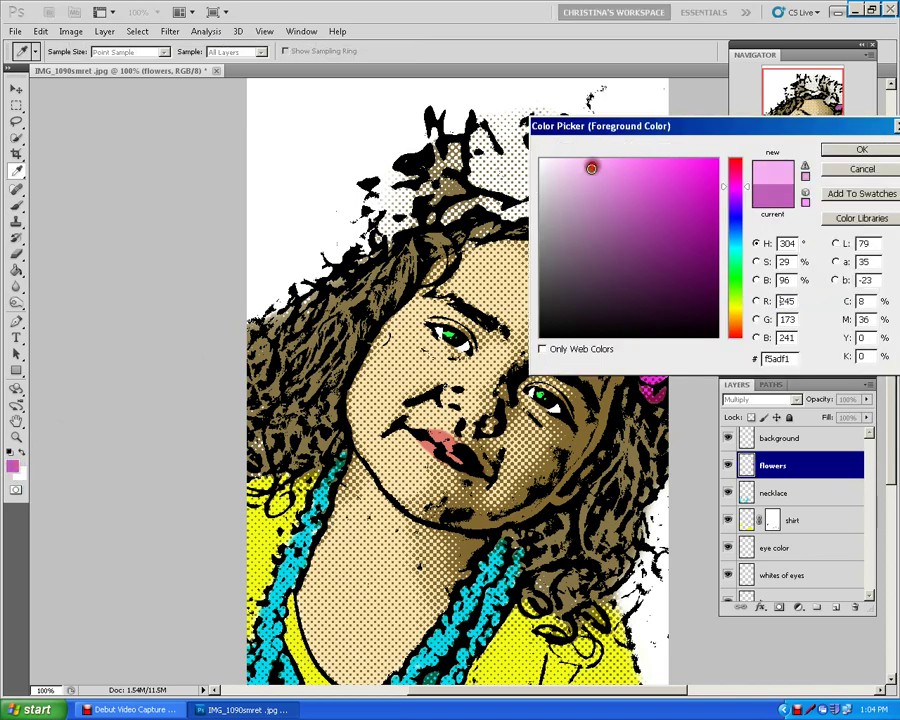
pyautogui.click(857, 150)
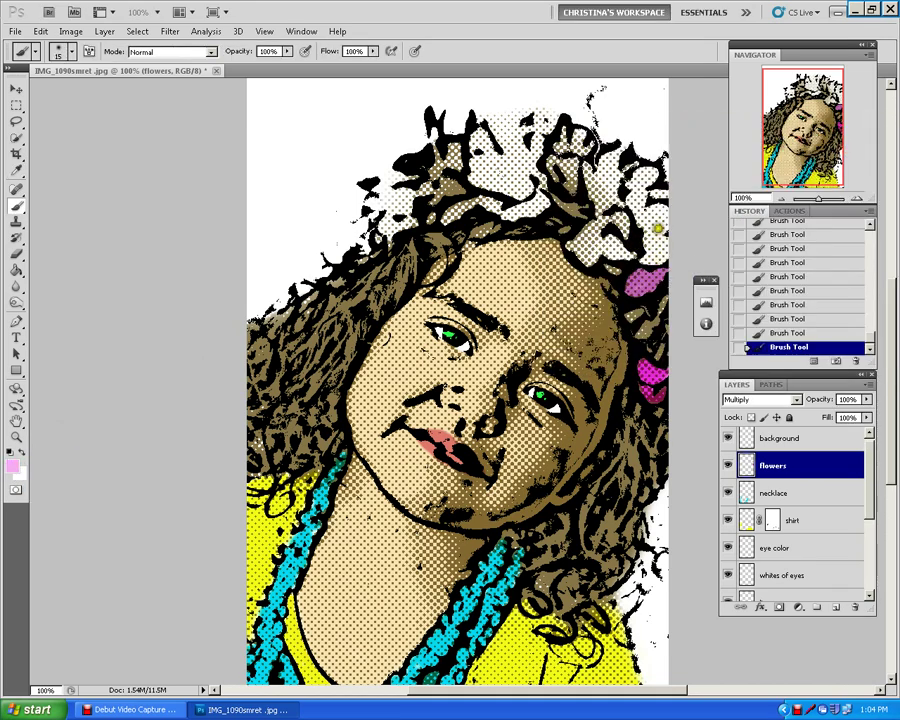
pyautogui.moveTo(658, 229)
pyautogui.mouseDown()
pyautogui.moveTo(645, 262)
pyautogui.moveTo(668, 238)
pyautogui.moveTo(667, 208)
pyautogui.moveTo(645, 199)
pyautogui.moveTo(650, 238)
pyautogui.mouseUp()
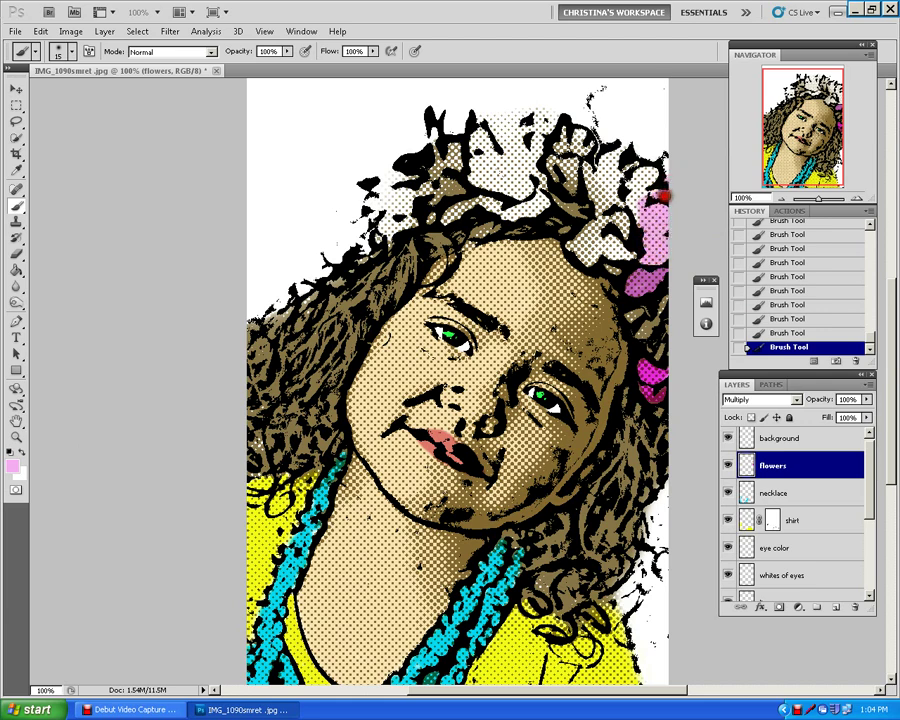
pyautogui.moveTo(635, 178)
pyautogui.mouseDown()
pyautogui.moveTo(639, 222)
pyautogui.moveTo(652, 233)
pyautogui.mouseUp()
# Step: Brush saturated magenta over the upper-right flower and across the pink flower
pyautogui.click(12, 465)
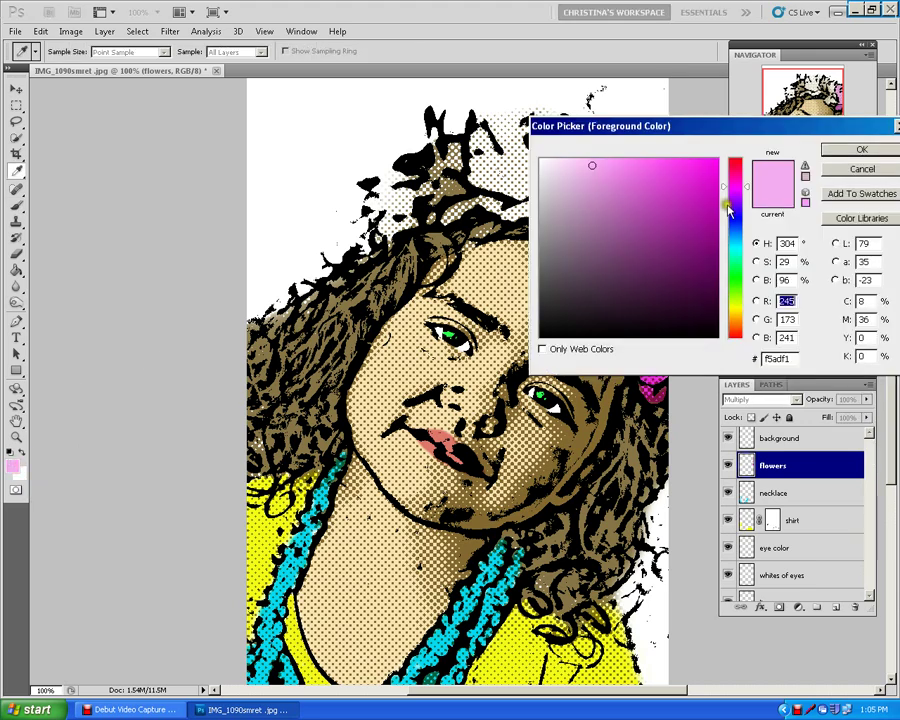
pyautogui.moveTo(741, 185); pyautogui.dragTo(742, 185)
pyautogui.click(707, 168)
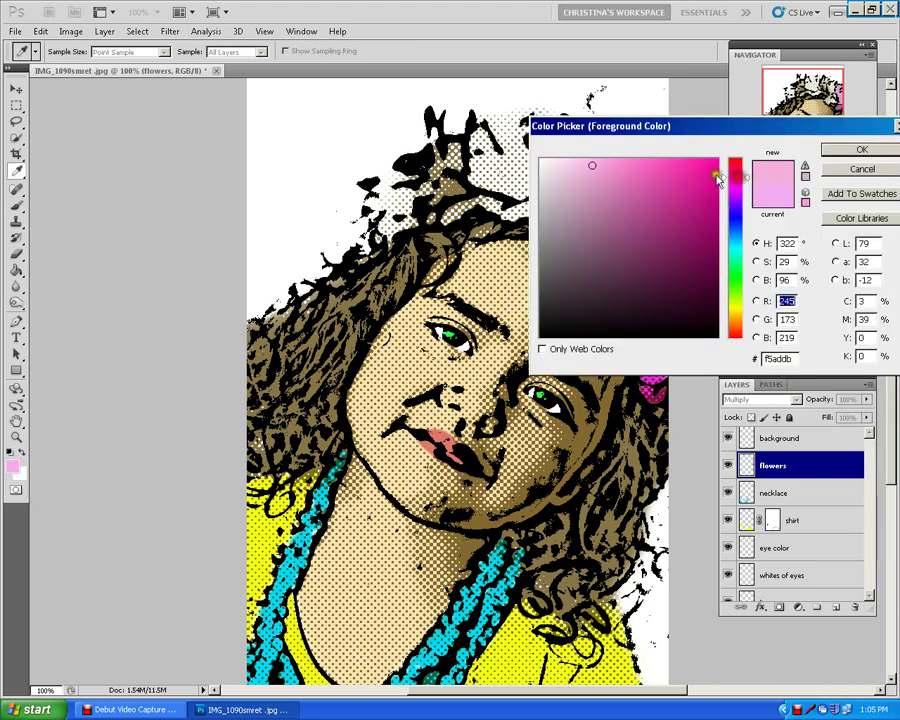
pyautogui.click(862, 149)
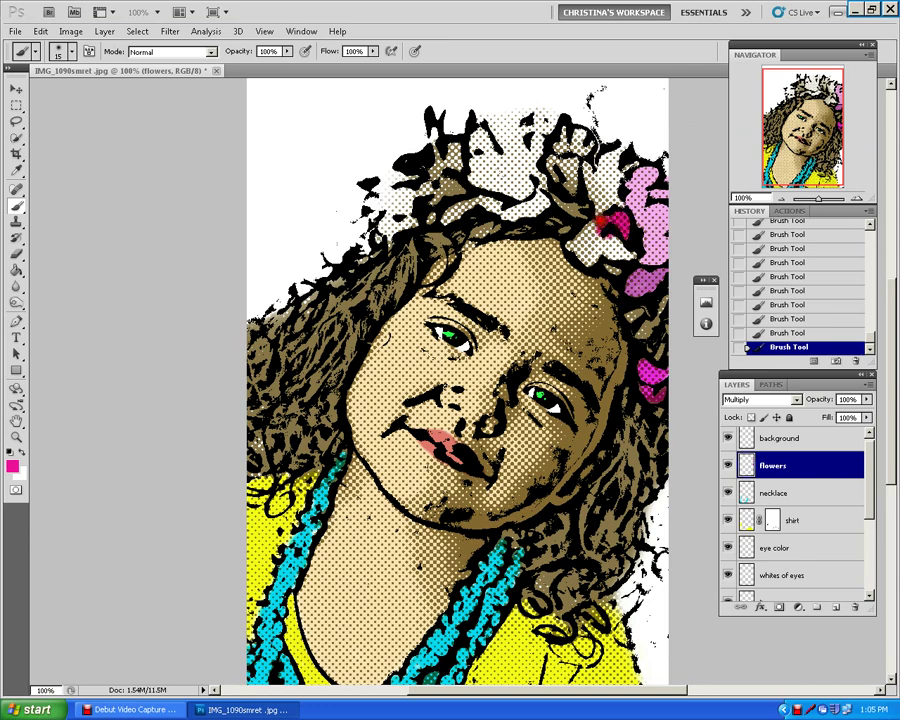
pyautogui.moveTo(600, 220); pyautogui.dragTo(582, 242)
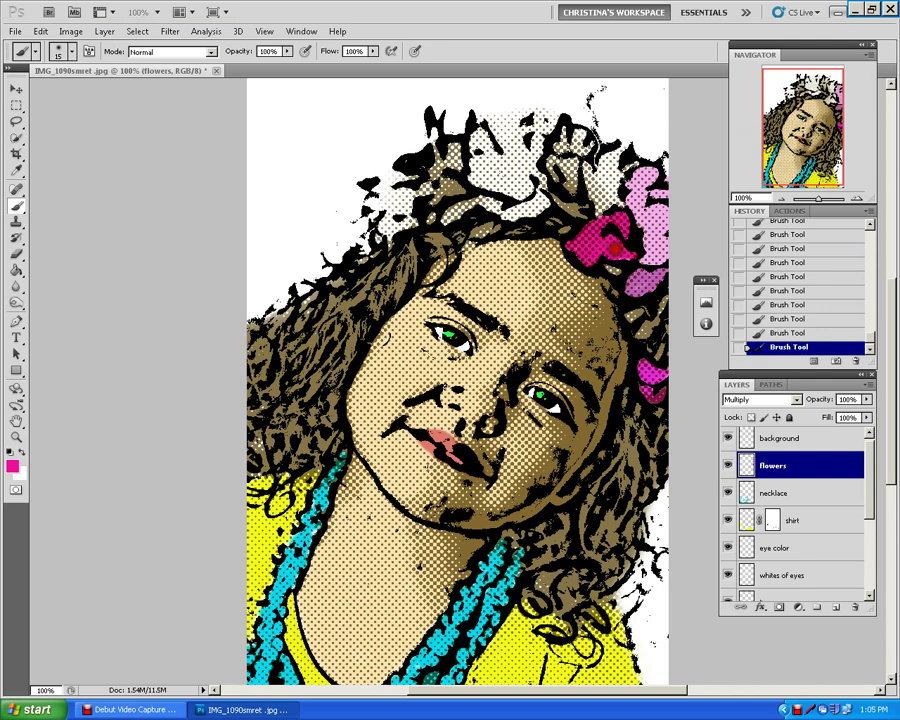
pyautogui.click(15, 468)
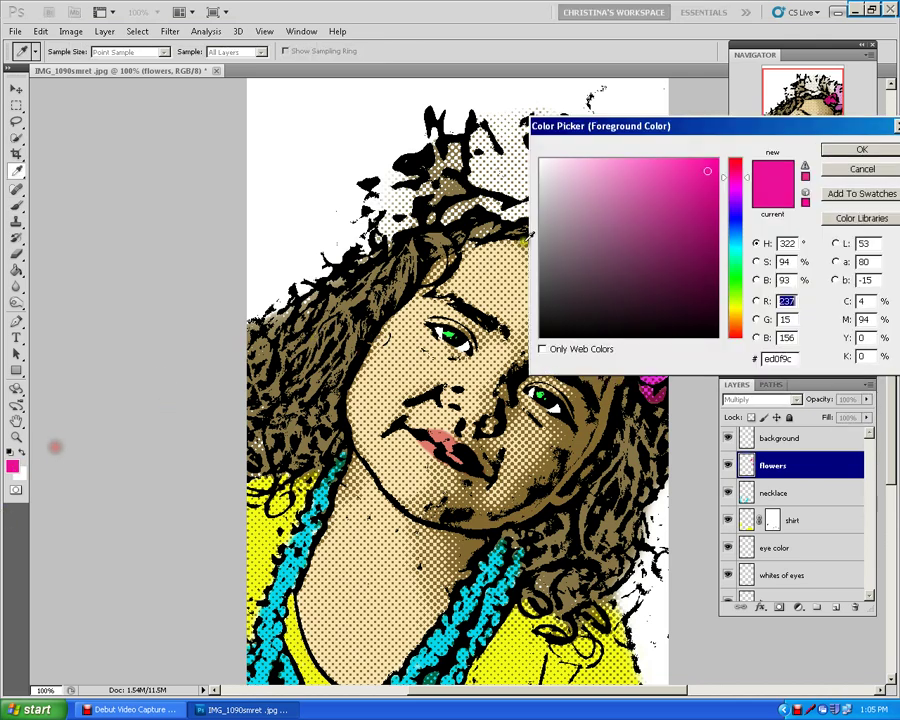
pyautogui.click(823, 152)
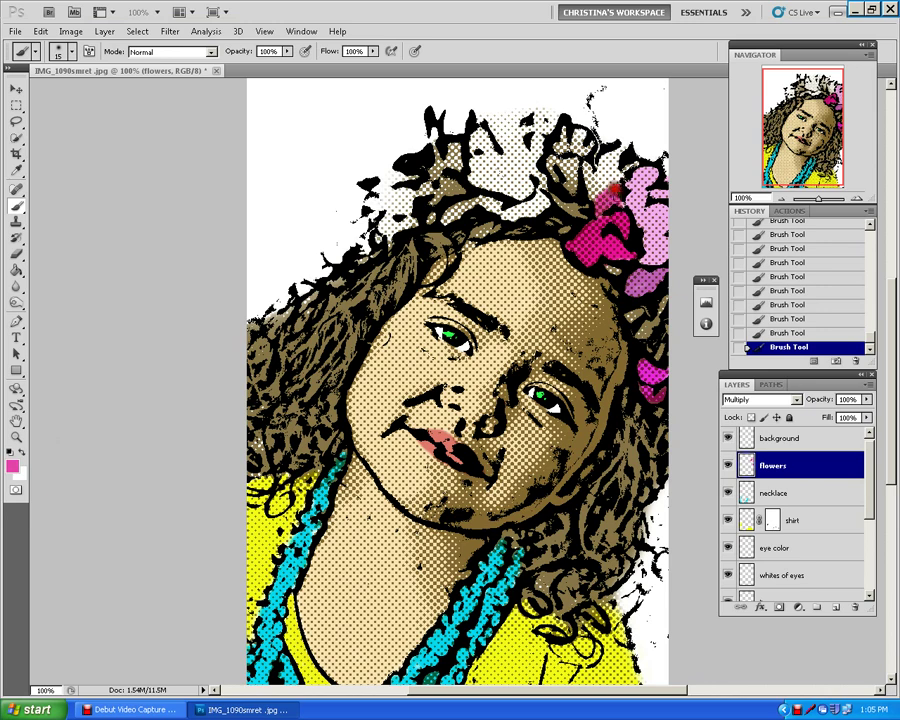
pyautogui.moveTo(611, 187)
pyautogui.mouseDown()
pyautogui.moveTo(630, 160)
pyautogui.moveTo(620, 147)
pyautogui.moveTo(605, 152)
pyautogui.moveTo(590, 183)
pyautogui.moveTo(590, 165)
pyautogui.moveTo(591, 187)
pyautogui.moveTo(609, 170)
pyautogui.moveTo(612, 178)
pyautogui.moveTo(591, 188)
pyautogui.moveTo(626, 190)
pyautogui.mouseUp()
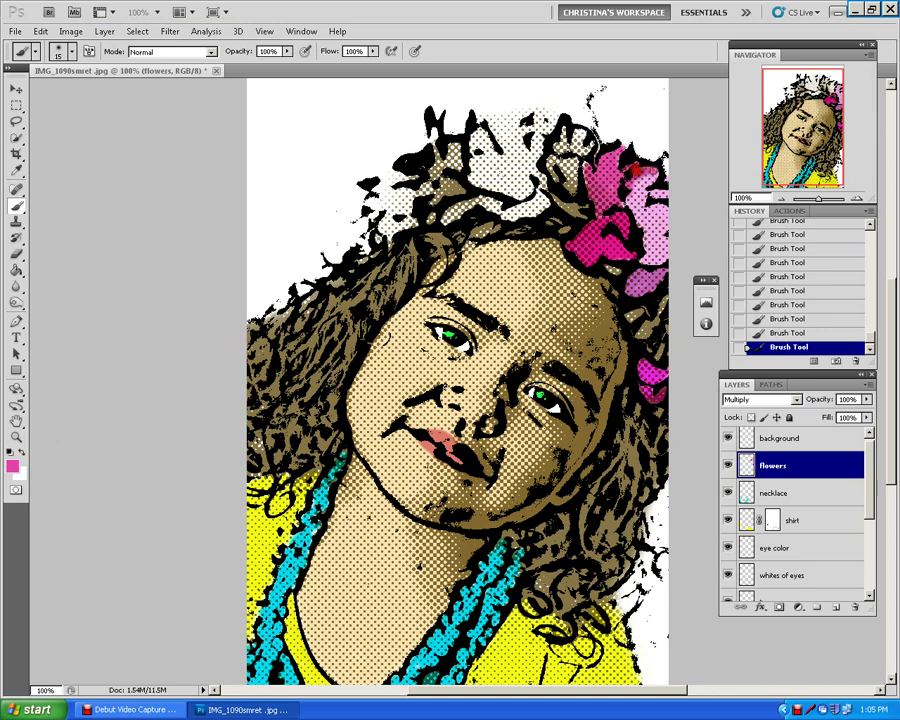
pyautogui.moveTo(635, 170); pyautogui.dragTo(620, 190)
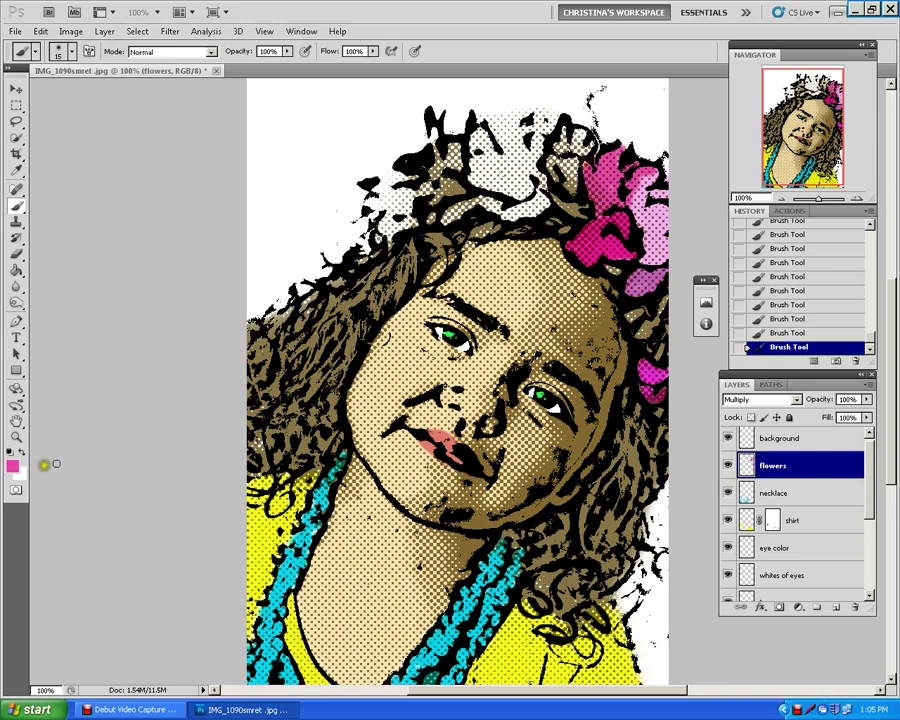
# Step: Paint a very light pink over the top-left flower petals and across the crown top
pyautogui.click(12, 465)
pyautogui.click(627, 168)
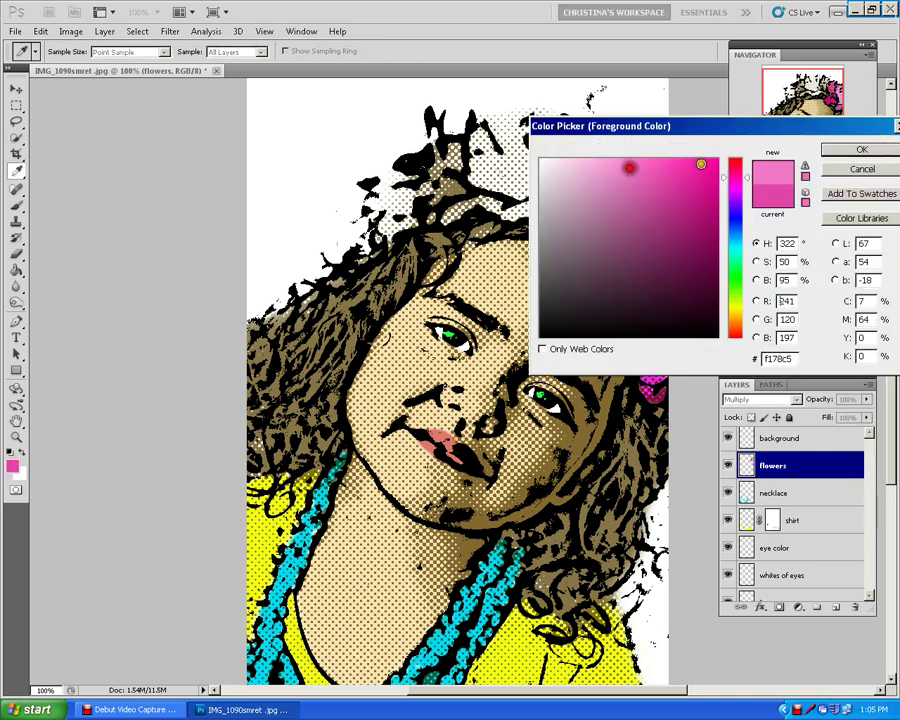
pyautogui.click(861, 148)
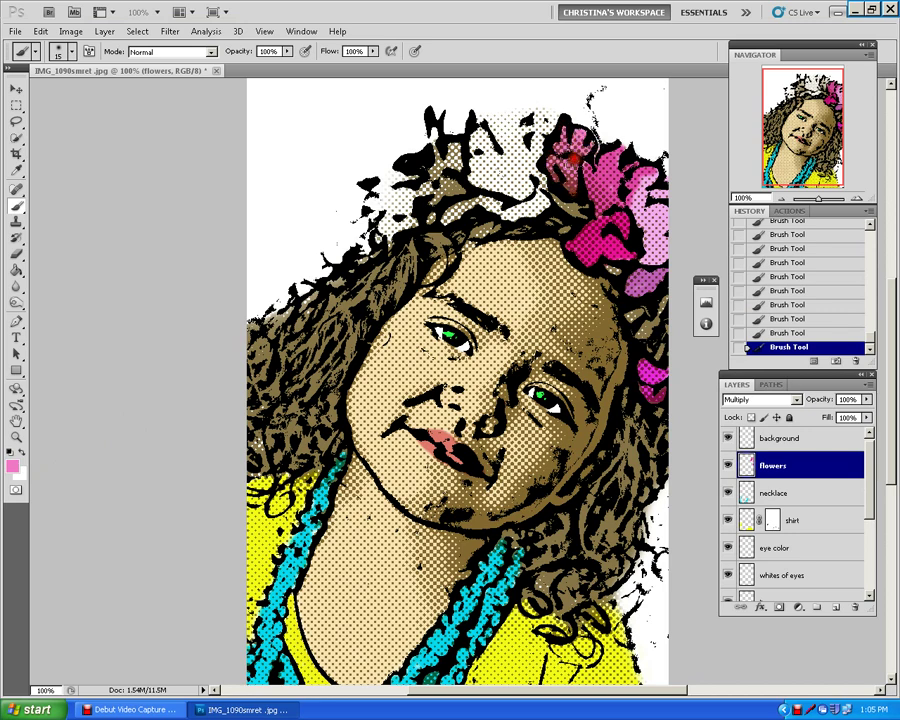
pyautogui.click(11, 468)
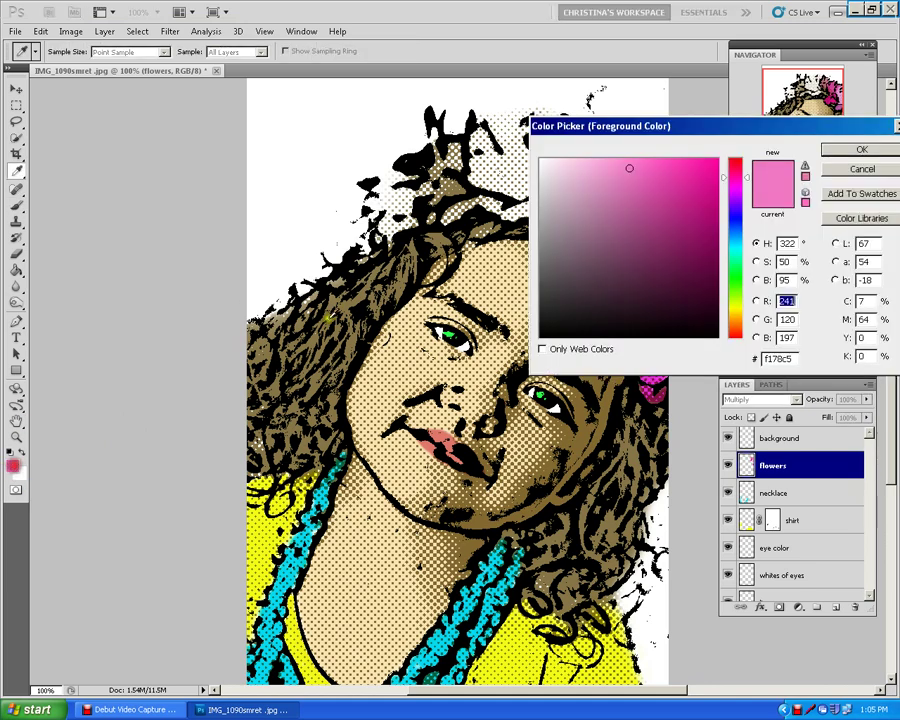
pyautogui.click(594, 165)
pyautogui.click(843, 150)
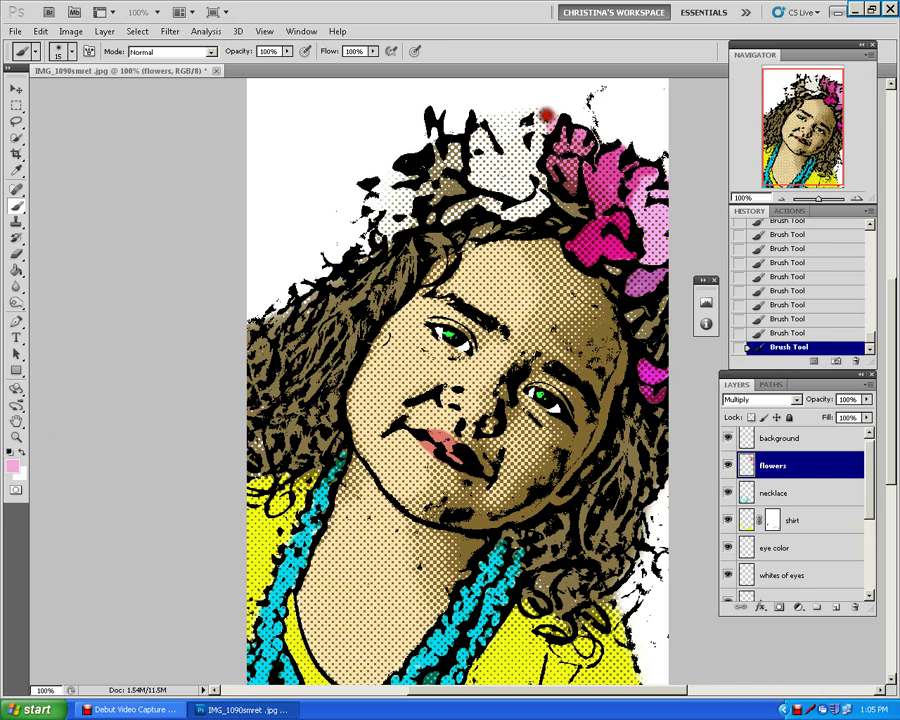
pyautogui.moveTo(546, 117)
pyautogui.mouseDown()
pyautogui.moveTo(530, 132)
pyautogui.moveTo(540, 140)
pyautogui.moveTo(522, 138)
pyautogui.mouseUp()
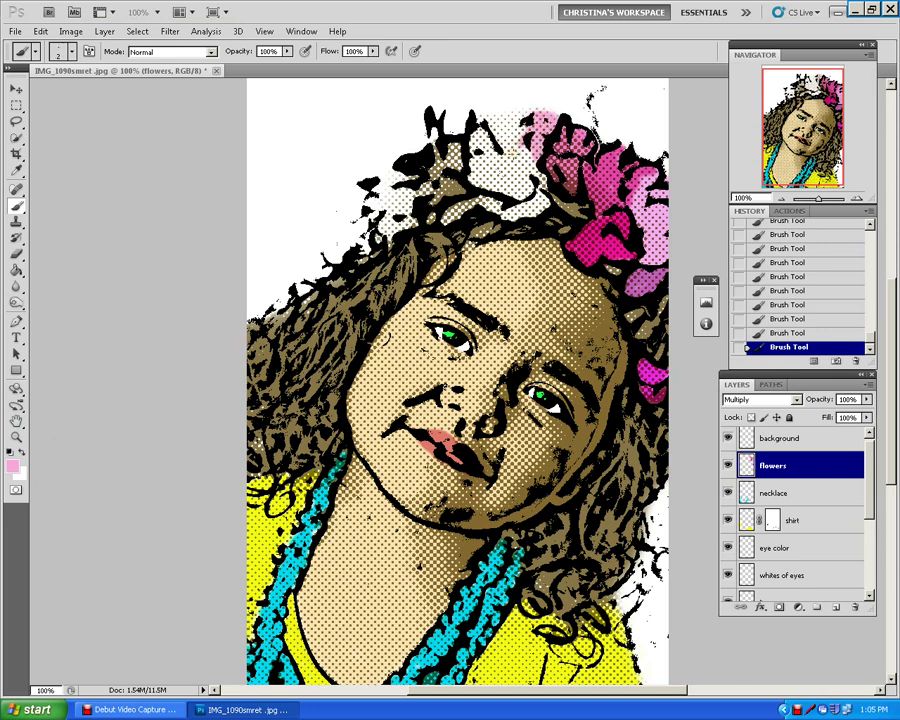
pyautogui.moveTo(509, 158)
pyautogui.mouseDown()
pyautogui.moveTo(532, 121)
pyautogui.moveTo(485, 127)
pyautogui.moveTo(480, 154)
pyautogui.moveTo(492, 163)
pyautogui.moveTo(534, 143)
pyautogui.moveTo(515, 177)
pyautogui.moveTo(479, 157)
pyautogui.moveTo(475, 166)
pyautogui.moveTo(508, 181)
pyautogui.moveTo(544, 170)
pyautogui.moveTo(546, 183)
pyautogui.moveTo(529, 191)
pyautogui.moveTo(486, 191)
pyautogui.moveTo(509, 204)
pyautogui.moveTo(539, 199)
pyautogui.moveTo(546, 192)
pyautogui.moveTo(525, 208)
pyautogui.moveTo(443, 212)
pyautogui.mouseUp()
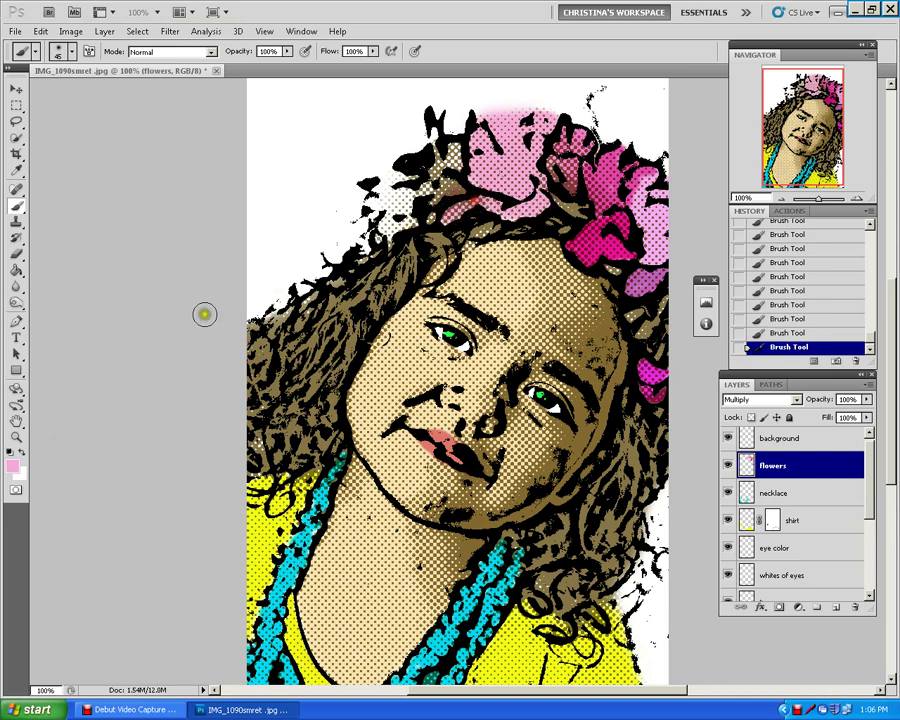
# Step: Add dark magenta #af0c73 to the flowers on the left
pyautogui.click(12, 465)
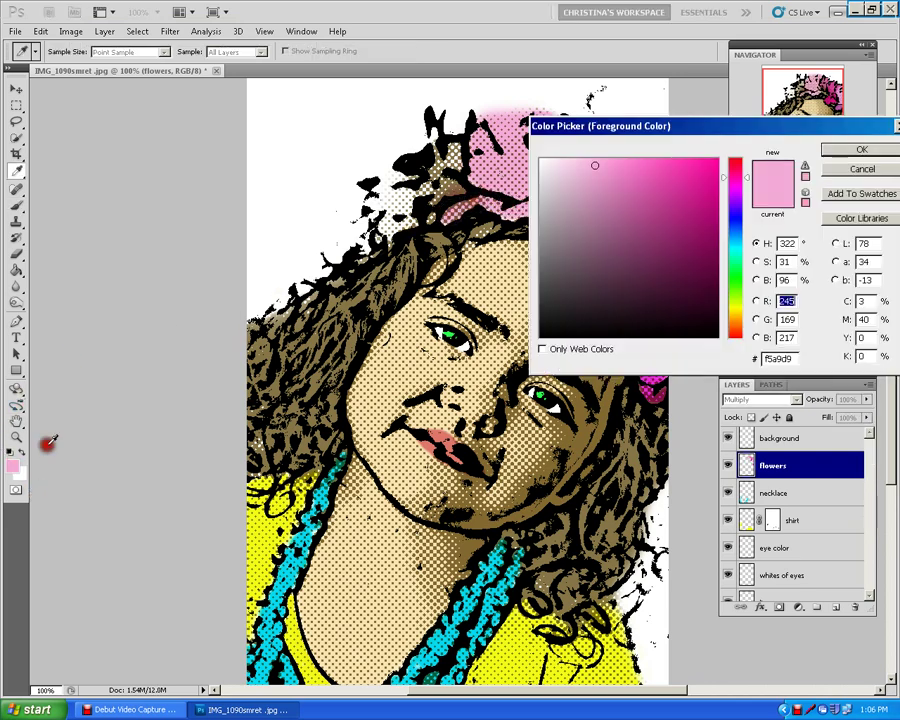
pyautogui.click(707, 214)
pyautogui.click(860, 150)
pyautogui.press('b')
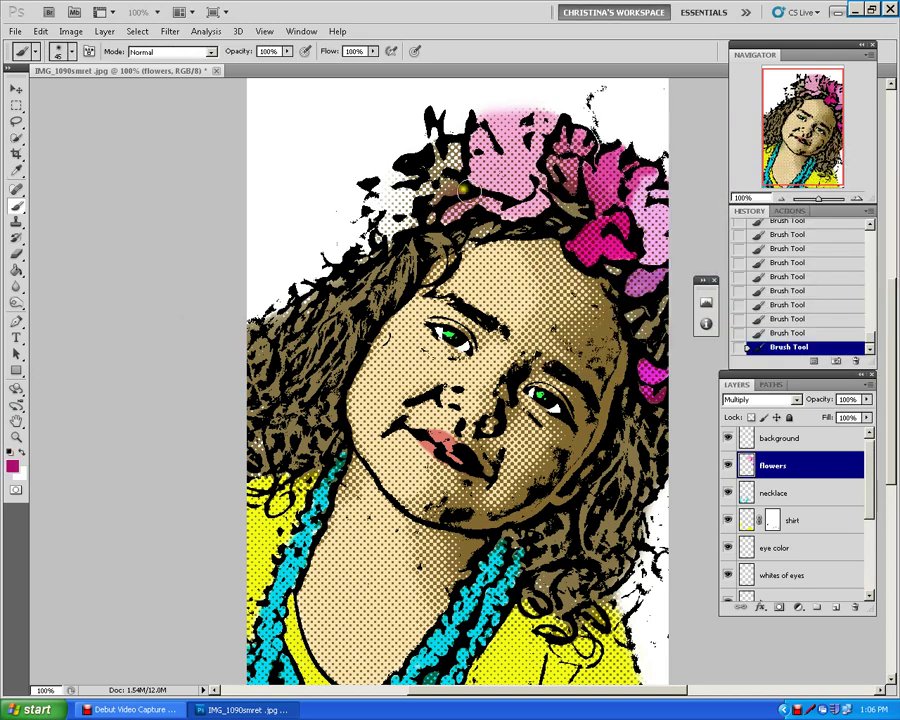
pyautogui.moveTo(449, 181)
pyautogui.mouseDown()
pyautogui.moveTo(455, 158)
pyautogui.moveTo(434, 151)
pyautogui.moveTo(433, 178)
pyautogui.mouseUp()
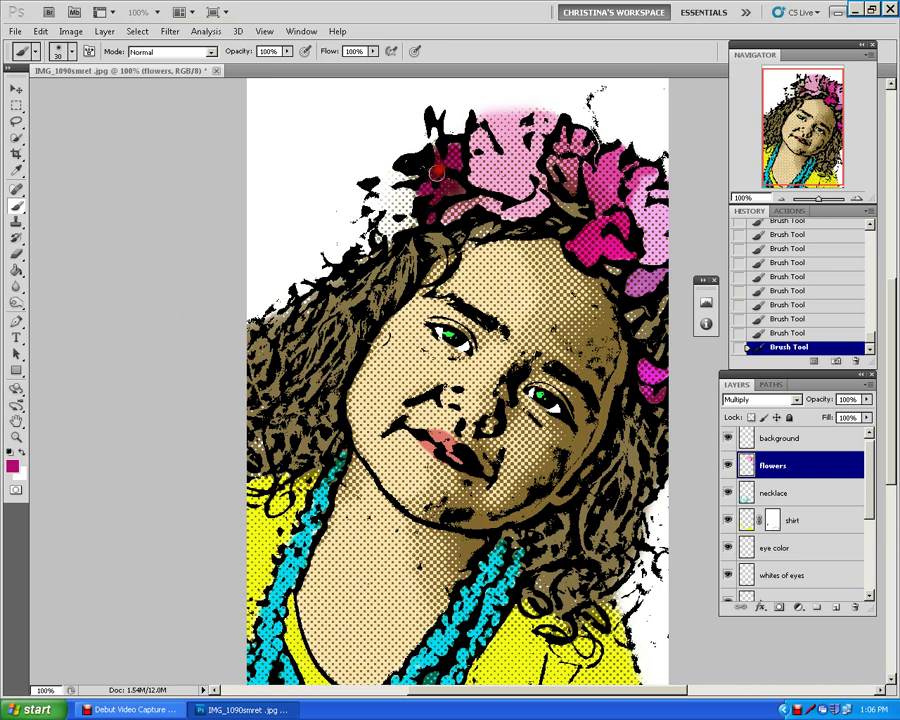
pyautogui.moveTo(436, 173); pyautogui.dragTo(415, 190)
# Step: Pick a darker magenta and shade the crown's left edge, right edge and middle
pyautogui.click(15, 467)
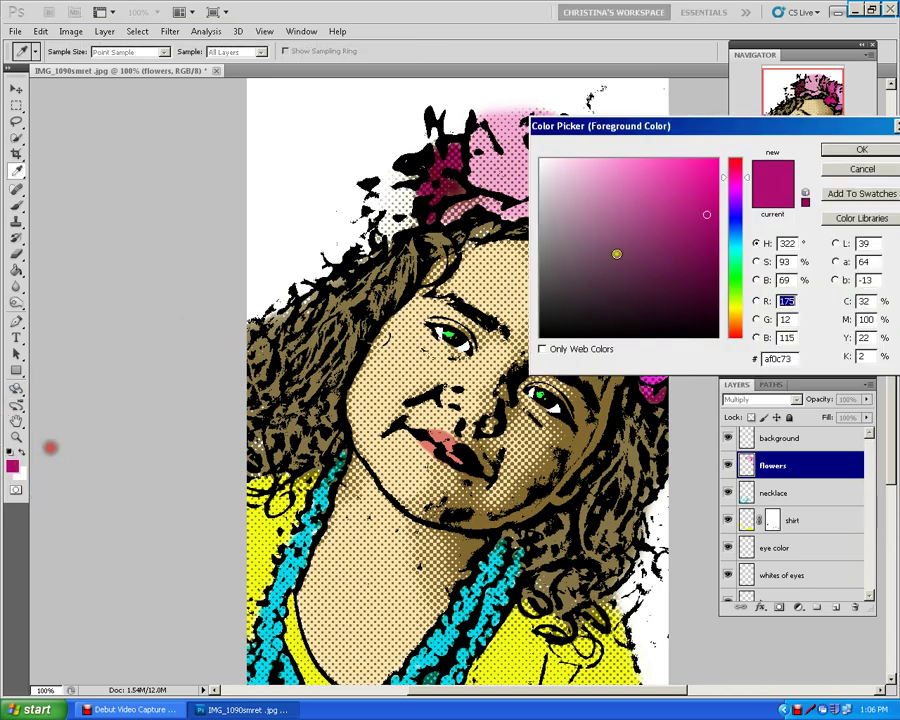
pyautogui.click(705, 222)
pyautogui.click(855, 146)
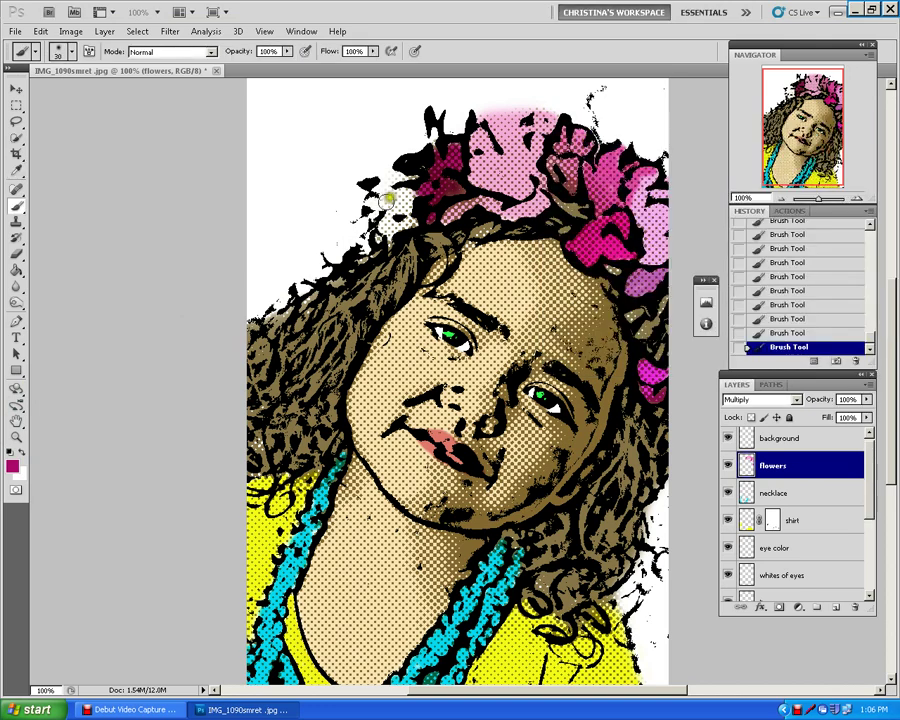
pyautogui.moveTo(401, 180)
pyautogui.mouseDown()
pyautogui.moveTo(381, 191)
pyautogui.moveTo(386, 209)
pyautogui.moveTo(404, 220)
pyautogui.mouseUp()
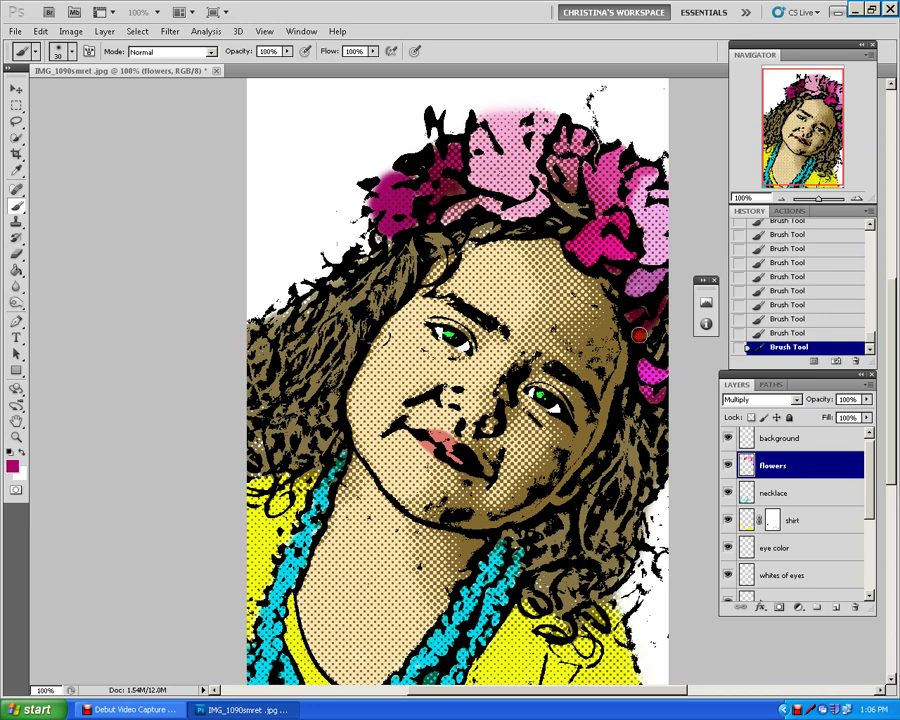
pyautogui.moveTo(647, 340); pyautogui.dragTo(663, 307)
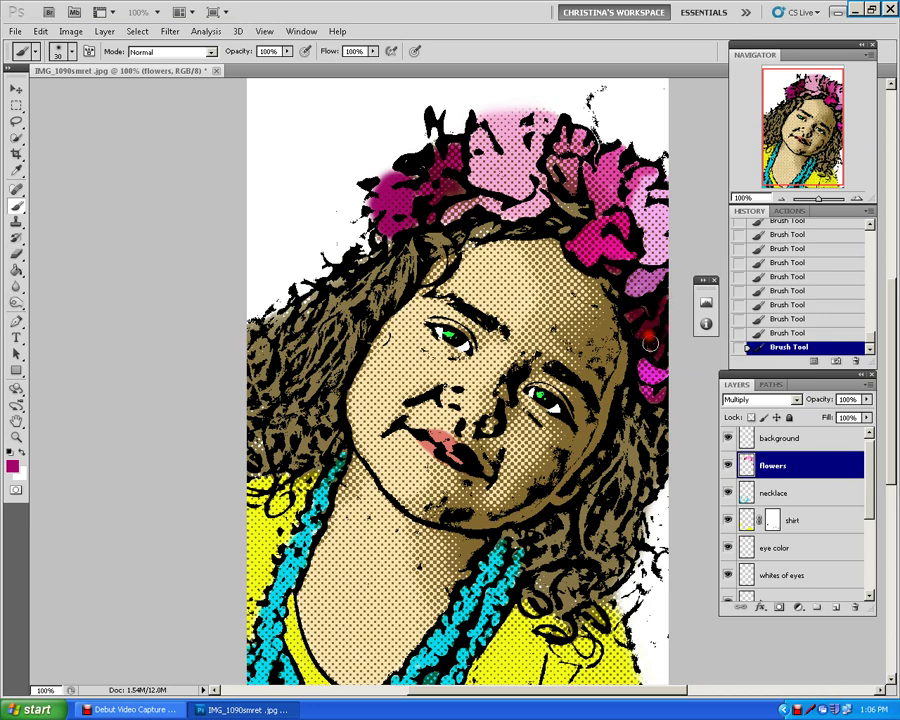
pyautogui.moveTo(557, 193)
pyautogui.mouseDown()
pyautogui.moveTo(587, 213)
pyautogui.moveTo(557, 174)
pyautogui.moveTo(551, 186)
pyautogui.moveTo(566, 205)
pyautogui.moveTo(446, 187)
pyautogui.moveTo(412, 187)
pyautogui.mouseUp()
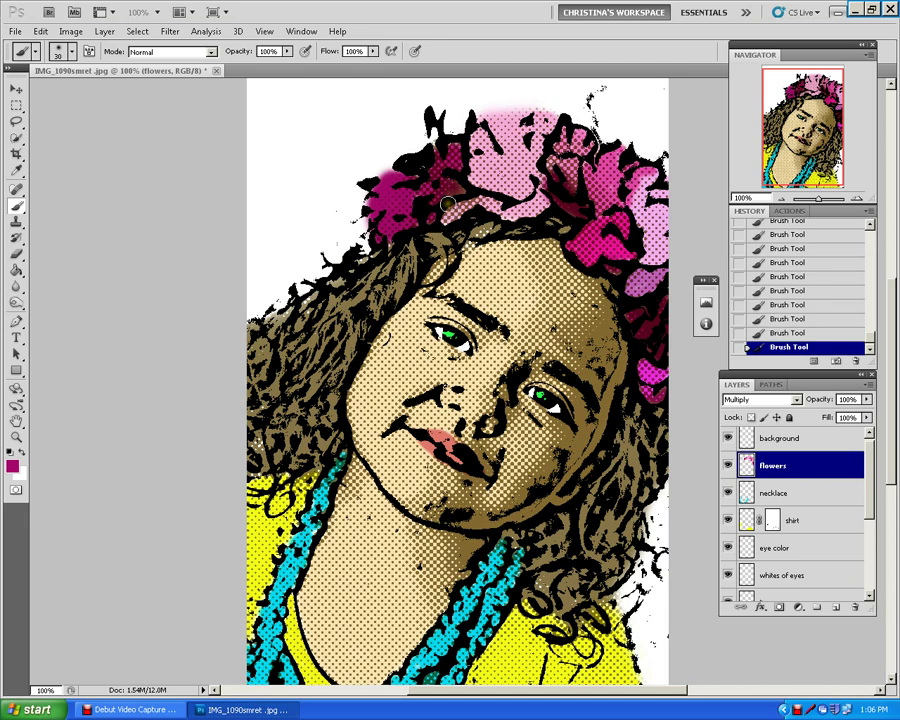
# Step: On the background layer, set the foreground colour to orange fa9931 for brushing
pyautogui.click(830, 438)
pyautogui.click(12, 465)
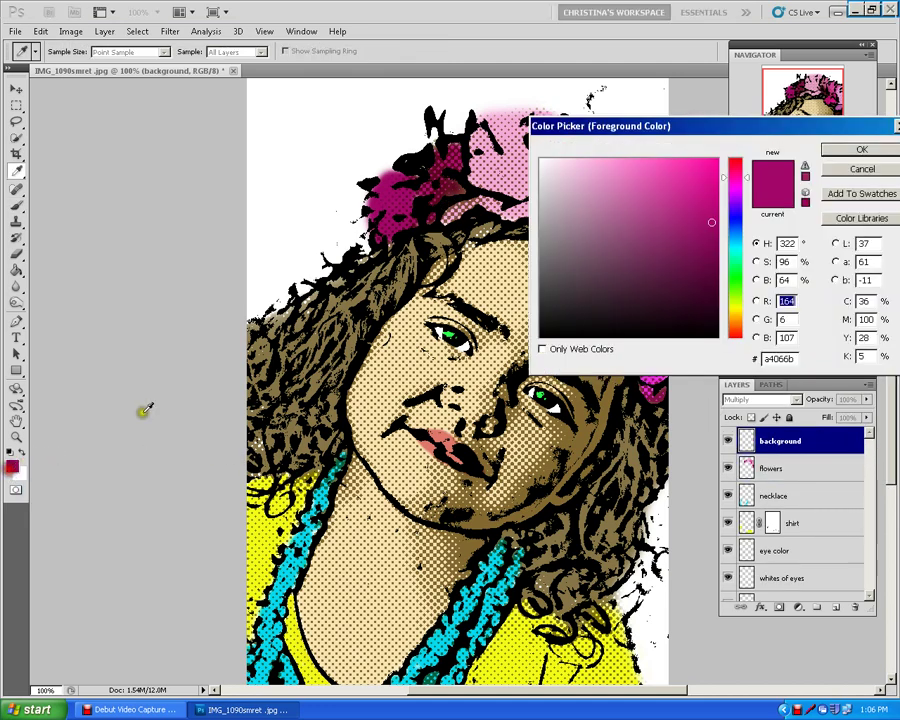
pyautogui.moveTo(735, 325)
pyautogui.mouseDown()
pyautogui.moveTo(742, 318)
pyautogui.moveTo(742, 331)
pyautogui.moveTo(742, 320)
pyautogui.mouseUp()
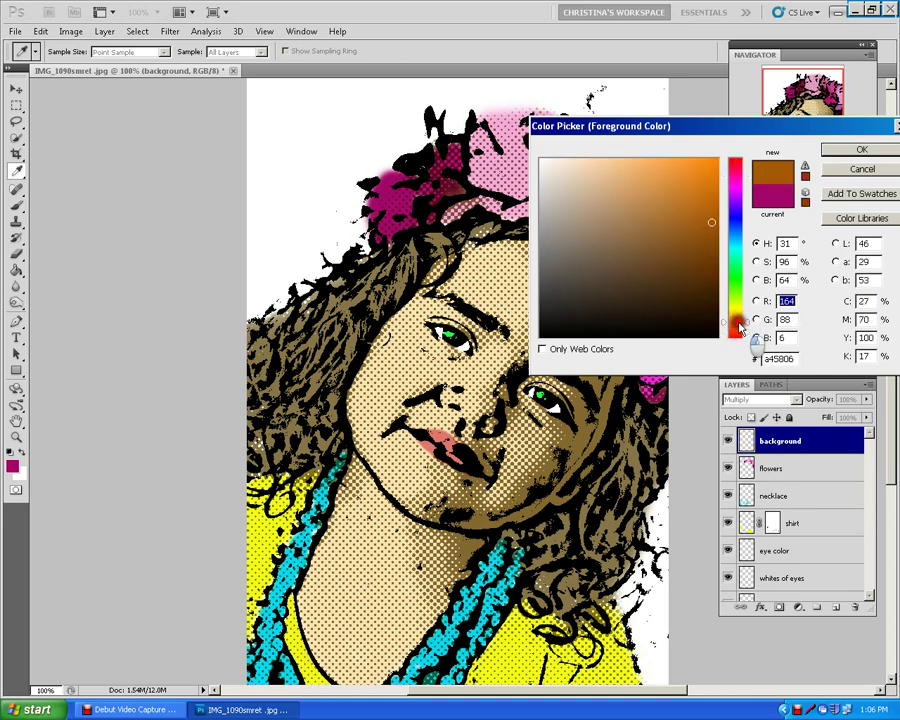
pyautogui.click(683, 159)
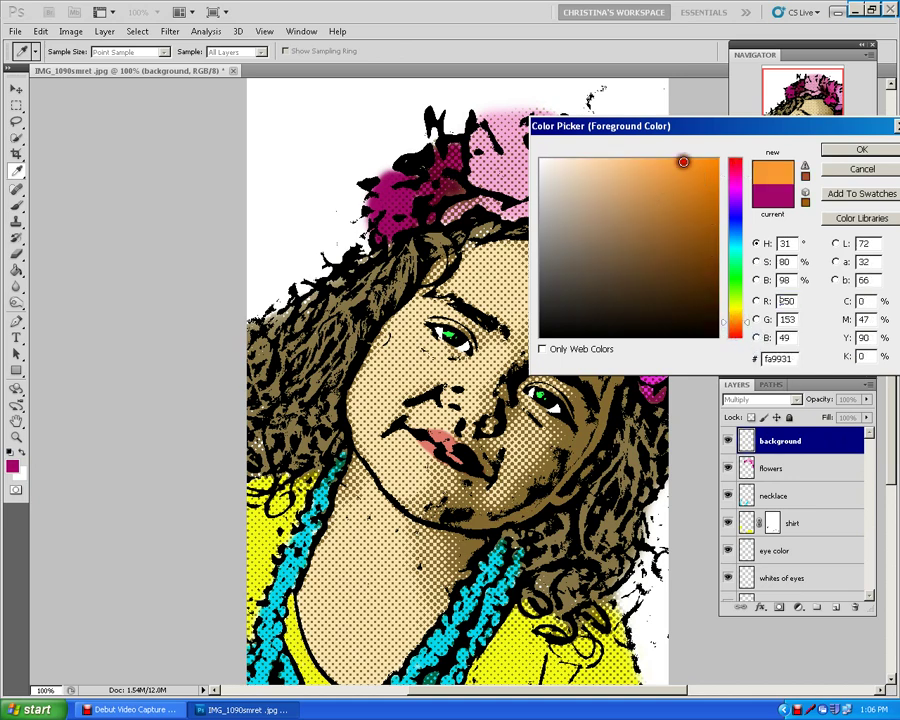
pyautogui.click(840, 152)
pyautogui.press('b')
# Step: Paint orange across the top of the backdrop and down the right edge
pyautogui.moveTo(625, 84)
pyautogui.mouseDown()
pyautogui.moveTo(666, 76)
pyautogui.moveTo(648, 89)
pyautogui.moveTo(585, 104)
pyautogui.mouseUp()
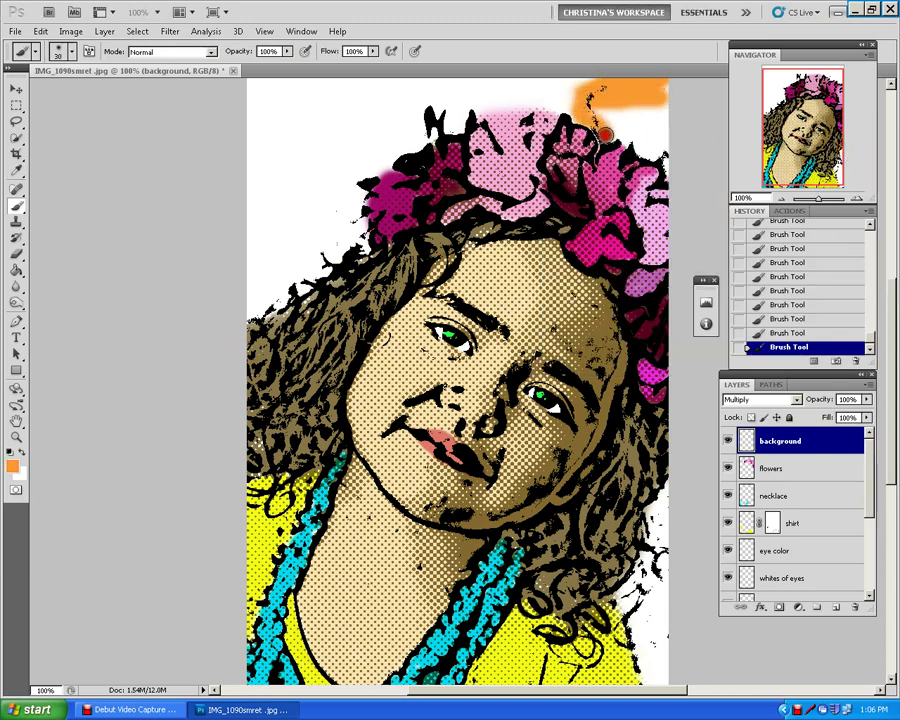
pyautogui.moveTo(605, 135)
pyautogui.mouseDown()
pyautogui.moveTo(665, 149)
pyautogui.moveTo(670, 170)
pyautogui.moveTo(640, 132)
pyautogui.moveTo(597, 118)
pyautogui.moveTo(637, 127)
pyautogui.moveTo(630, 129)
pyautogui.moveTo(667, 95)
pyautogui.moveTo(661, 144)
pyautogui.moveTo(649, 131)
pyautogui.moveTo(565, 103)
pyautogui.moveTo(492, 102)
pyautogui.moveTo(450, 127)
pyautogui.moveTo(437, 116)
pyautogui.moveTo(494, 92)
pyautogui.moveTo(615, 81)
pyautogui.moveTo(526, 97)
pyautogui.moveTo(578, 95)
pyautogui.moveTo(484, 94)
pyautogui.moveTo(572, 105)
pyautogui.moveTo(577, 117)
pyautogui.moveTo(521, 100)
pyautogui.moveTo(447, 96)
pyautogui.moveTo(461, 81)
pyautogui.moveTo(510, 78)
pyautogui.moveTo(279, 87)
pyautogui.moveTo(293, 127)
pyautogui.moveTo(310, 115)
pyautogui.moveTo(275, 128)
pyautogui.moveTo(233, 120)
pyautogui.moveTo(315, 92)
pyautogui.moveTo(286, 120)
pyautogui.moveTo(416, 88)
pyautogui.moveTo(256, 186)
pyautogui.moveTo(243, 226)
pyautogui.moveTo(343, 109)
pyautogui.moveTo(380, 97)
pyautogui.moveTo(372, 121)
pyautogui.moveTo(291, 183)
pyautogui.moveTo(295, 195)
pyautogui.moveTo(331, 201)
pyautogui.moveTo(315, 225)
pyautogui.moveTo(229, 279)
pyautogui.moveTo(247, 283)
pyautogui.moveTo(247, 296)
pyautogui.moveTo(323, 233)
pyautogui.moveTo(342, 235)
pyautogui.moveTo(341, 203)
pyautogui.moveTo(339, 245)
pyautogui.moveTo(242, 293)
pyautogui.moveTo(334, 231)
pyautogui.moveTo(378, 145)
pyautogui.moveTo(421, 115)
pyautogui.moveTo(510, 94)
pyautogui.moveTo(623, 115)
pyautogui.moveTo(665, 143)
pyautogui.moveTo(664, 92)
pyautogui.mouseUp()
pyautogui.press(']')
pyautogui.press(']')
pyautogui.press(']')
pyautogui.press(']')
pyautogui.press(']')
pyautogui.press(']')
pyautogui.press(']')
pyautogui.press(']')
pyautogui.press(']')
pyautogui.press('[')
pyautogui.press('[')
pyautogui.press('[')
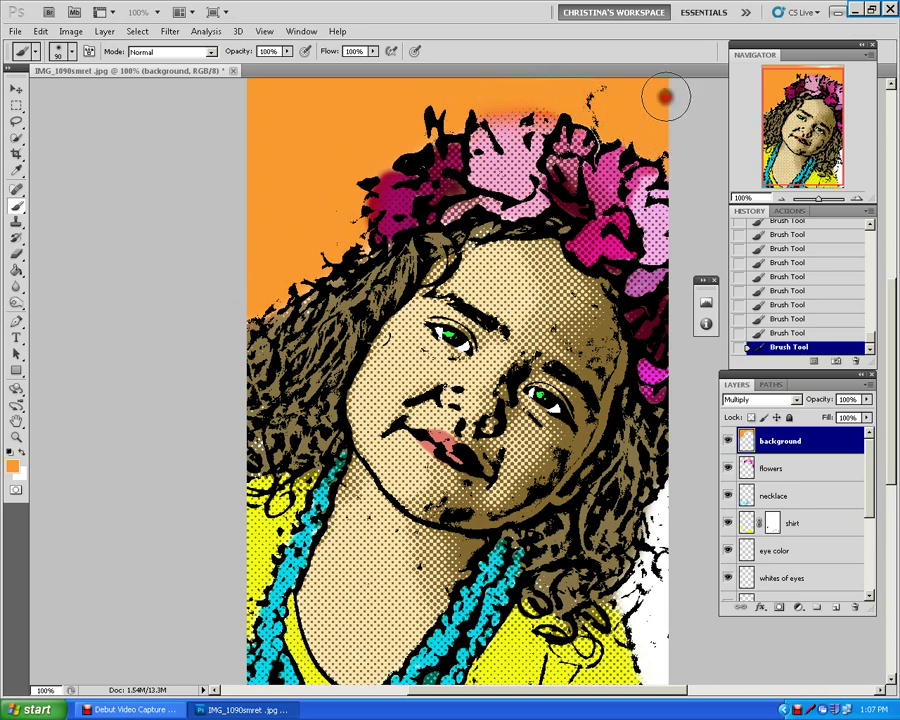
pyautogui.moveTo(677, 527)
pyautogui.mouseDown()
pyautogui.moveTo(671, 518)
pyautogui.moveTo(667, 614)
pyautogui.moveTo(679, 651)
pyautogui.moveTo(681, 643)
pyautogui.mouseUp()
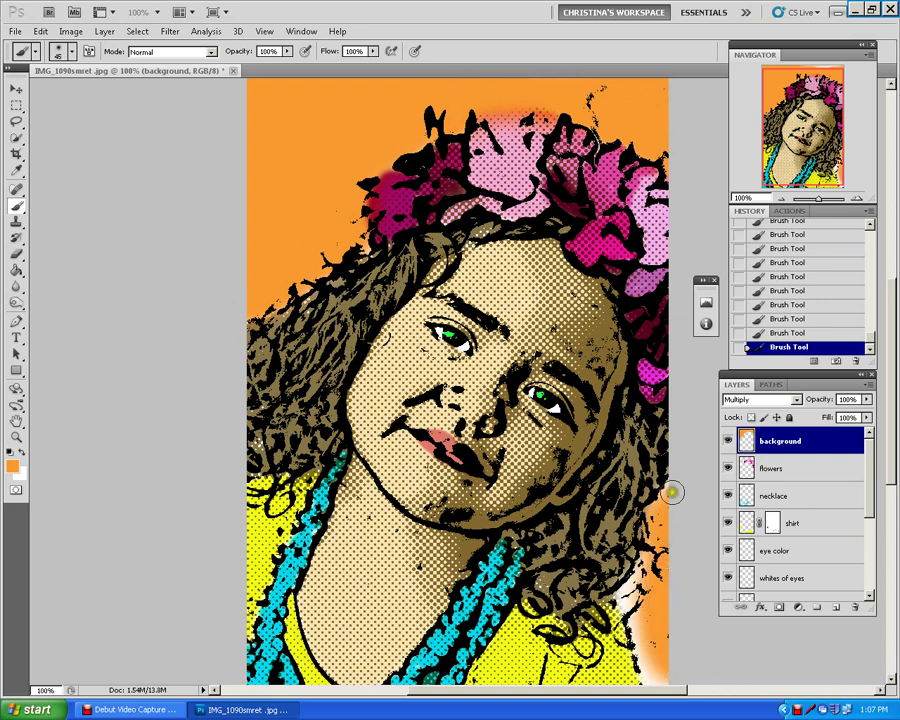
pyautogui.moveTo(673, 488)
pyautogui.mouseDown()
pyautogui.moveTo(648, 568)
pyautogui.moveTo(626, 597)
pyautogui.moveTo(652, 682)
pyautogui.moveTo(660, 649)
pyautogui.moveTo(657, 677)
pyautogui.moveTo(643, 612)
pyautogui.moveTo(627, 595)
pyautogui.moveTo(641, 621)
pyautogui.moveTo(656, 620)
pyautogui.moveTo(661, 643)
pyautogui.moveTo(662, 525)
pyautogui.moveTo(664, 641)
pyautogui.mouseUp()
# Step: Cover the top white streak orange, then mask the orange off the flower crown's edge
pyautogui.hotkey('ctrl', '-')
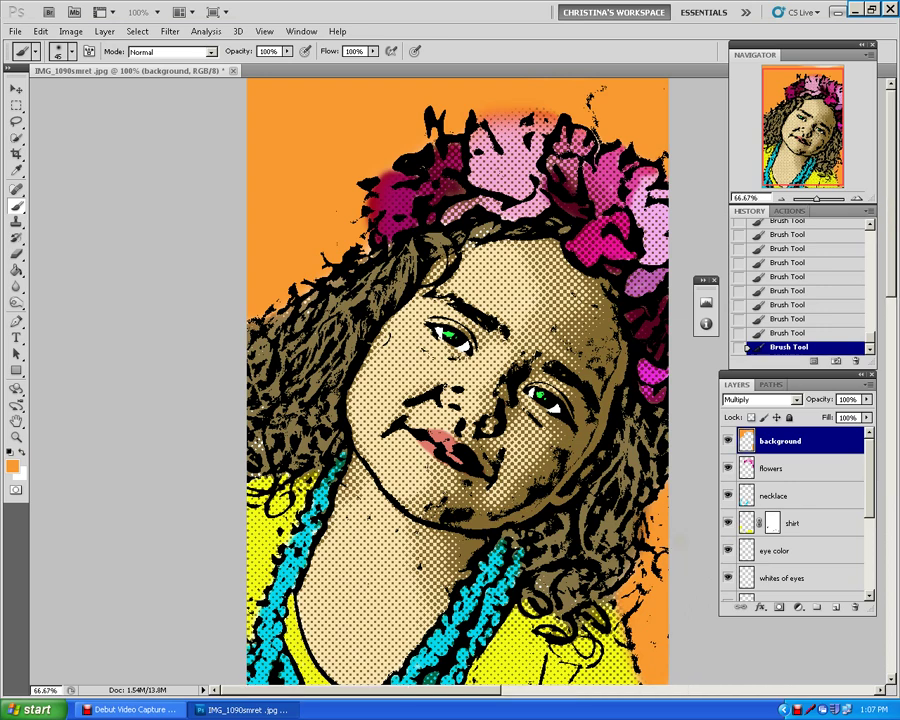
pyautogui.moveTo(532, 160)
pyautogui.mouseDown()
pyautogui.moveTo(536, 170)
pyautogui.moveTo(418, 176)
pyautogui.moveTo(614, 170)
pyautogui.moveTo(357, 181)
pyautogui.mouseUp()
pyautogui.click(779, 607)
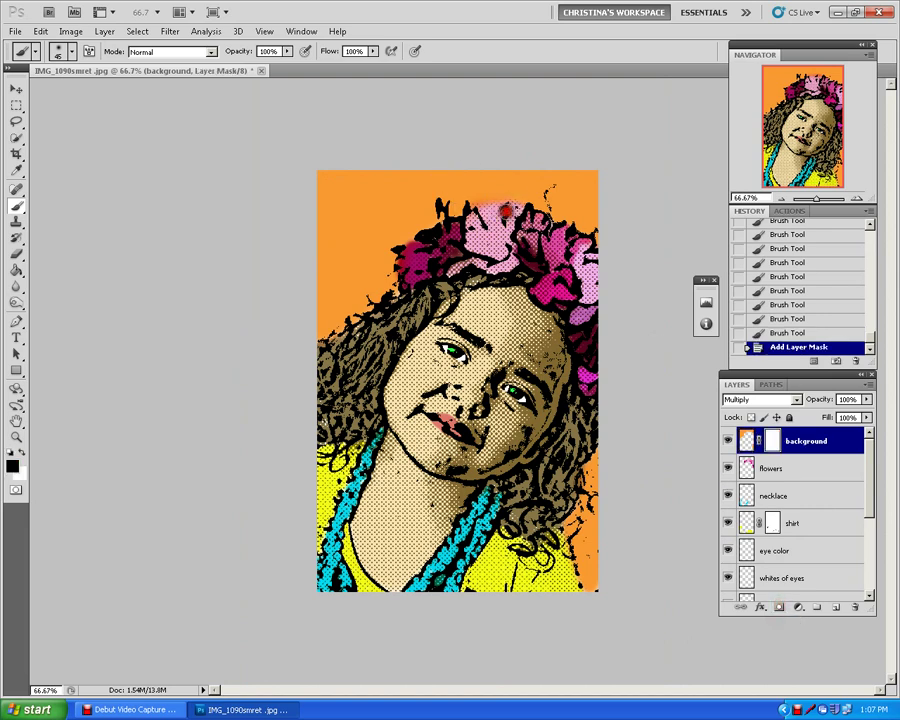
pyautogui.click(516, 212)
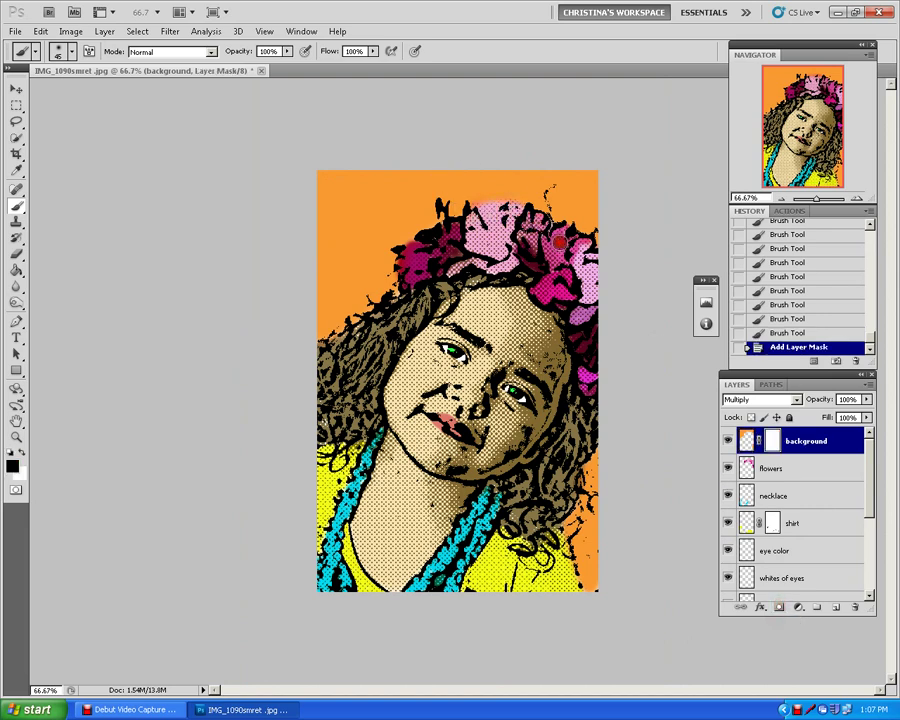
pyautogui.moveTo(560, 241)
pyautogui.mouseDown()
pyautogui.moveTo(590, 245)
pyautogui.moveTo(477, 235)
pyautogui.moveTo(402, 256)
pyautogui.mouseUp()
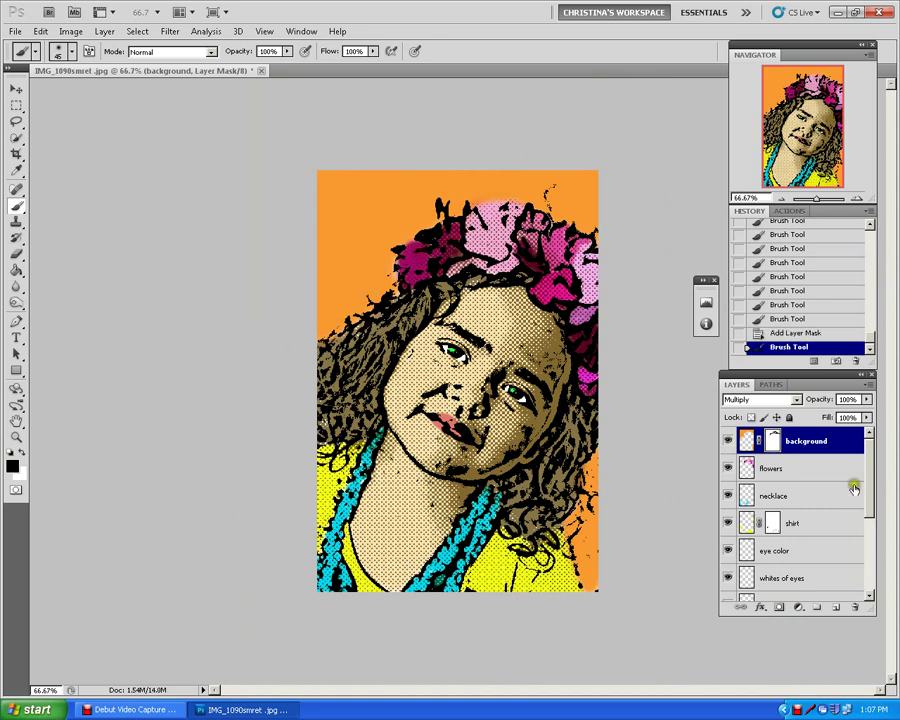
pyautogui.click(21, 451)
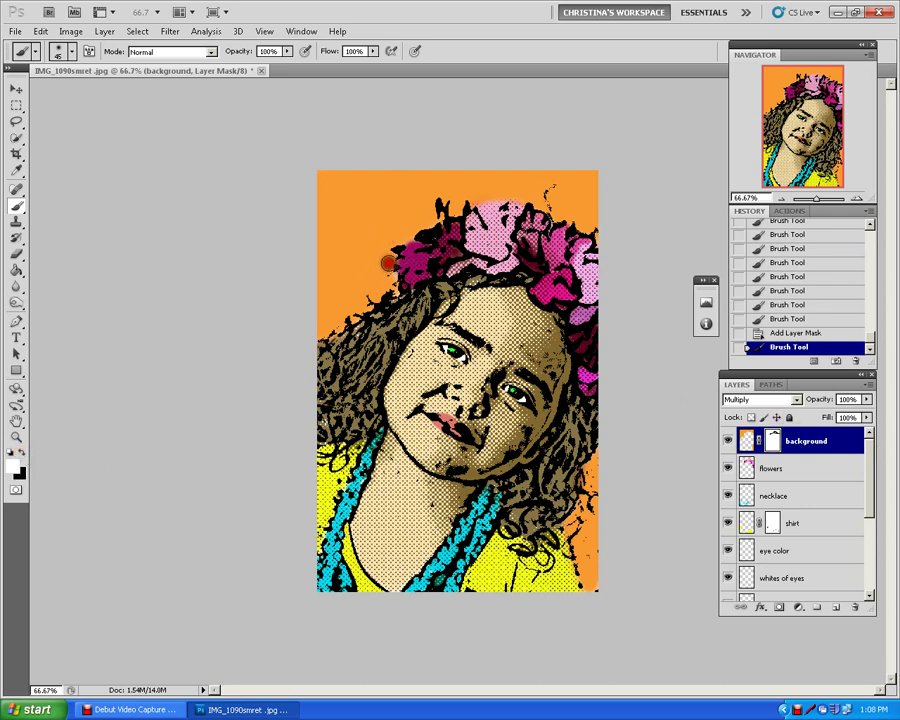
pyautogui.moveTo(388, 263); pyautogui.dragTo(382, 263)
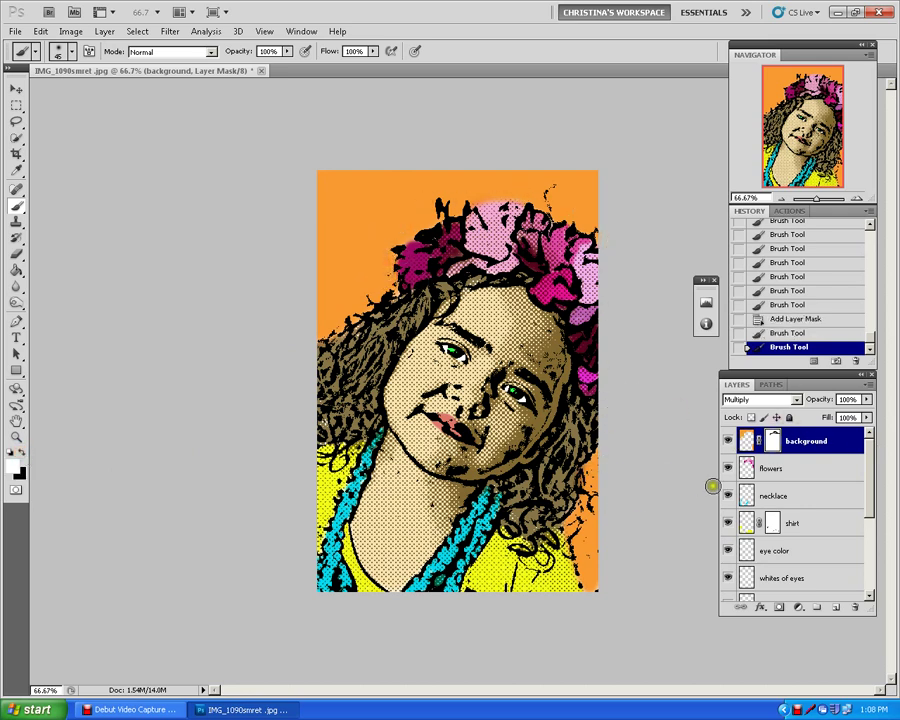
# Step: Save As a layered PSD in the P: drive's Pop Image folder, then bring Debut forward
pyautogui.click(18, 30)
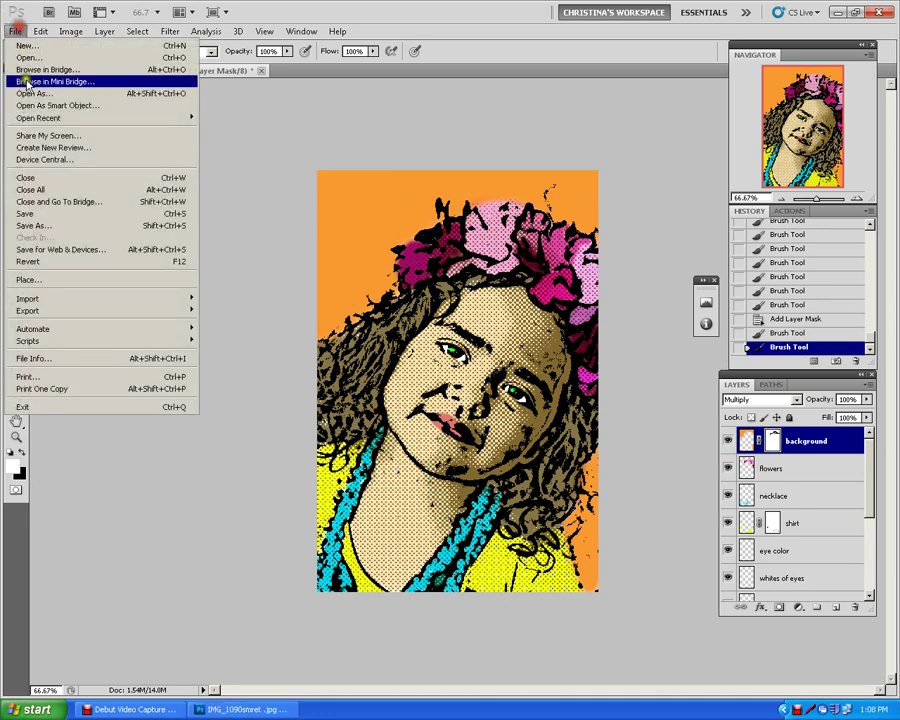
pyautogui.click(57, 226)
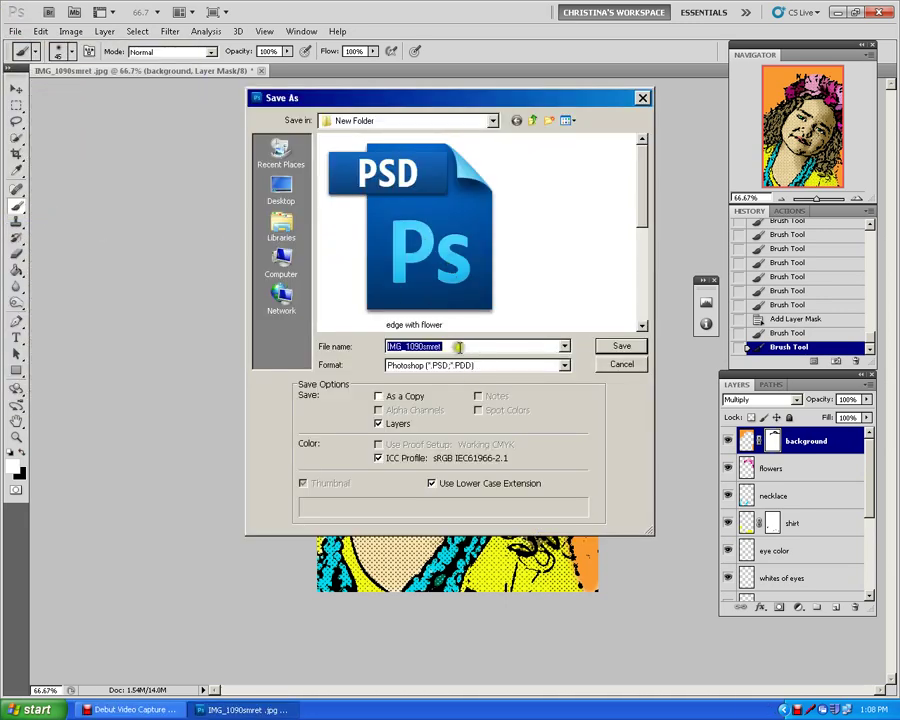
pyautogui.write('csalinas_popart')
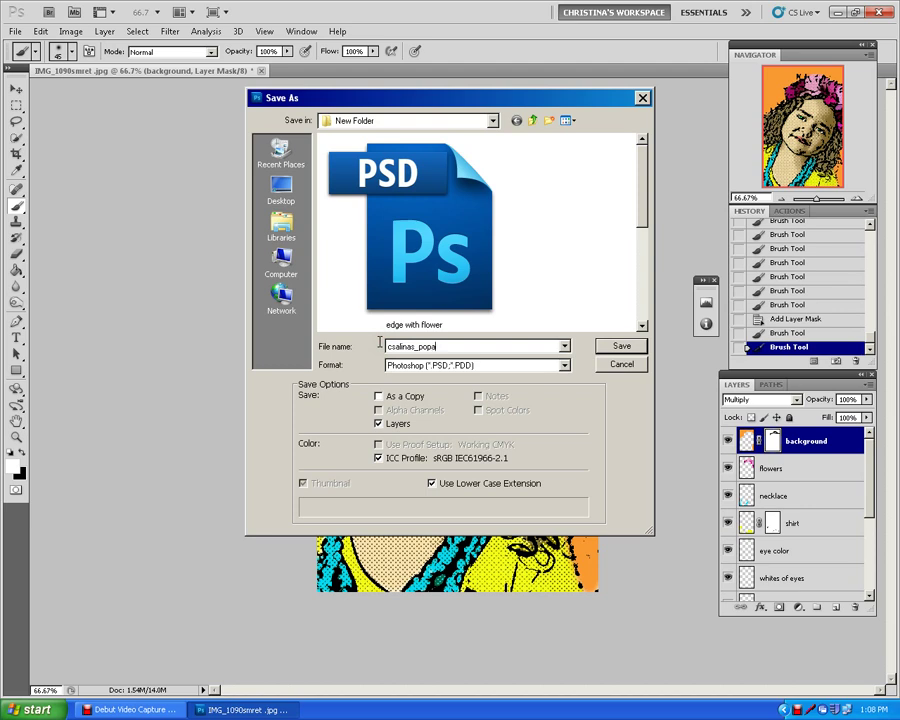
pyautogui.click(492, 120)
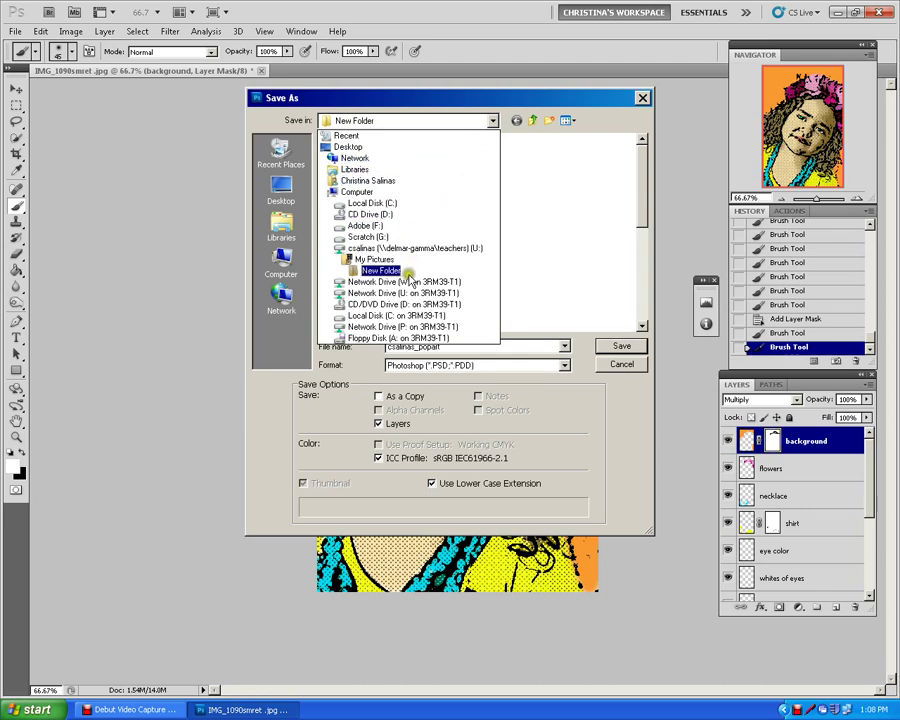
pyautogui.click(410, 328)
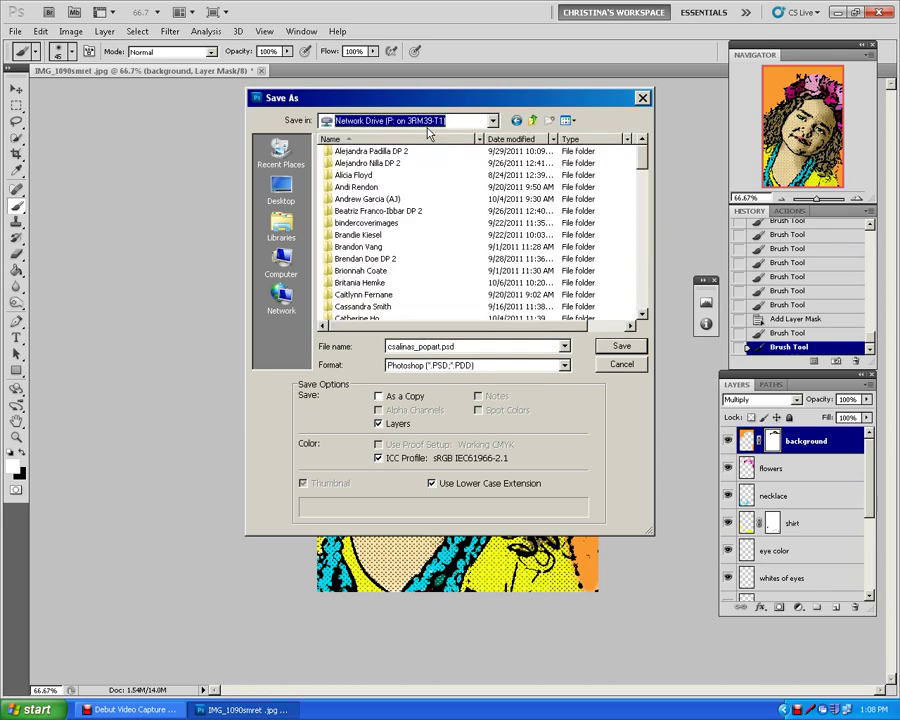
pyautogui.moveTo(643, 161); pyautogui.dragTo(643, 171)
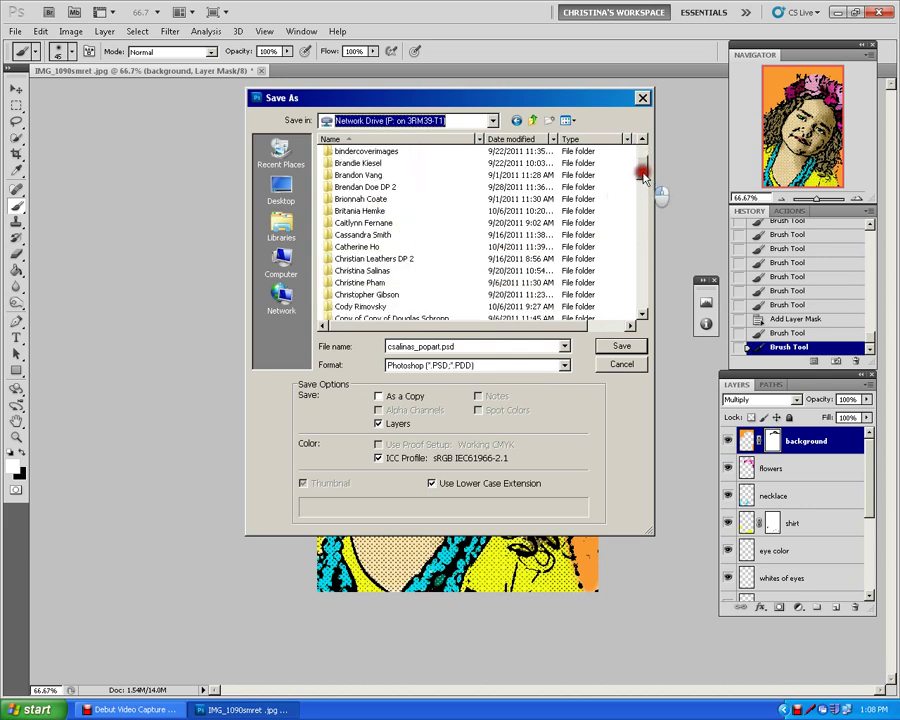
pyautogui.doubleClick(363, 270)
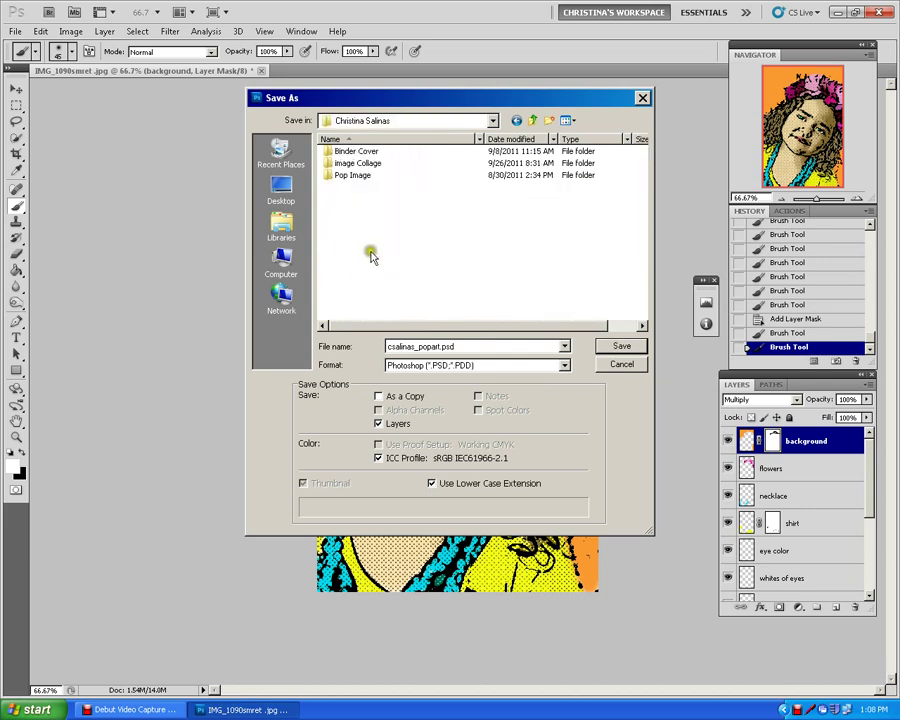
pyautogui.doubleClick(360, 176)
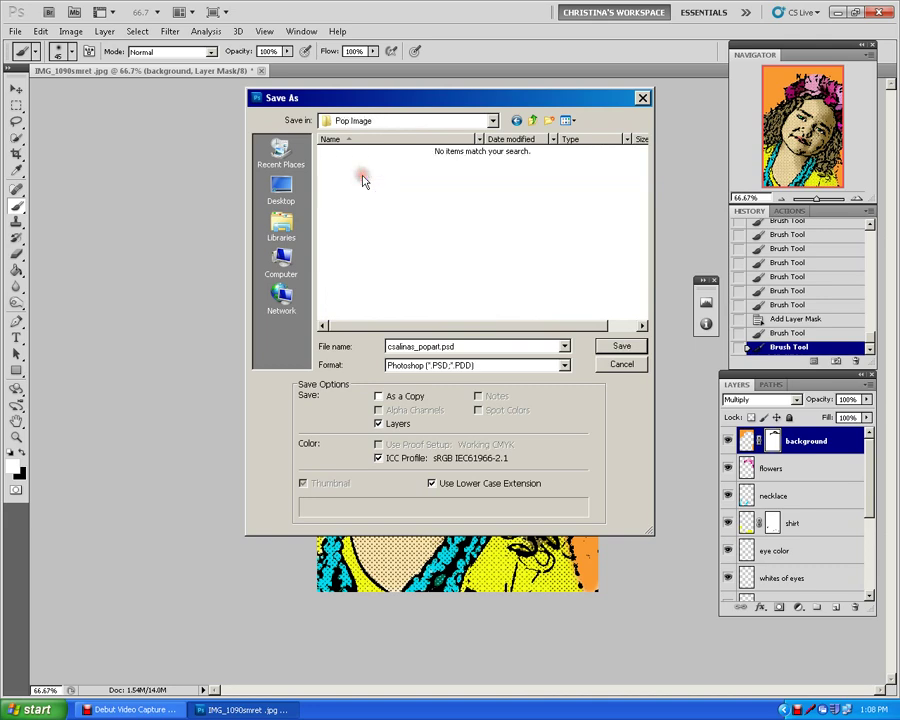
pyautogui.click(615, 346)
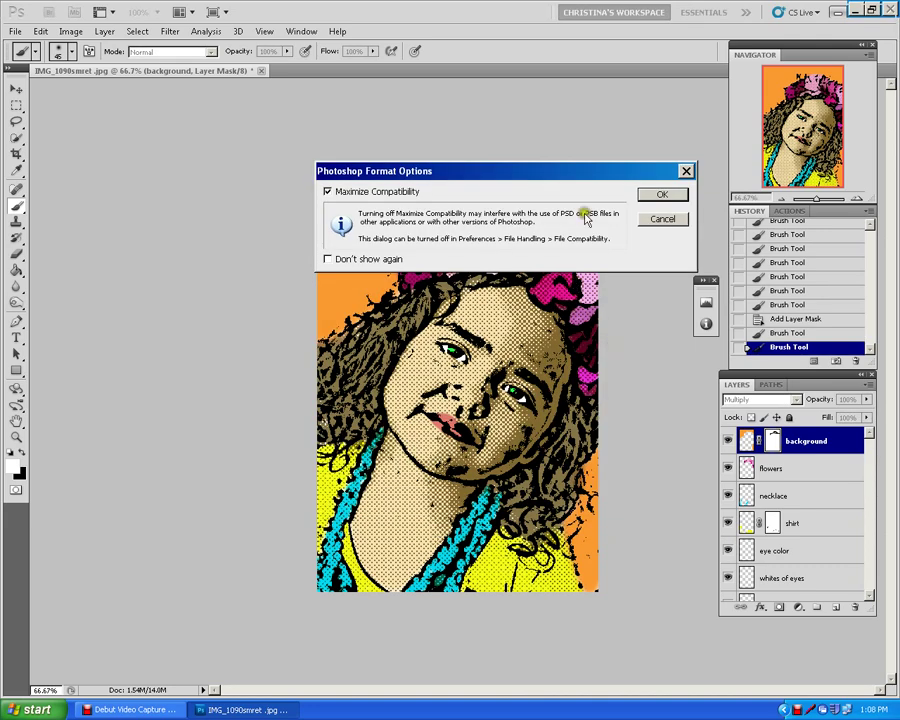
pyautogui.click(661, 195)
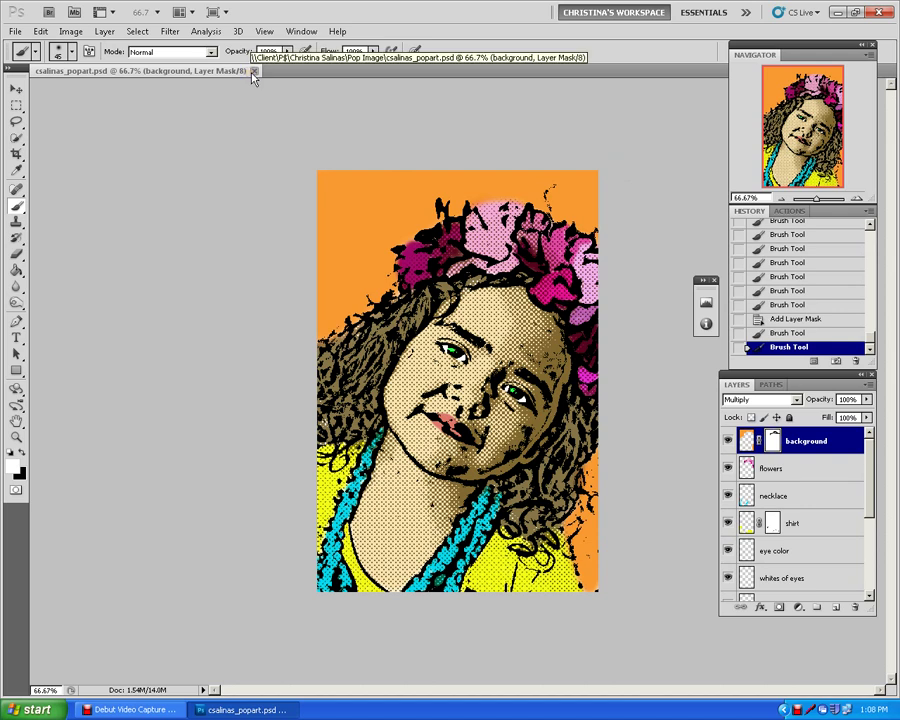
pyautogui.click(92, 709)
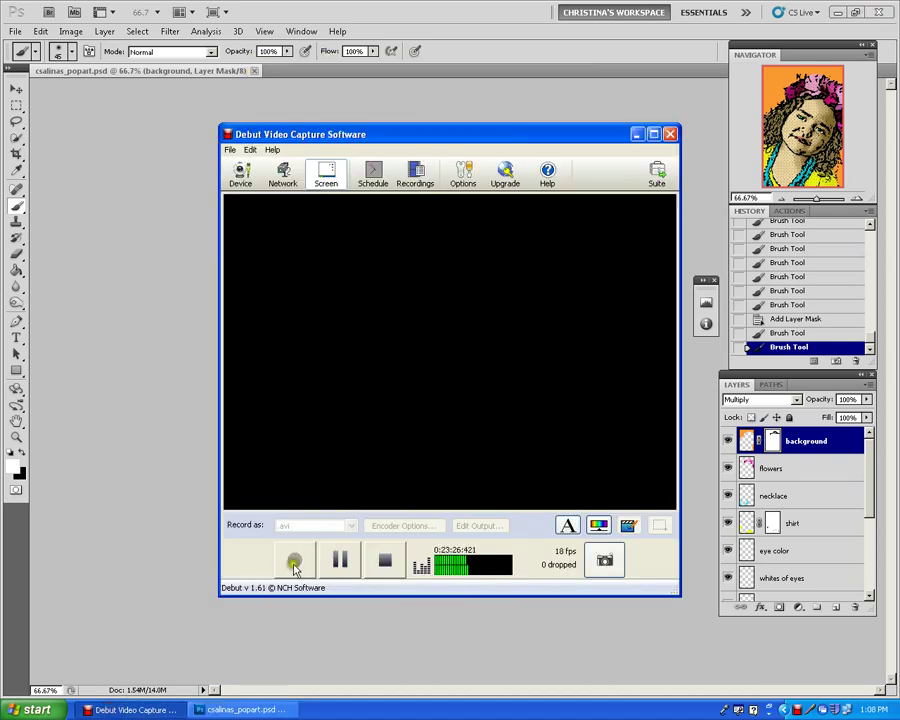